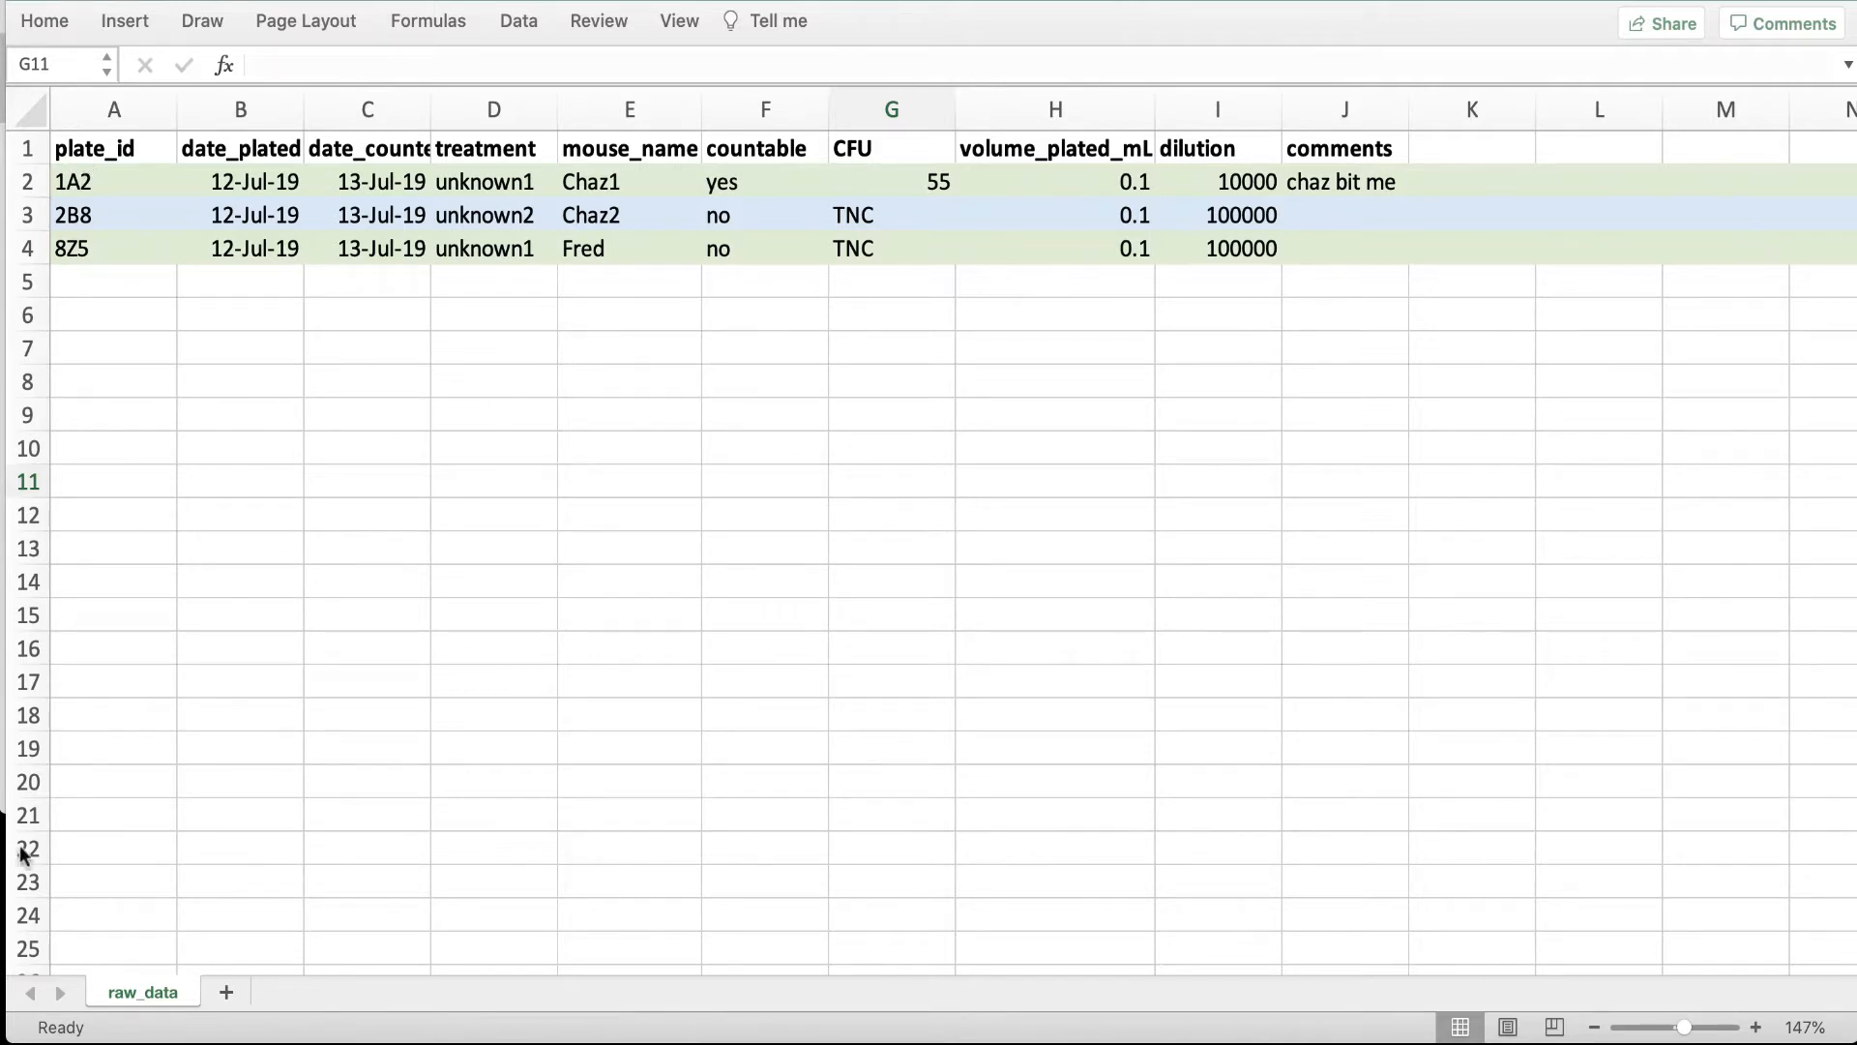
Add a new worksheet after raw_data and name it calcs.
{"action": "left_click", "coordinate": [226, 994]}
{"action": "double_click", "coordinate": [249, 993]}
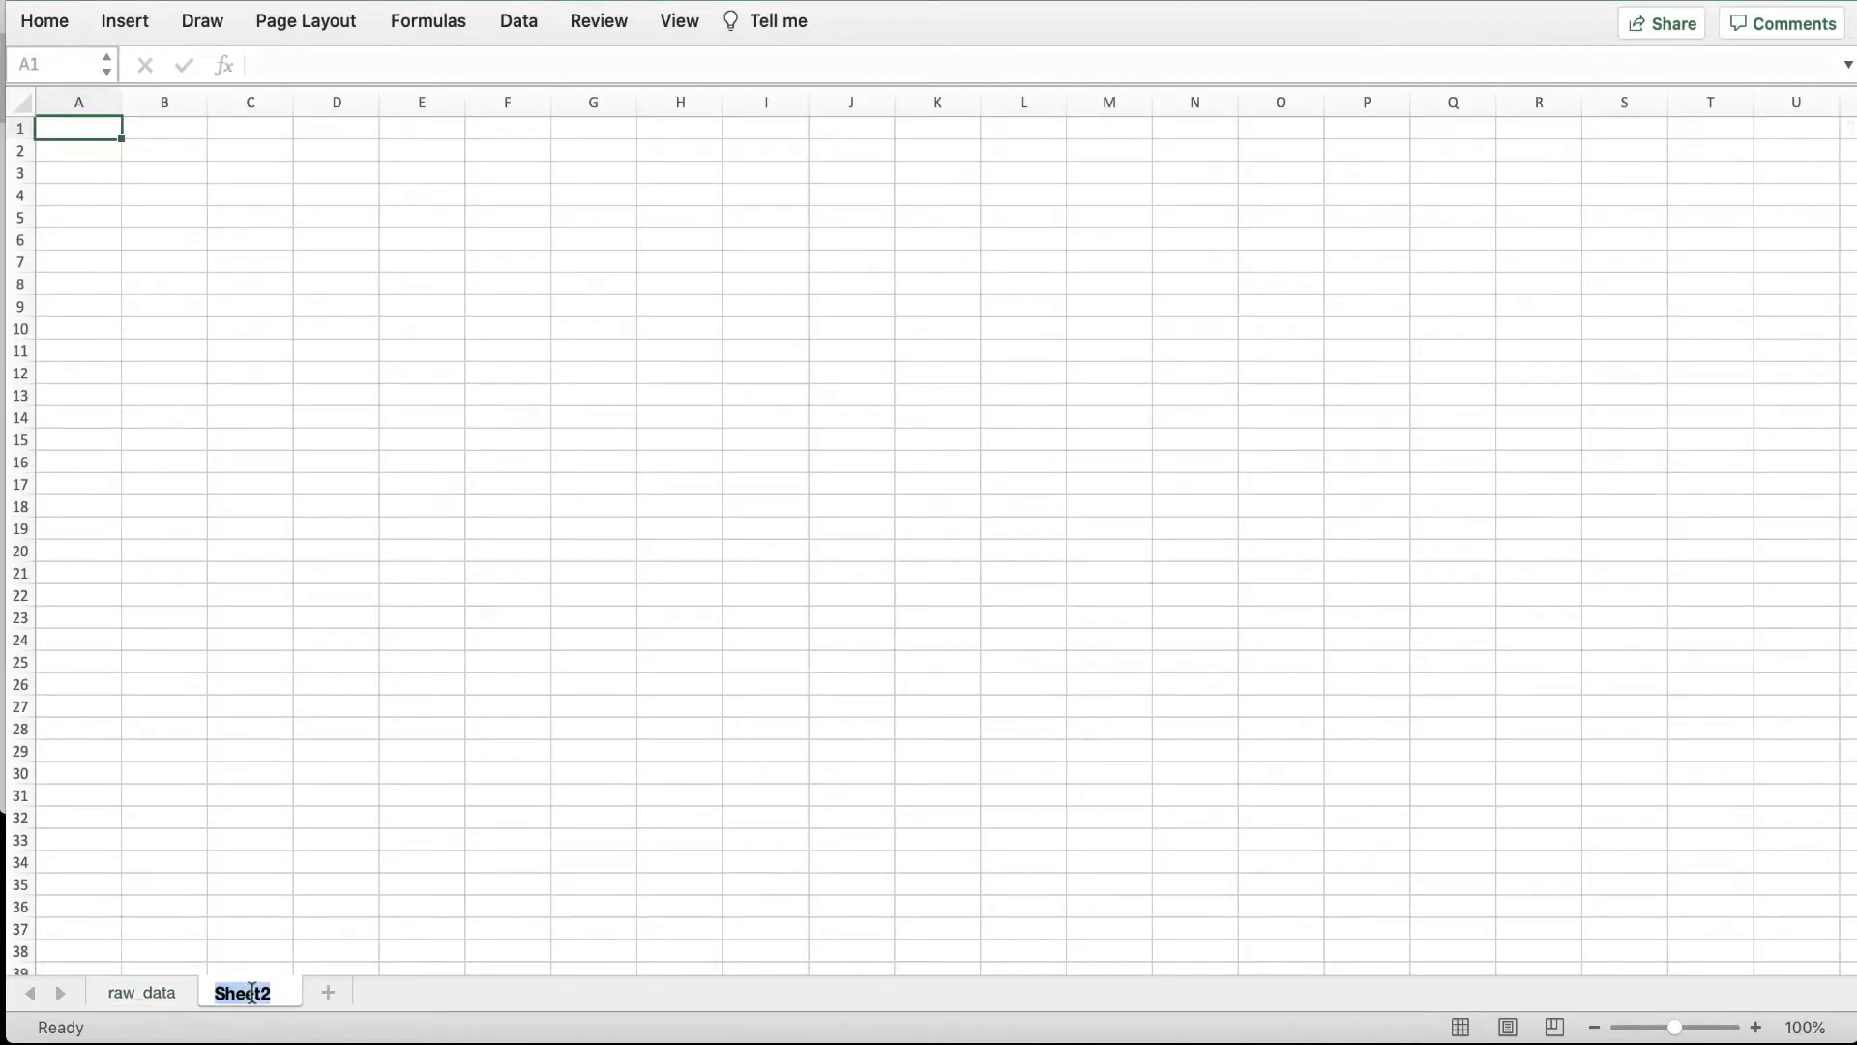
{"action": "type", "text": "exp"}
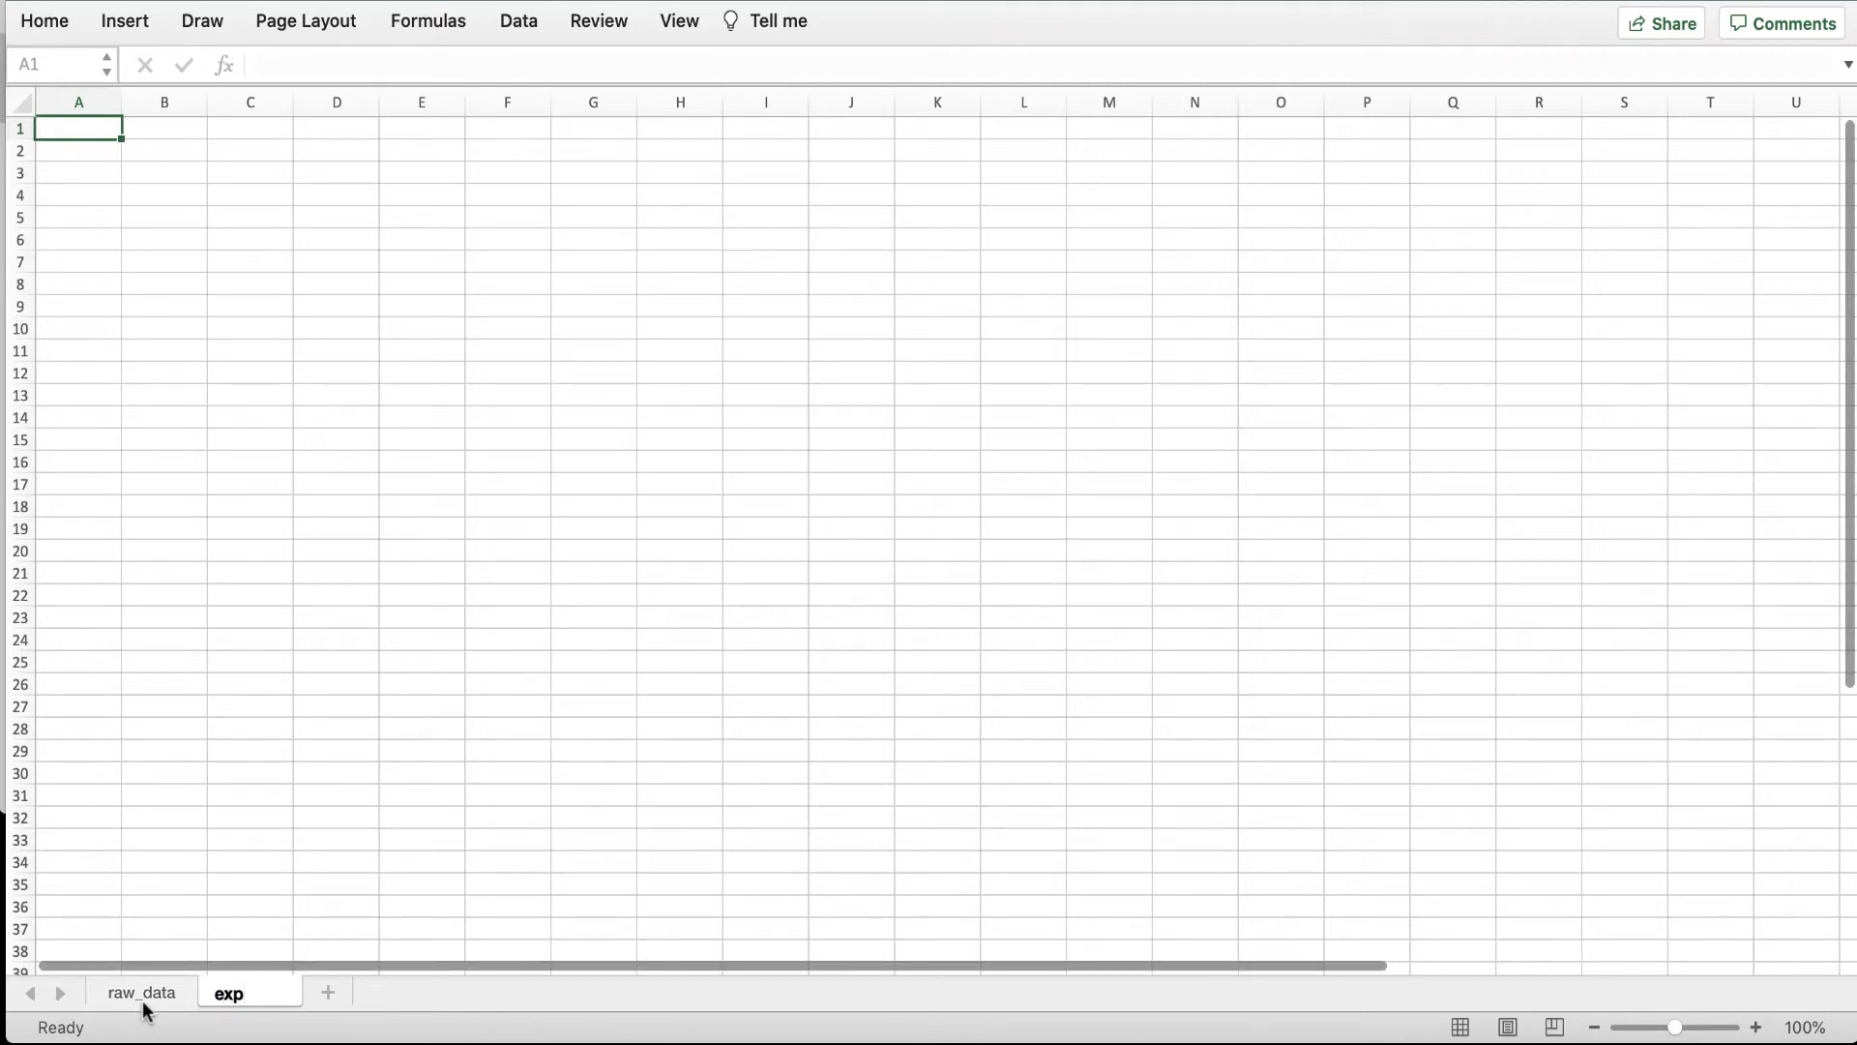
{"action": "key", "text": "BackSpace"}
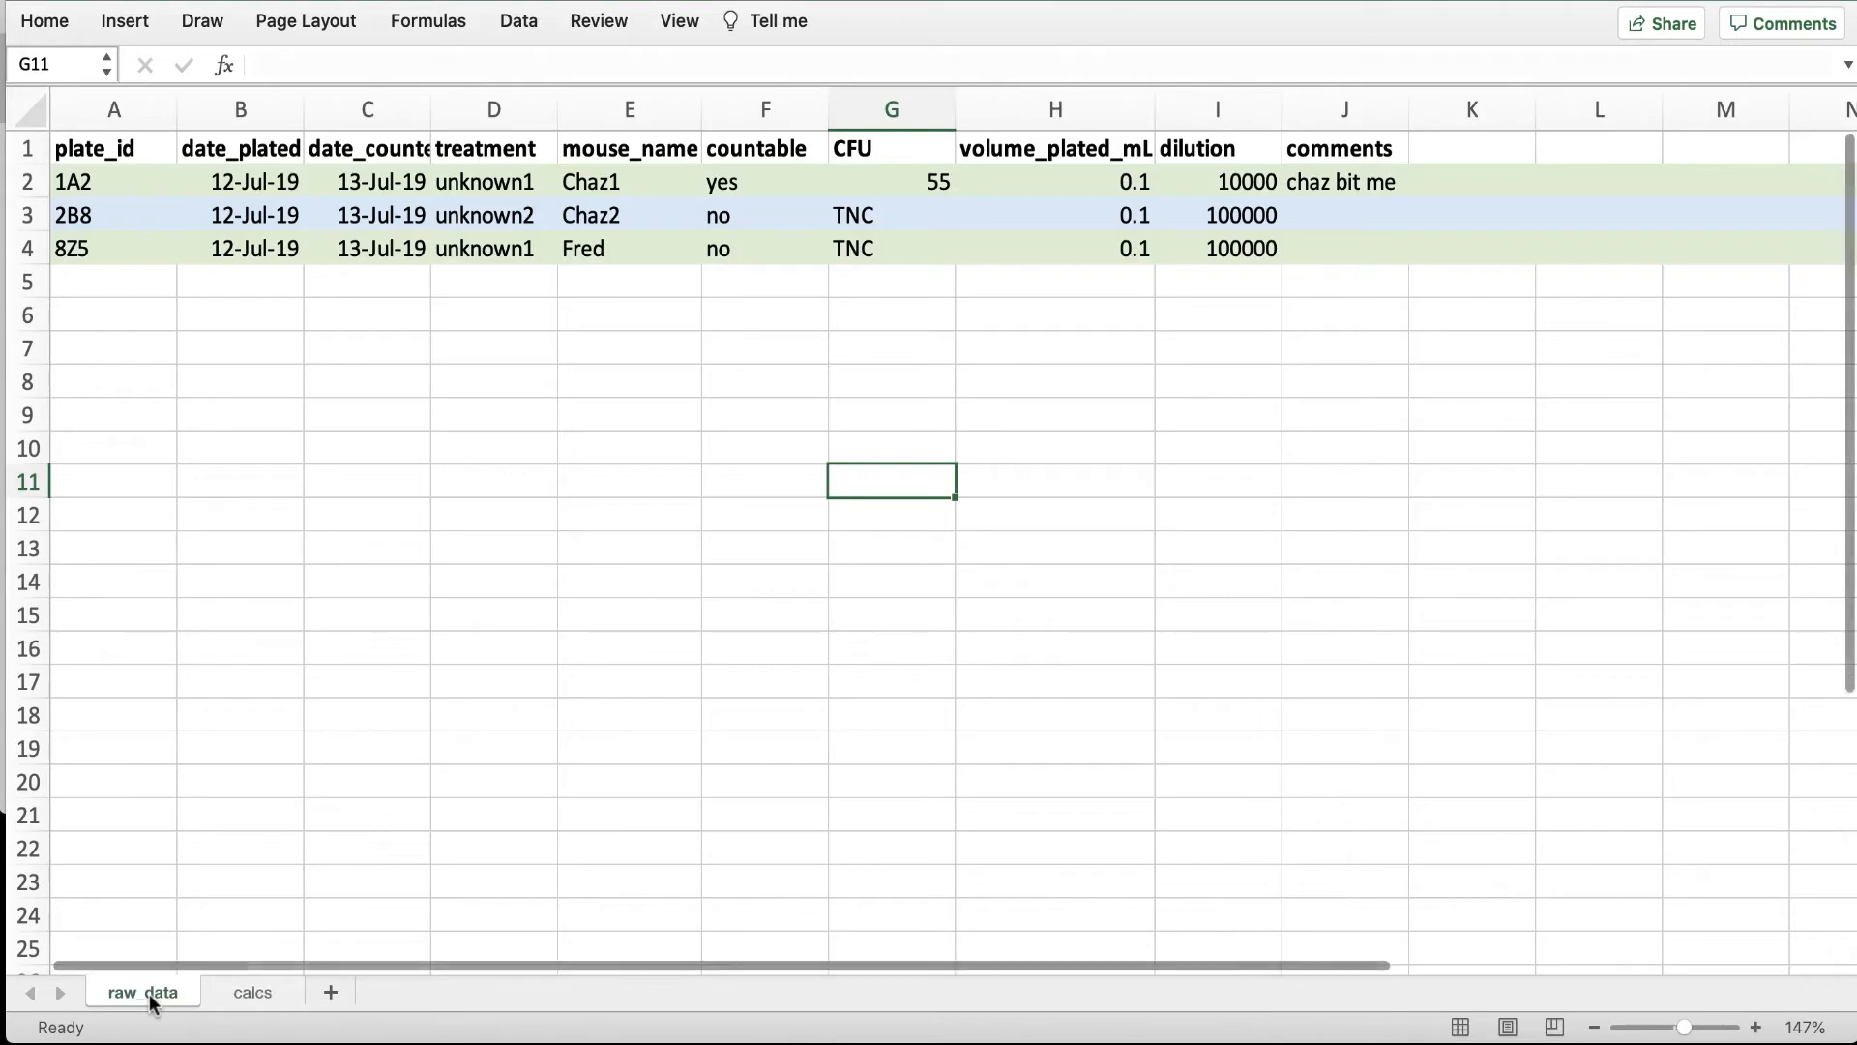
Copy the whole table A1:J4 from the raw_data sheet and paste it at A1 of the calcs sheet.
{"action": "left_click", "coordinate": [154, 994]}
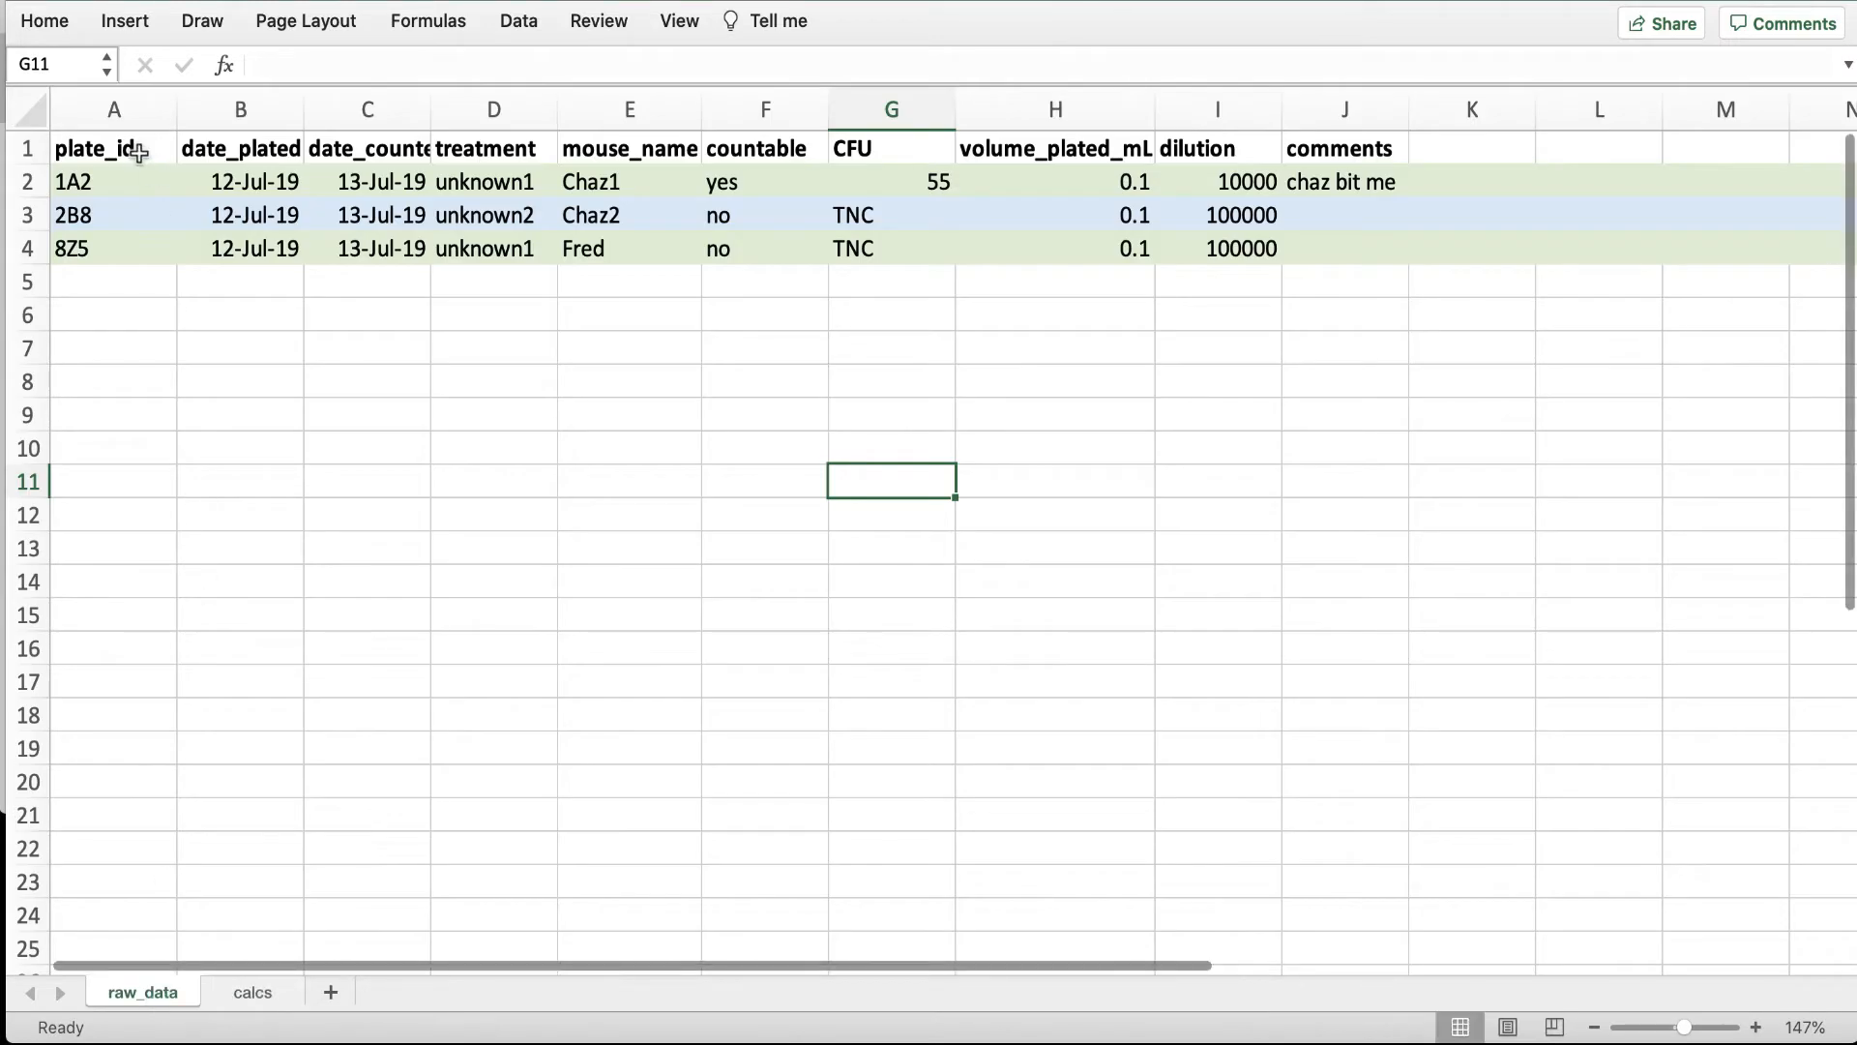
{"action": "left_click_drag", "start_coordinate": [138, 152], "coordinate": [1324, 257]}
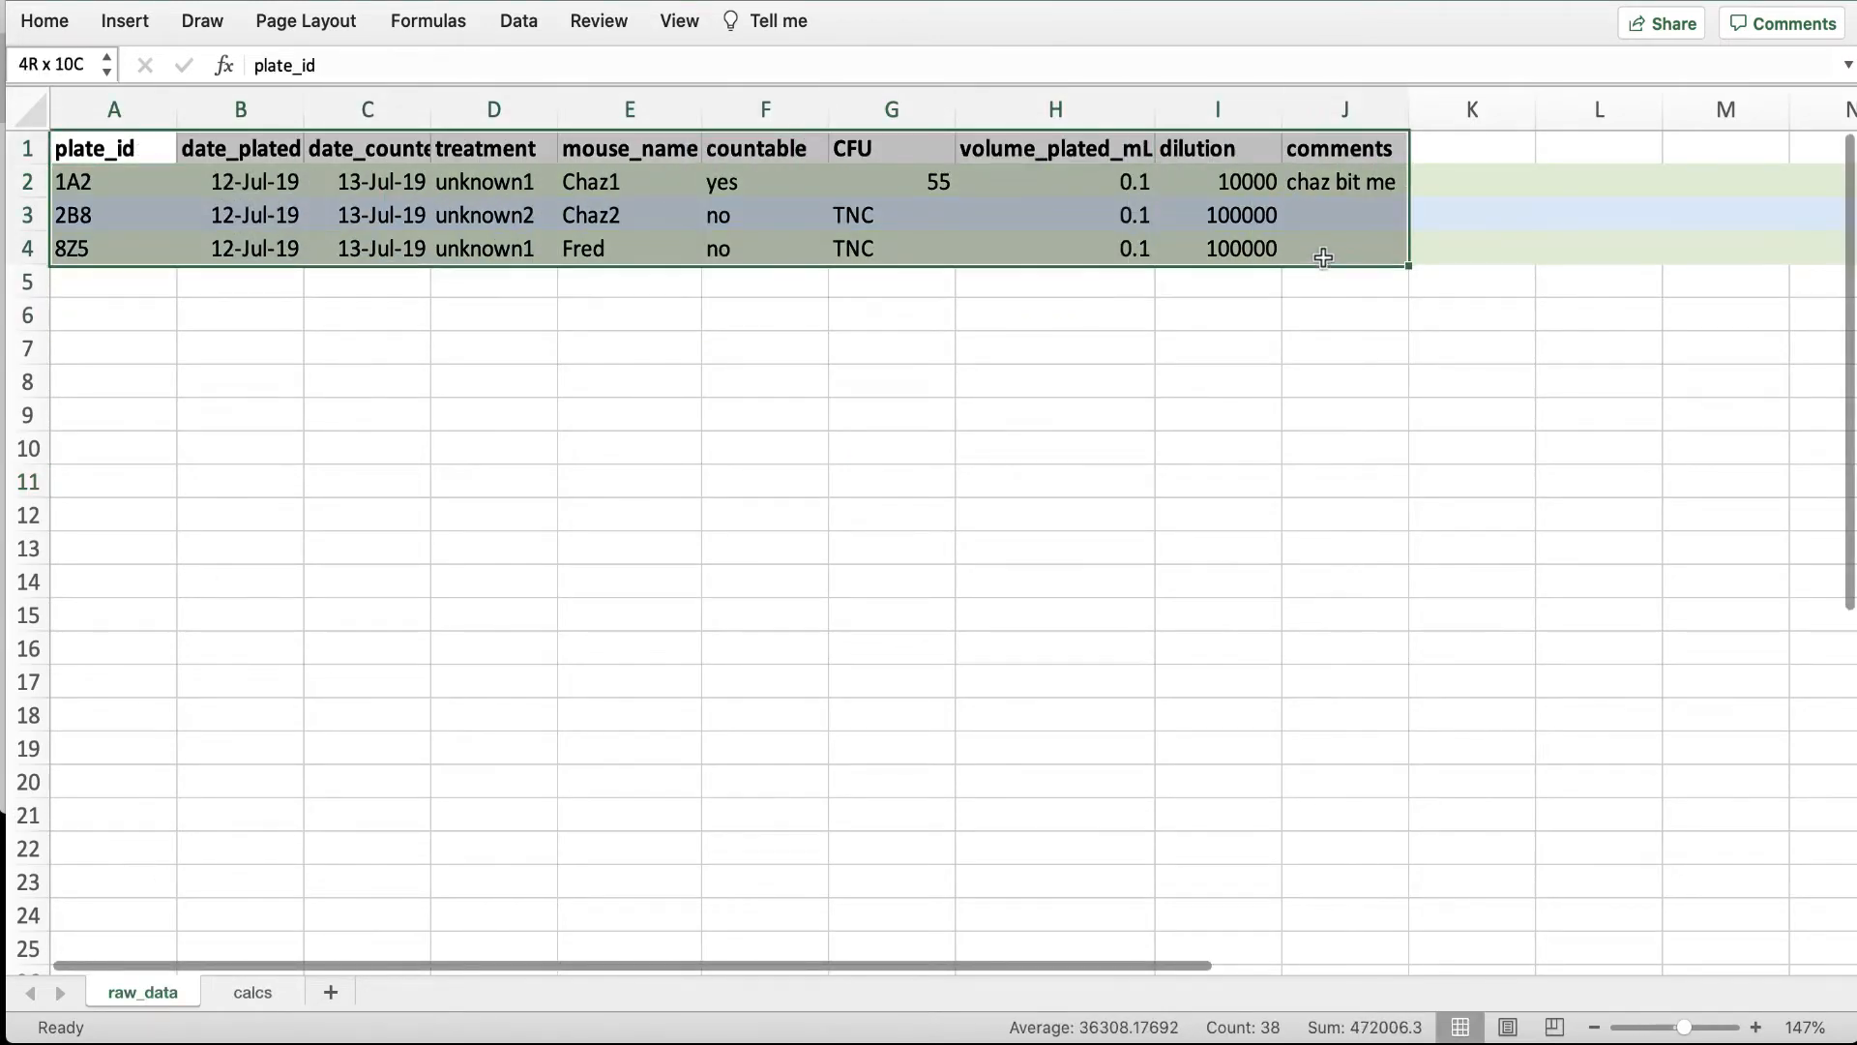
{"action": "key", "text": "super+c"}
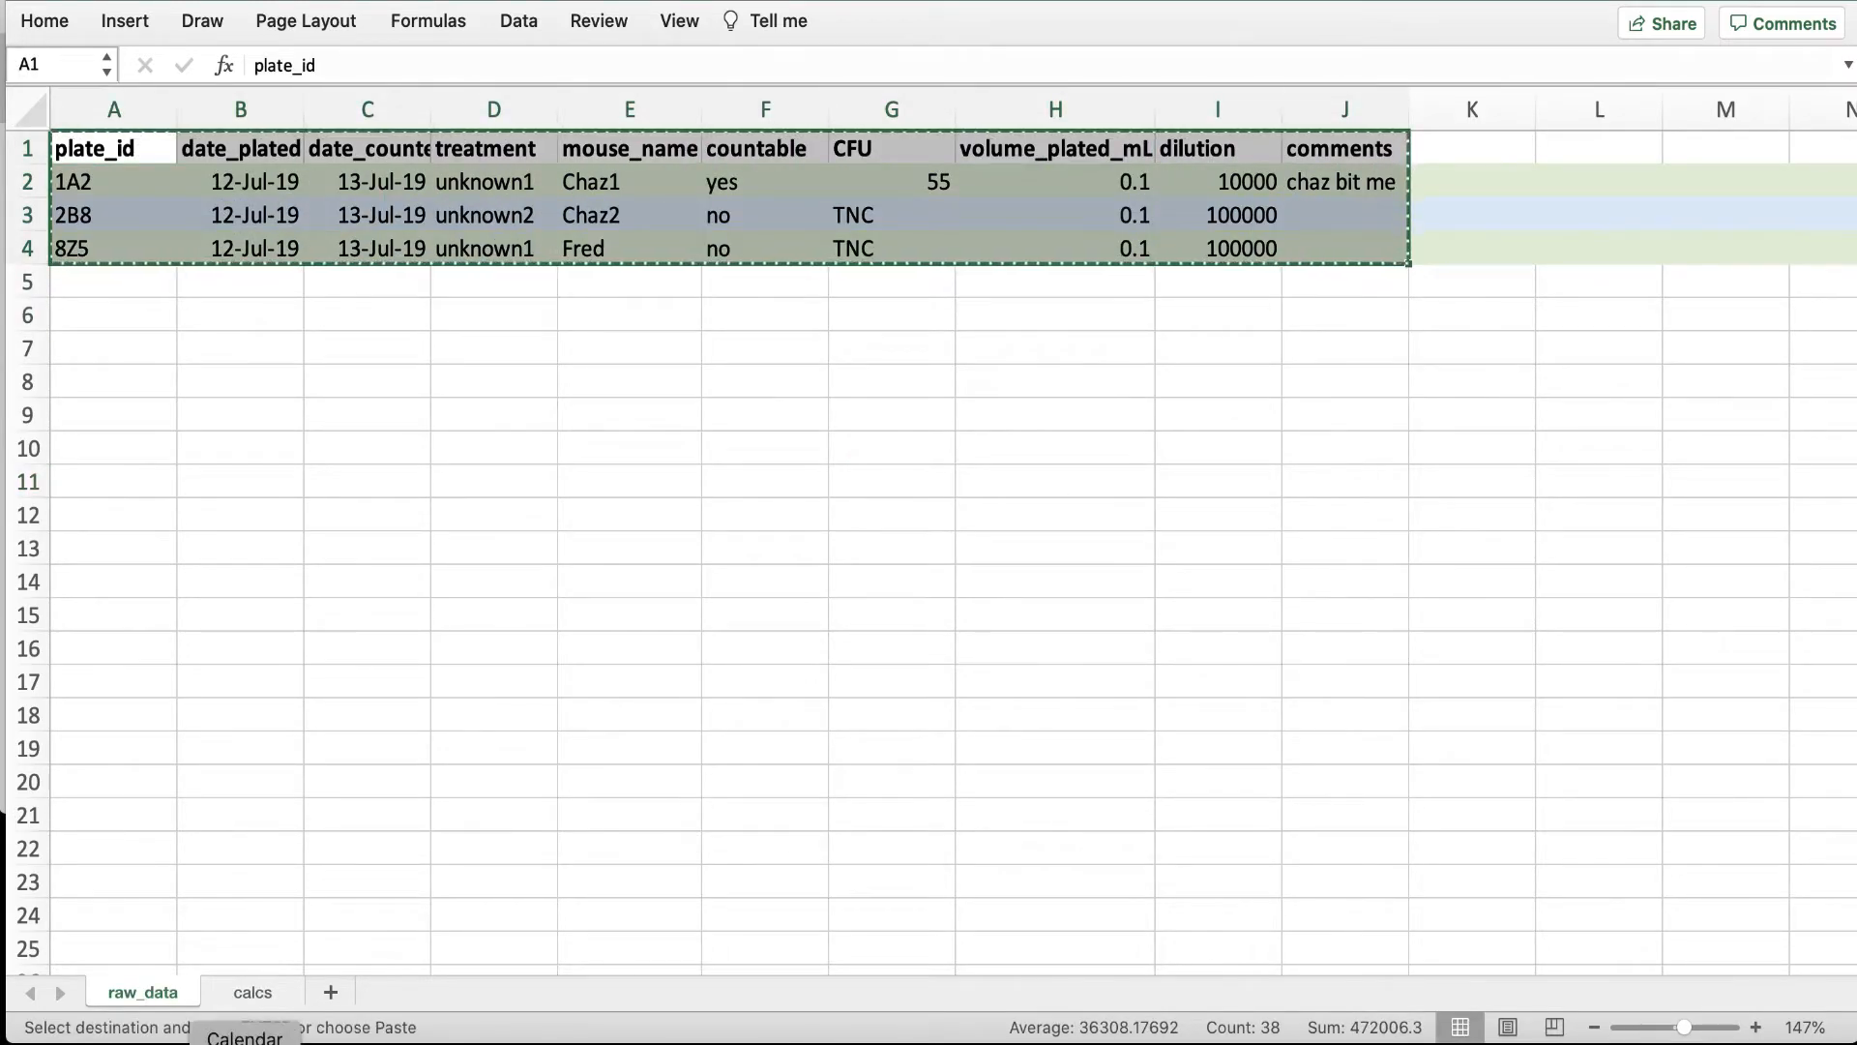
{"action": "left_click", "coordinate": [259, 996]}
{"action": "key", "text": "super+v"}
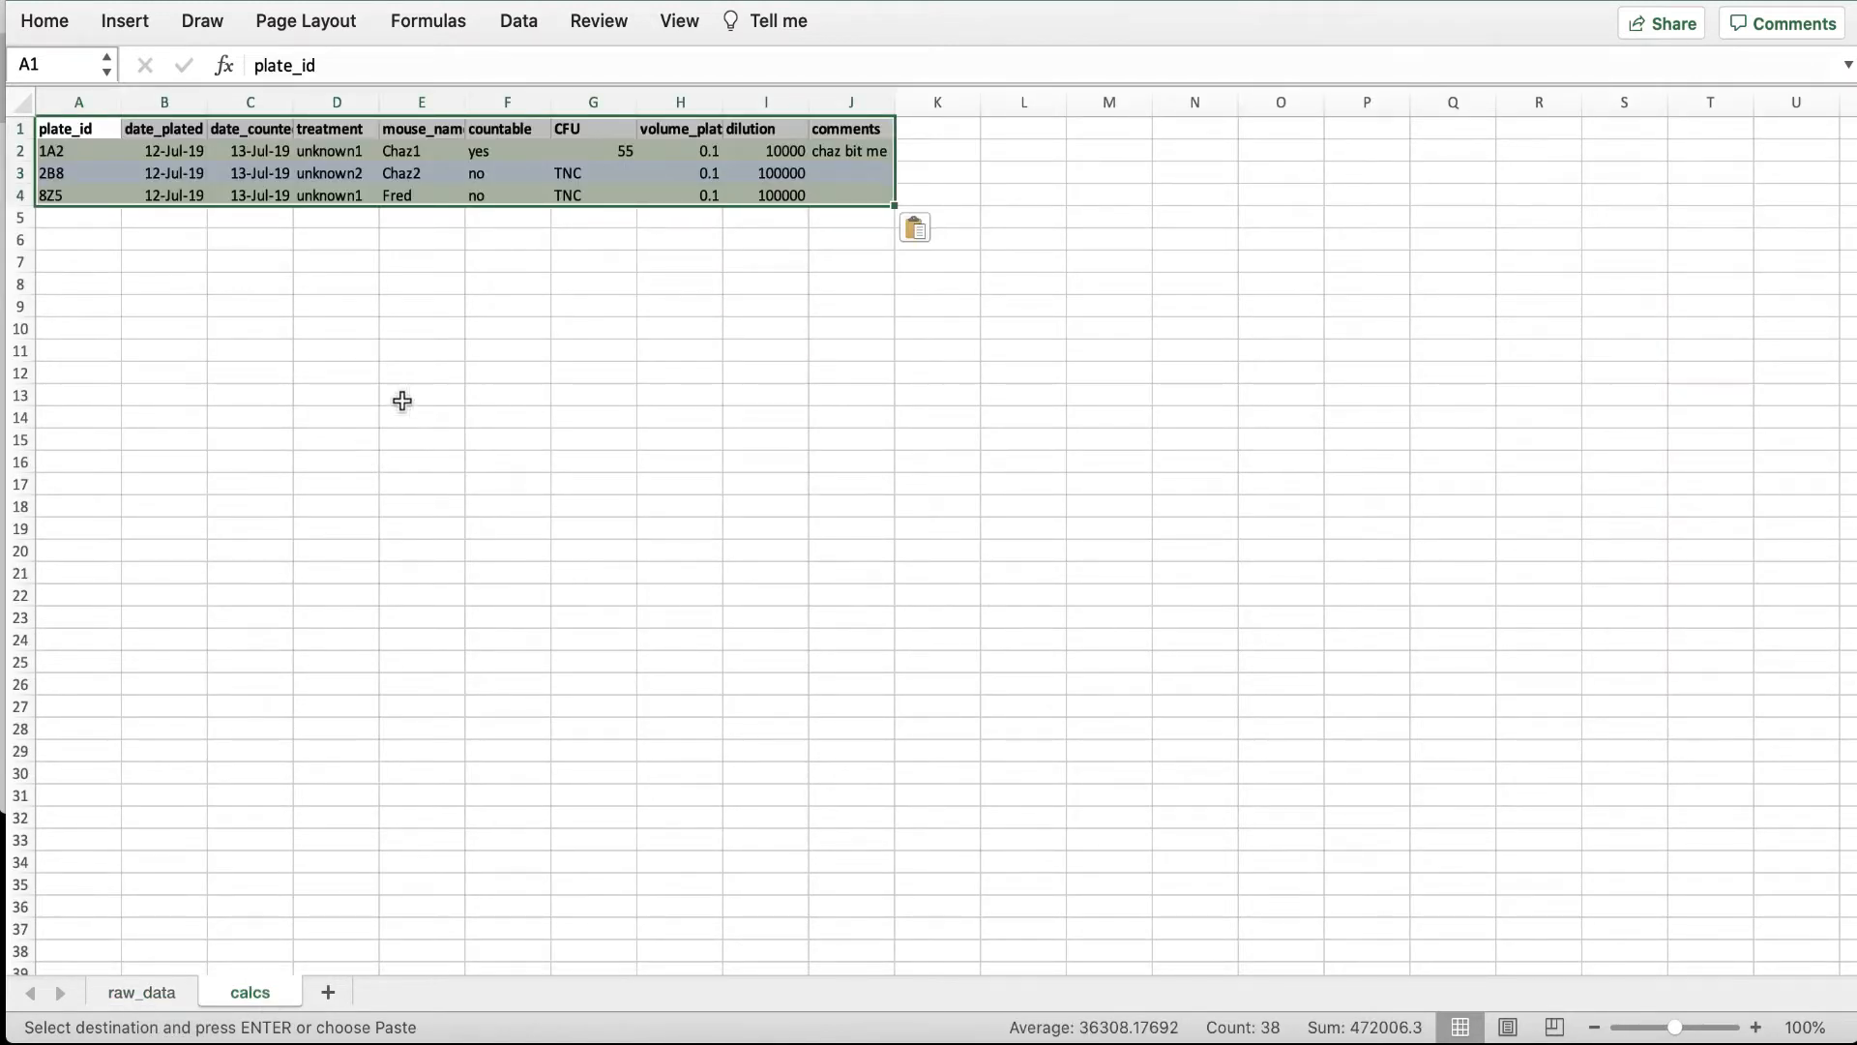
Widen column H on the calcs sheet to fit the volume_plated_mL header.
{"action": "left_click", "coordinate": [1755, 1027]}
{"action": "left_click", "coordinate": [1755, 1027]}
{"action": "left_click", "coordinate": [1755, 1027]}
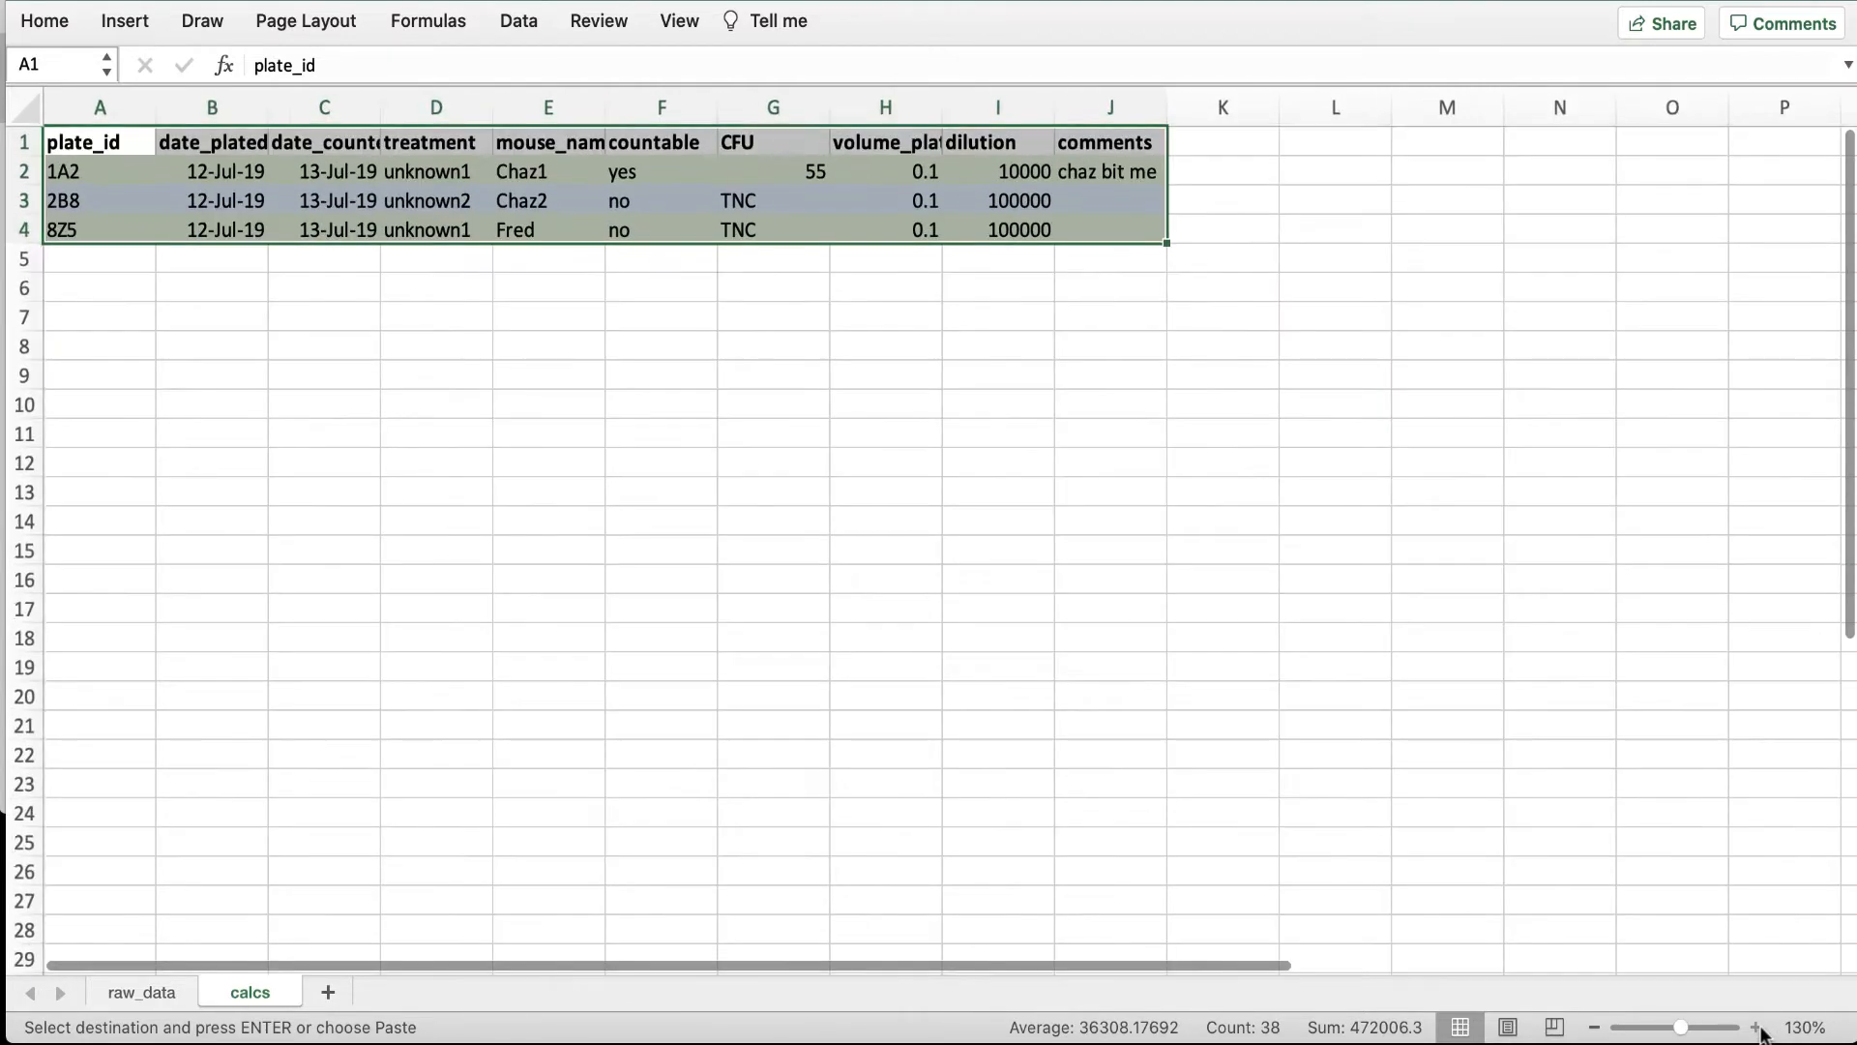
{"action": "left_click", "coordinate": [1755, 1027]}
{"action": "left_click", "coordinate": [1755, 1027]}
{"action": "left_click", "coordinate": [1756, 1027]}
{"action": "left_click", "coordinate": [1013, 289]}
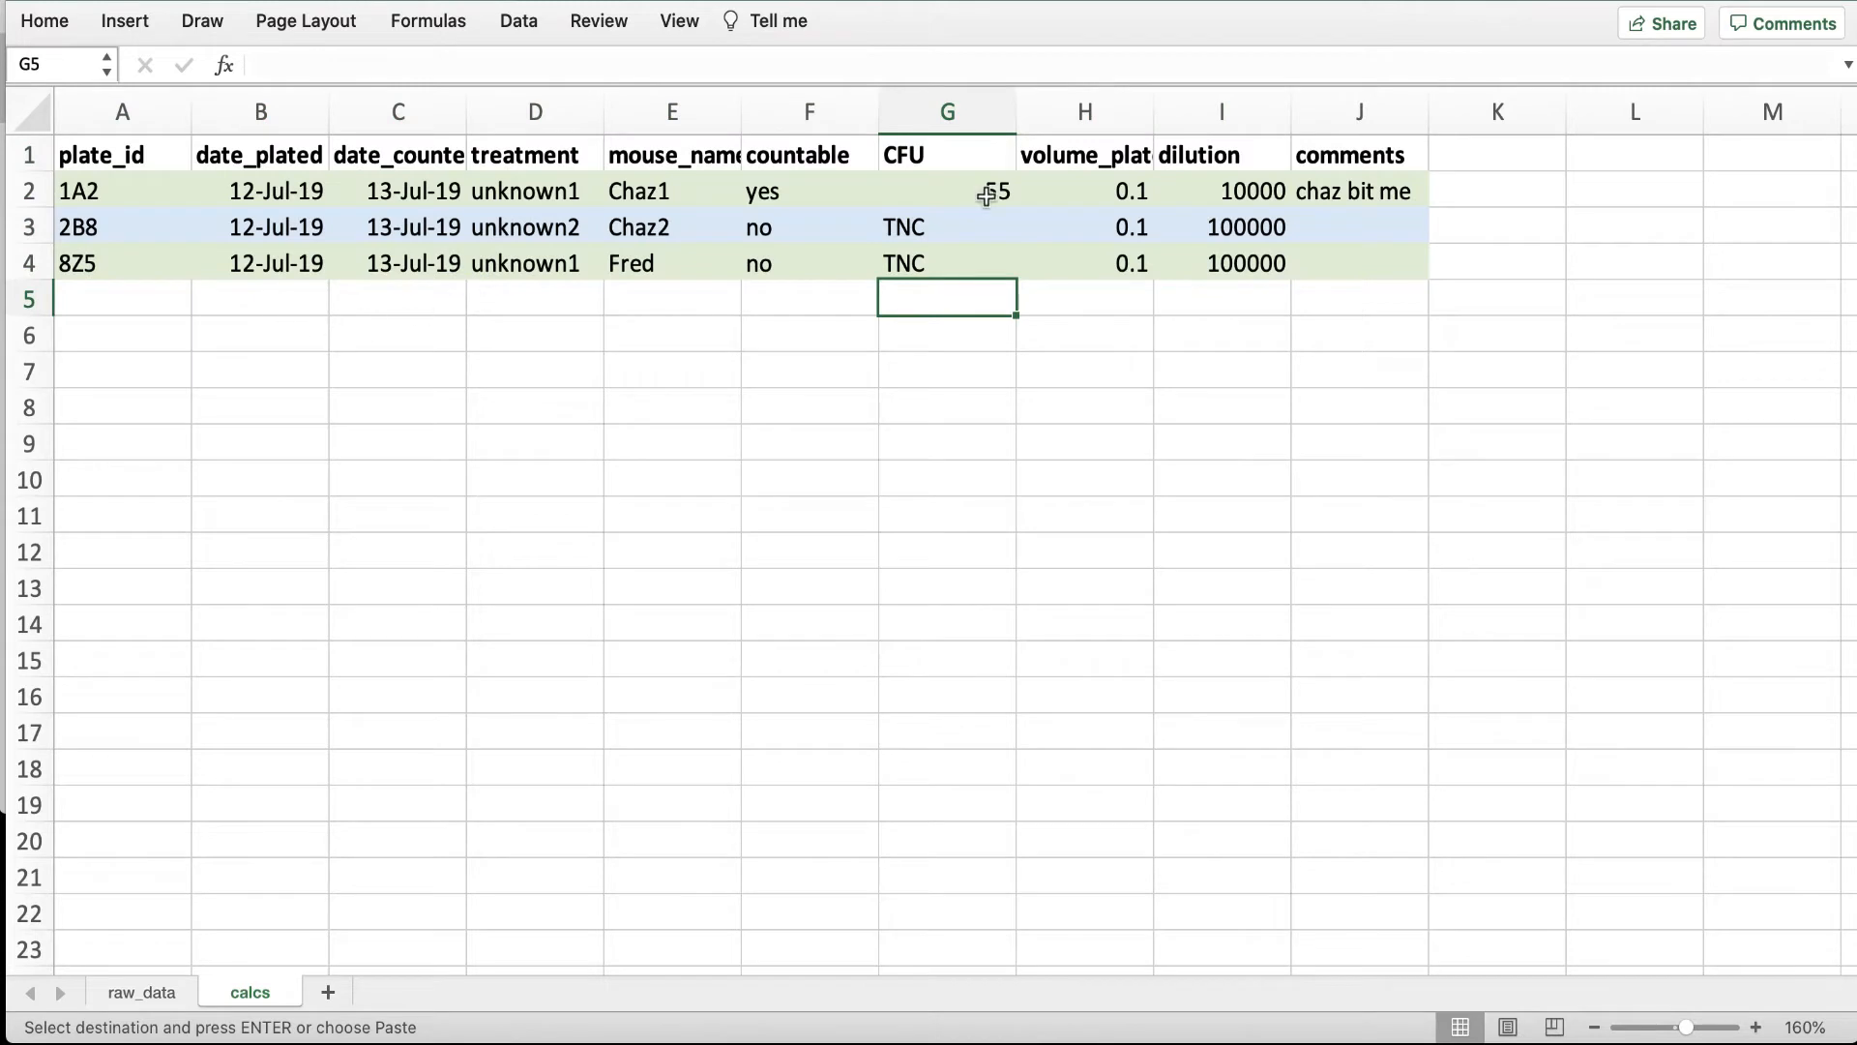
{"action": "double_click", "coordinate": [1153, 111]}
Insert a column before comments, give it the header conc_CFU_per_mL and widen it to fit the header.
{"action": "left_click", "coordinate": [1415, 115]}
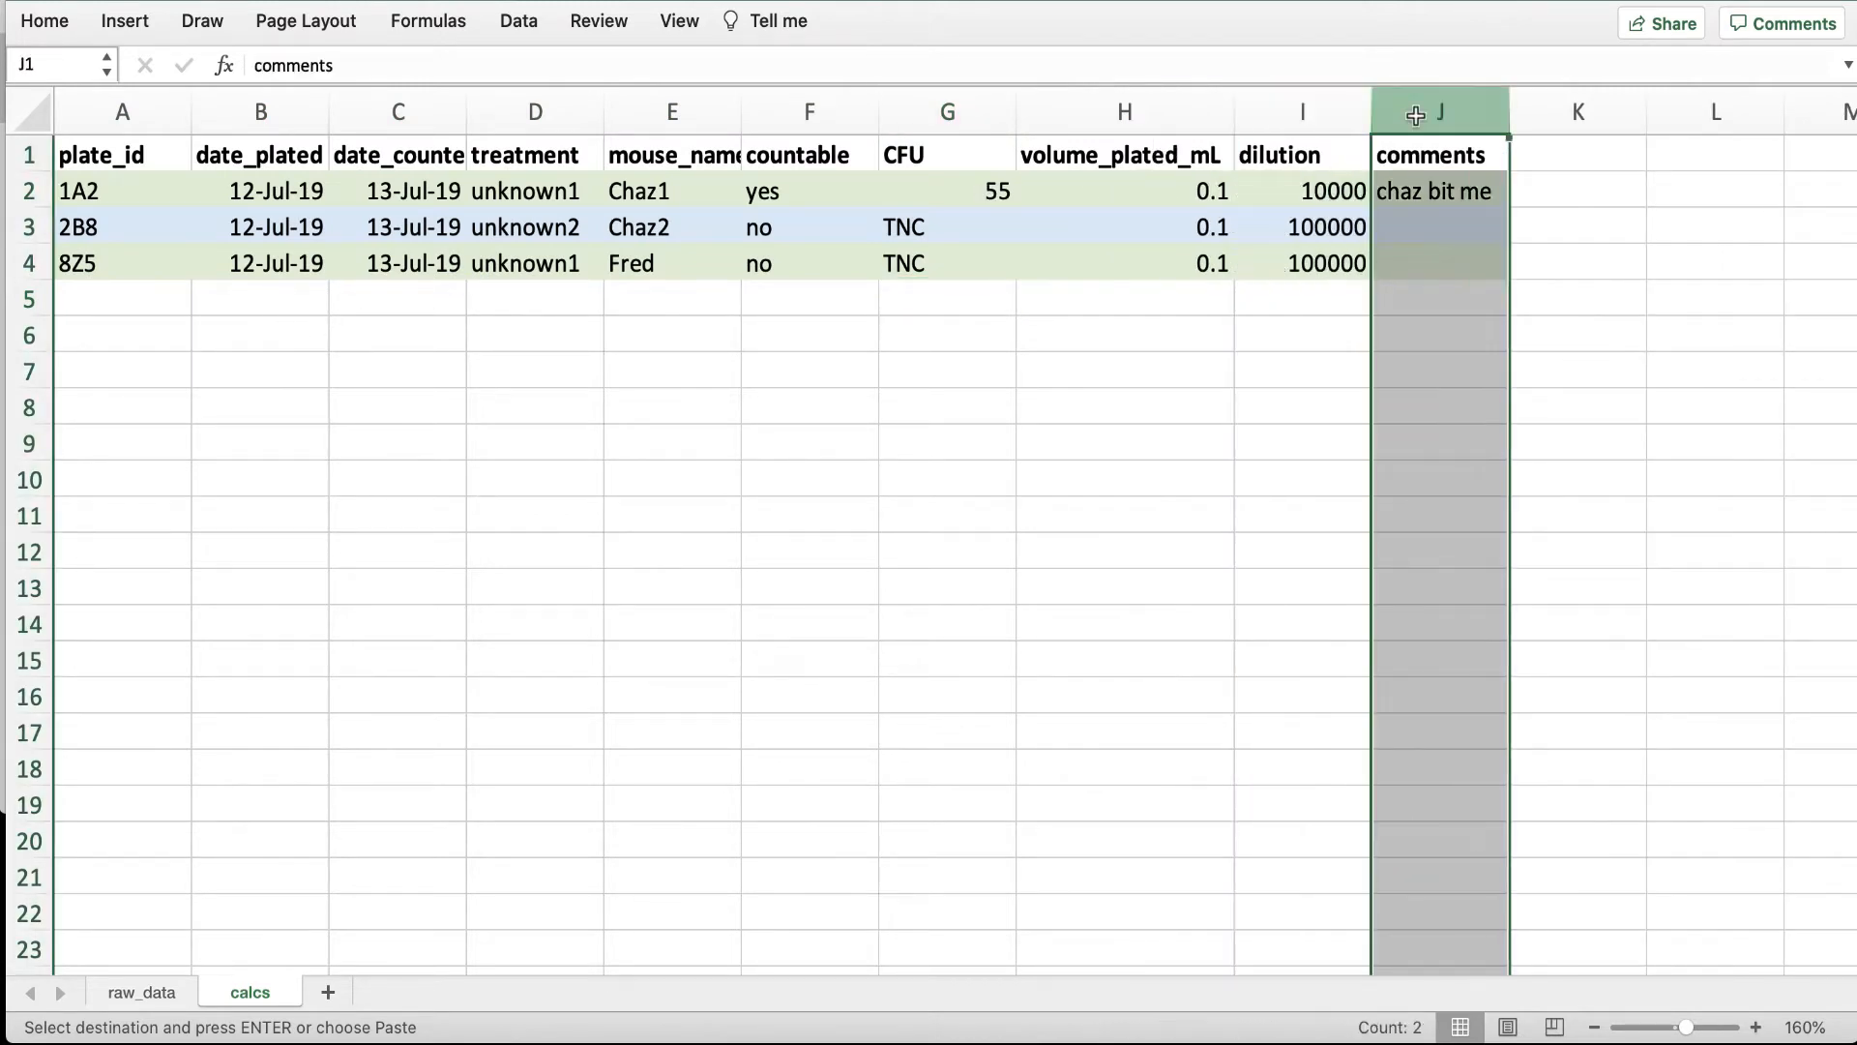
{"action": "right_click", "coordinate": [1415, 115]}
{"action": "left_click", "coordinate": [1490, 250]}
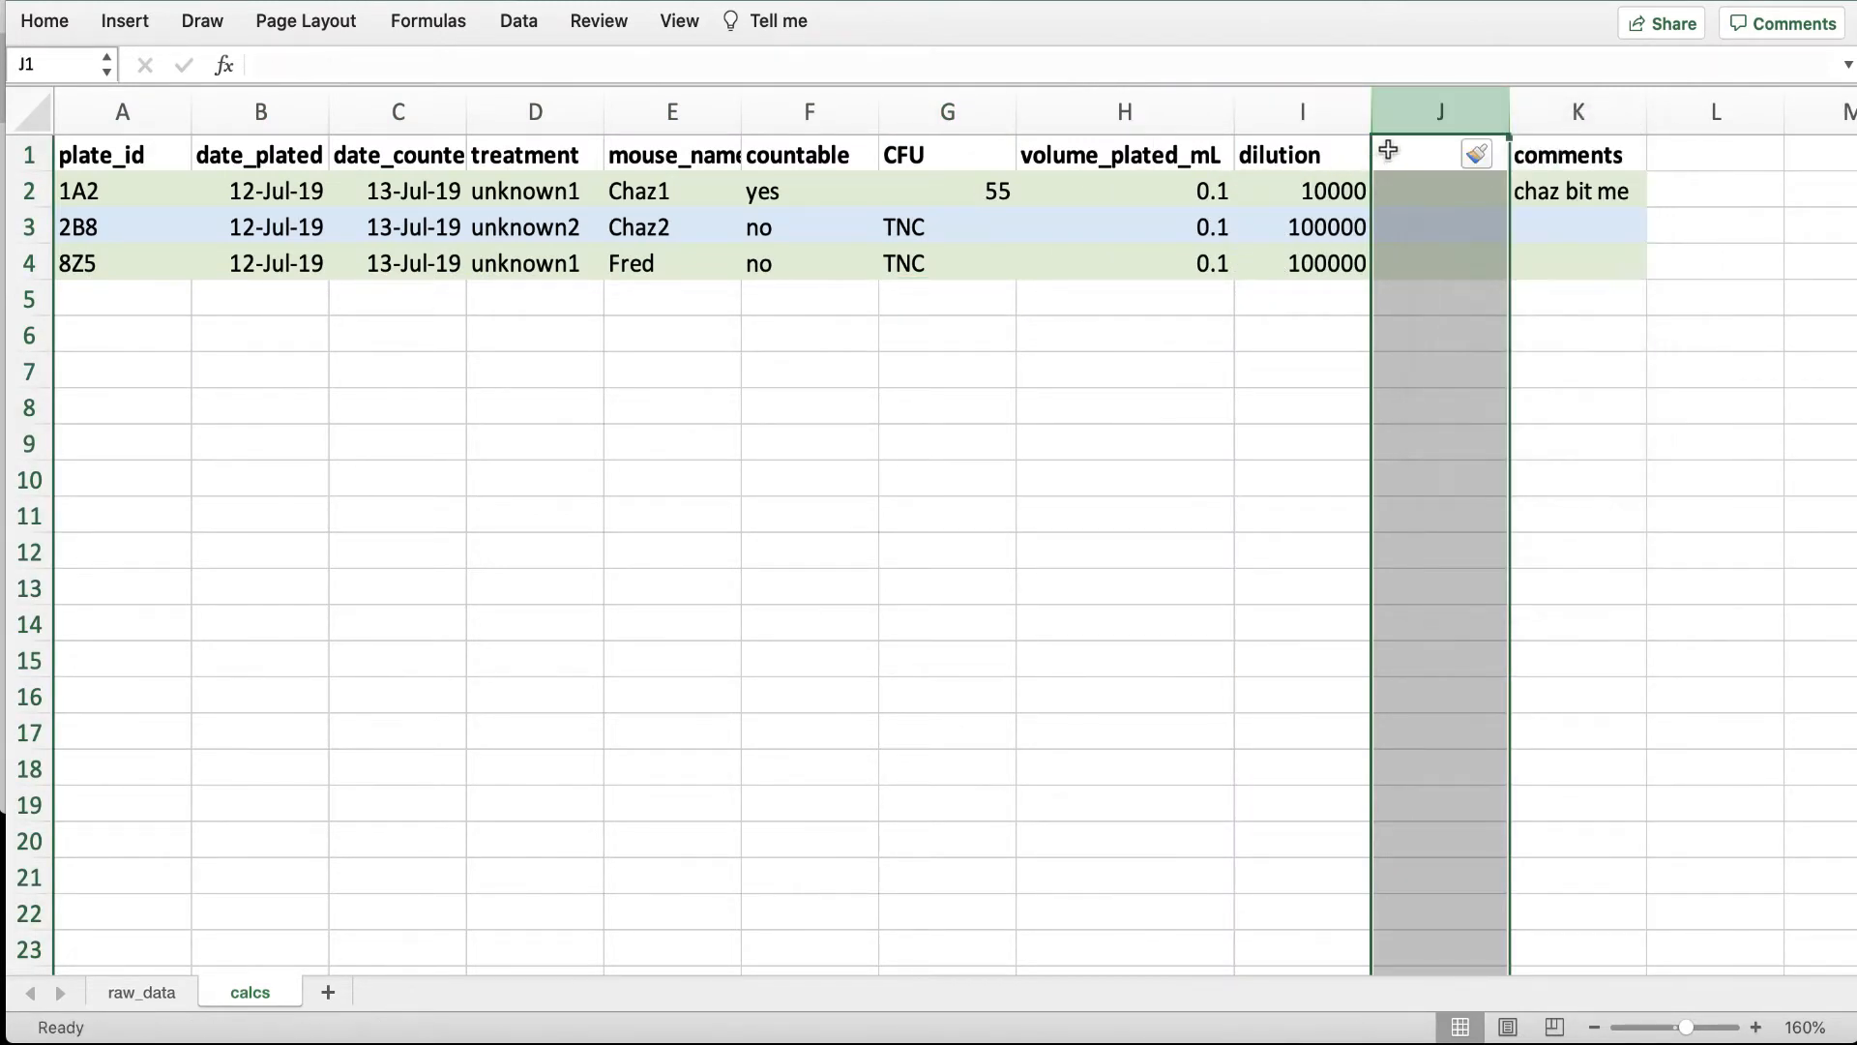
{"action": "left_click", "coordinate": [1388, 152]}
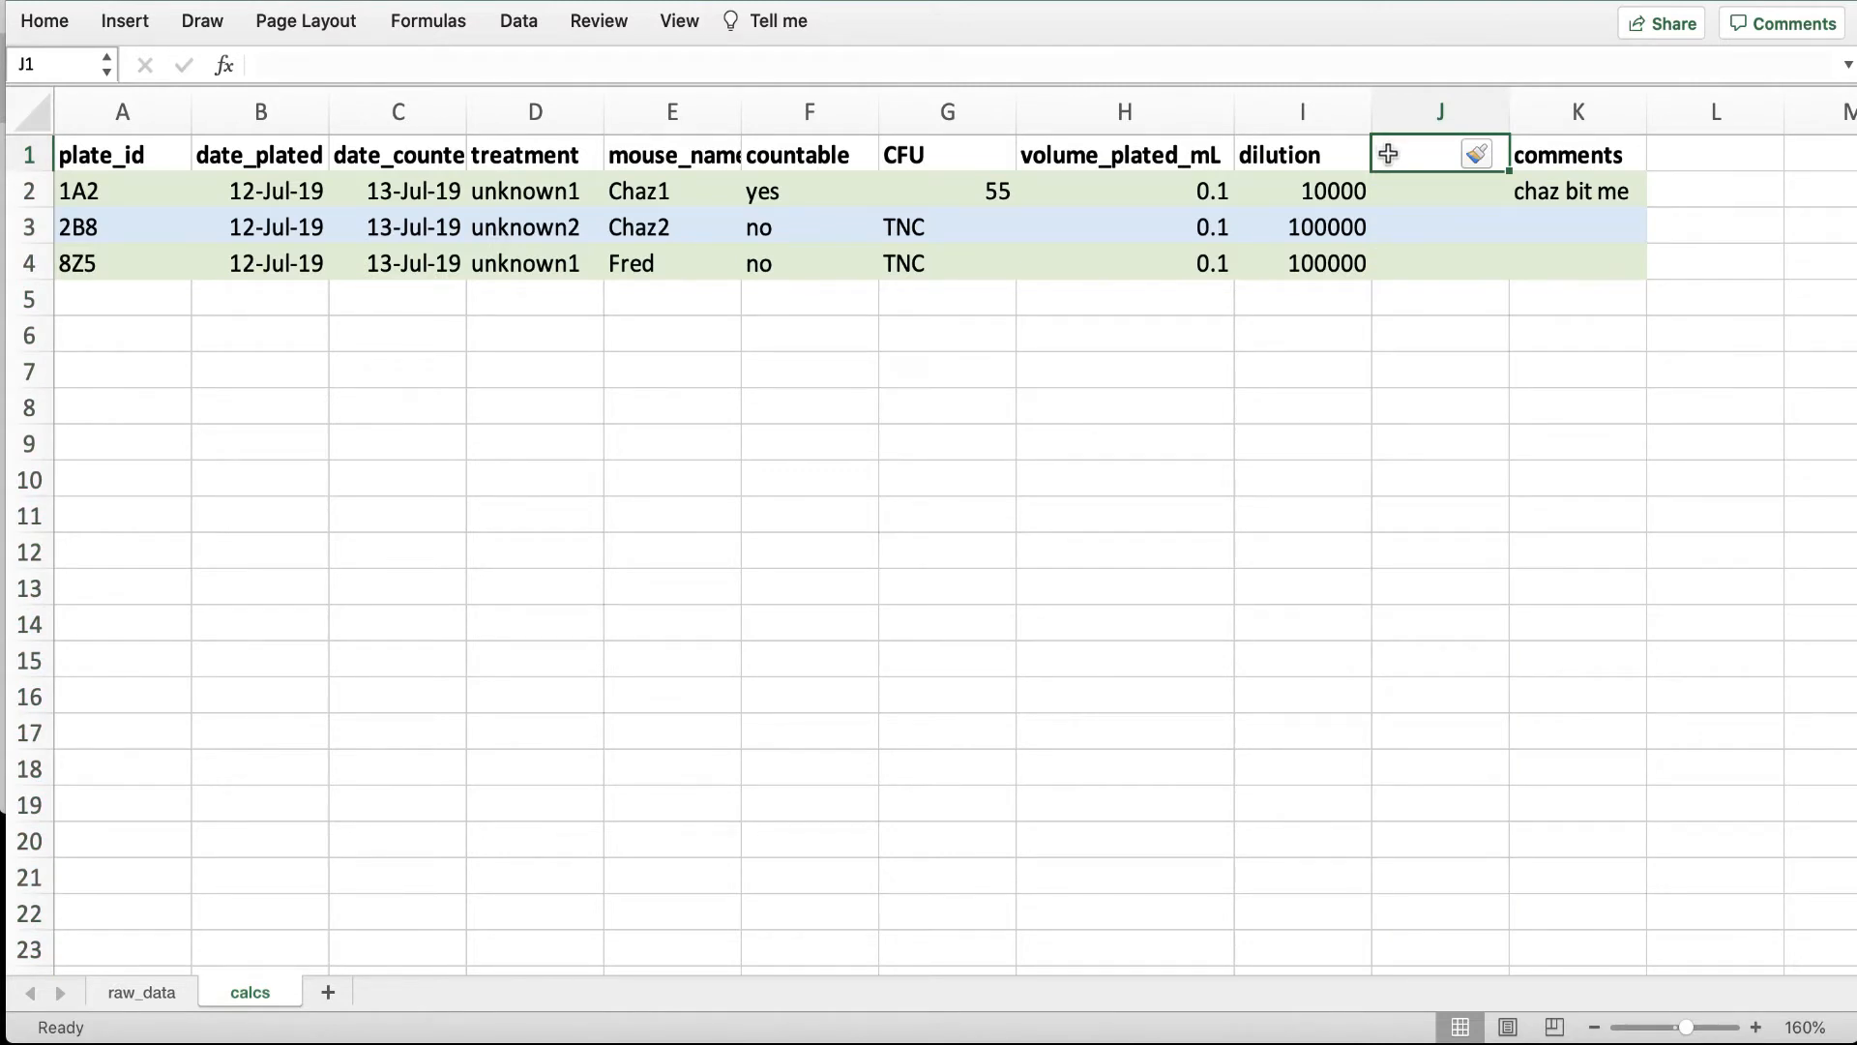
{"action": "type", "text": "conc"}
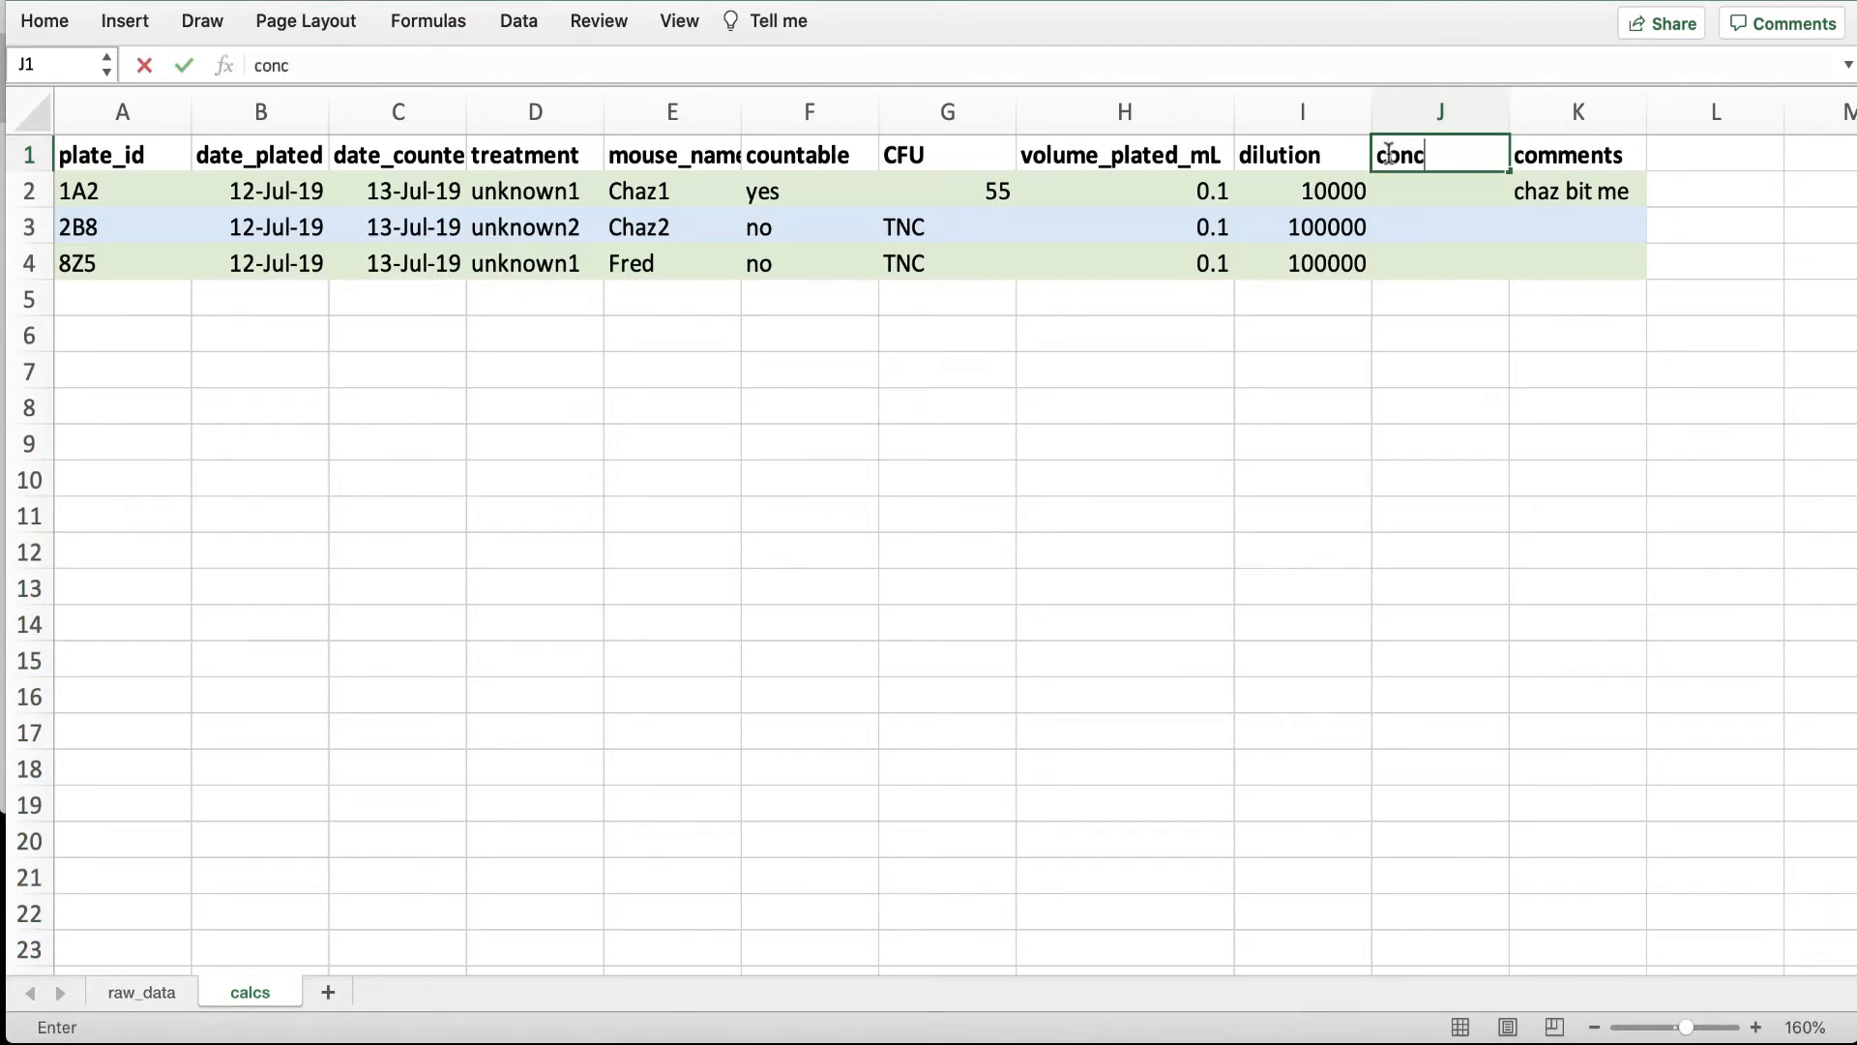
{"action": "type", "text": "_CFU_per"}
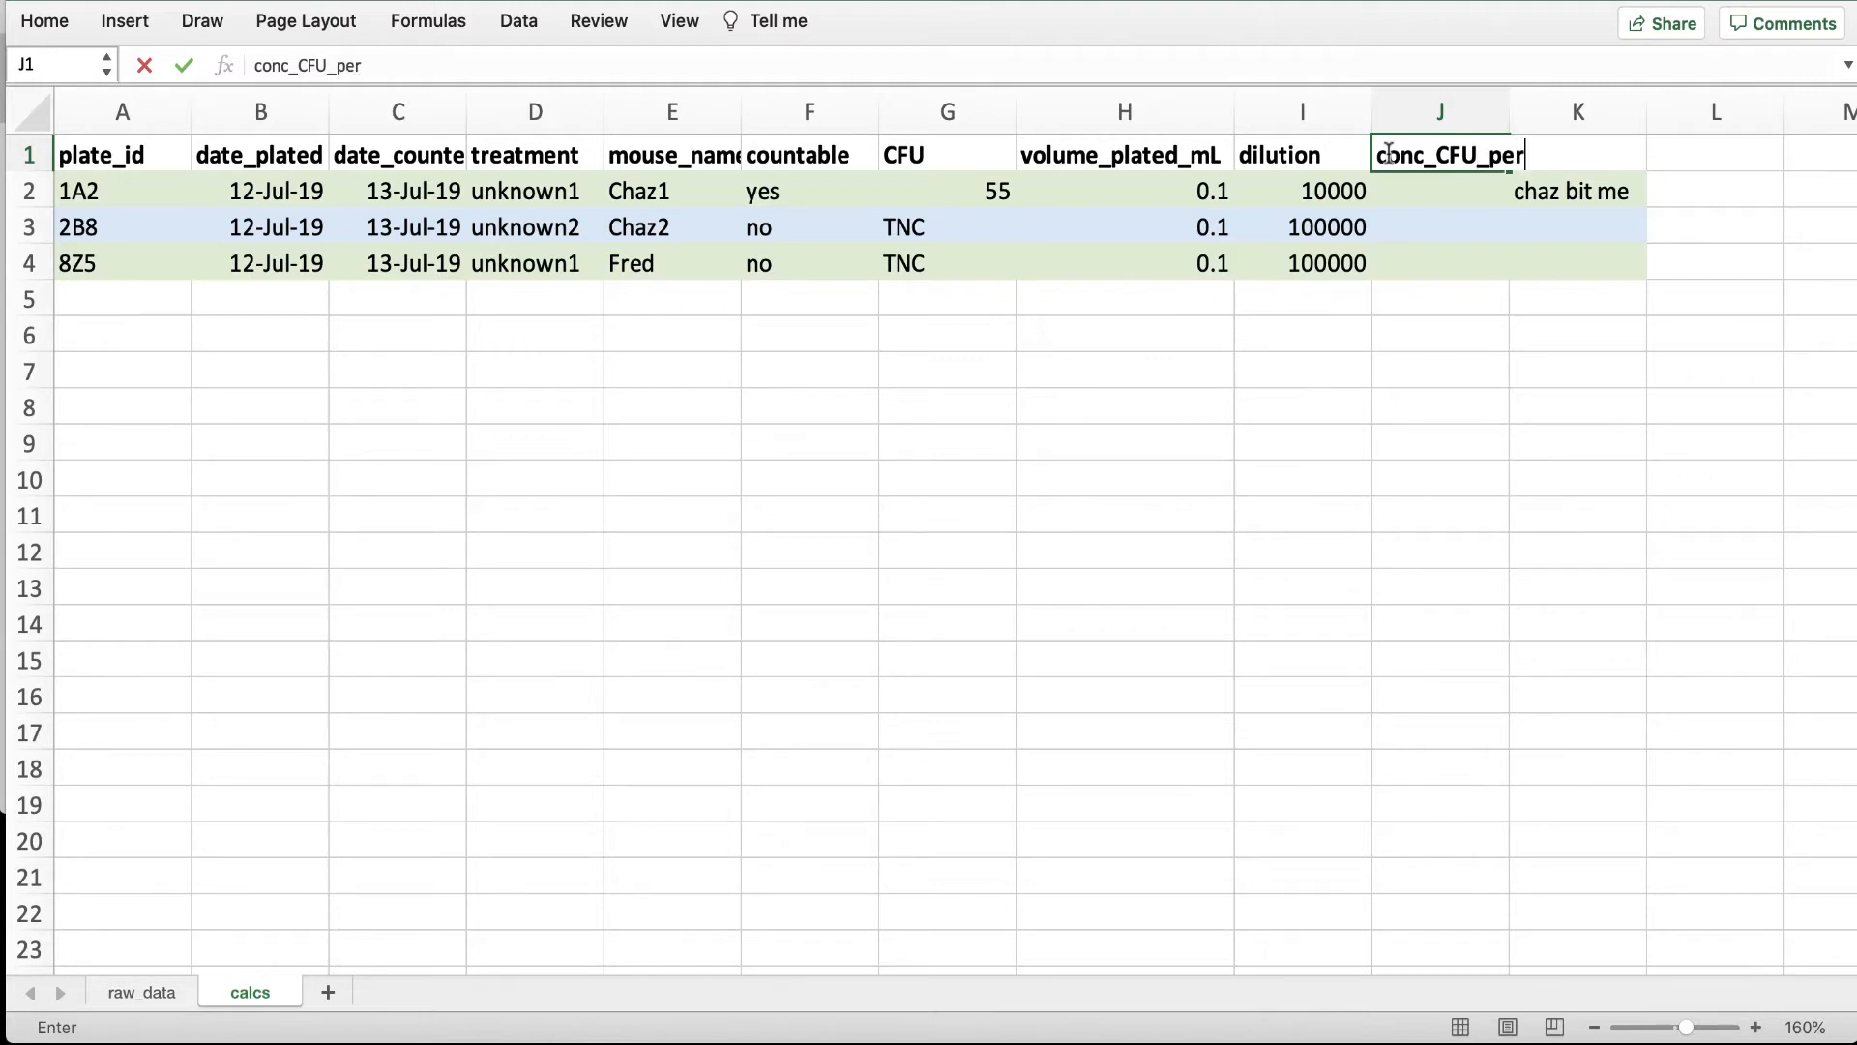
{"action": "type", "text": "_mL"}
{"action": "left_click", "coordinate": [1364, 329]}
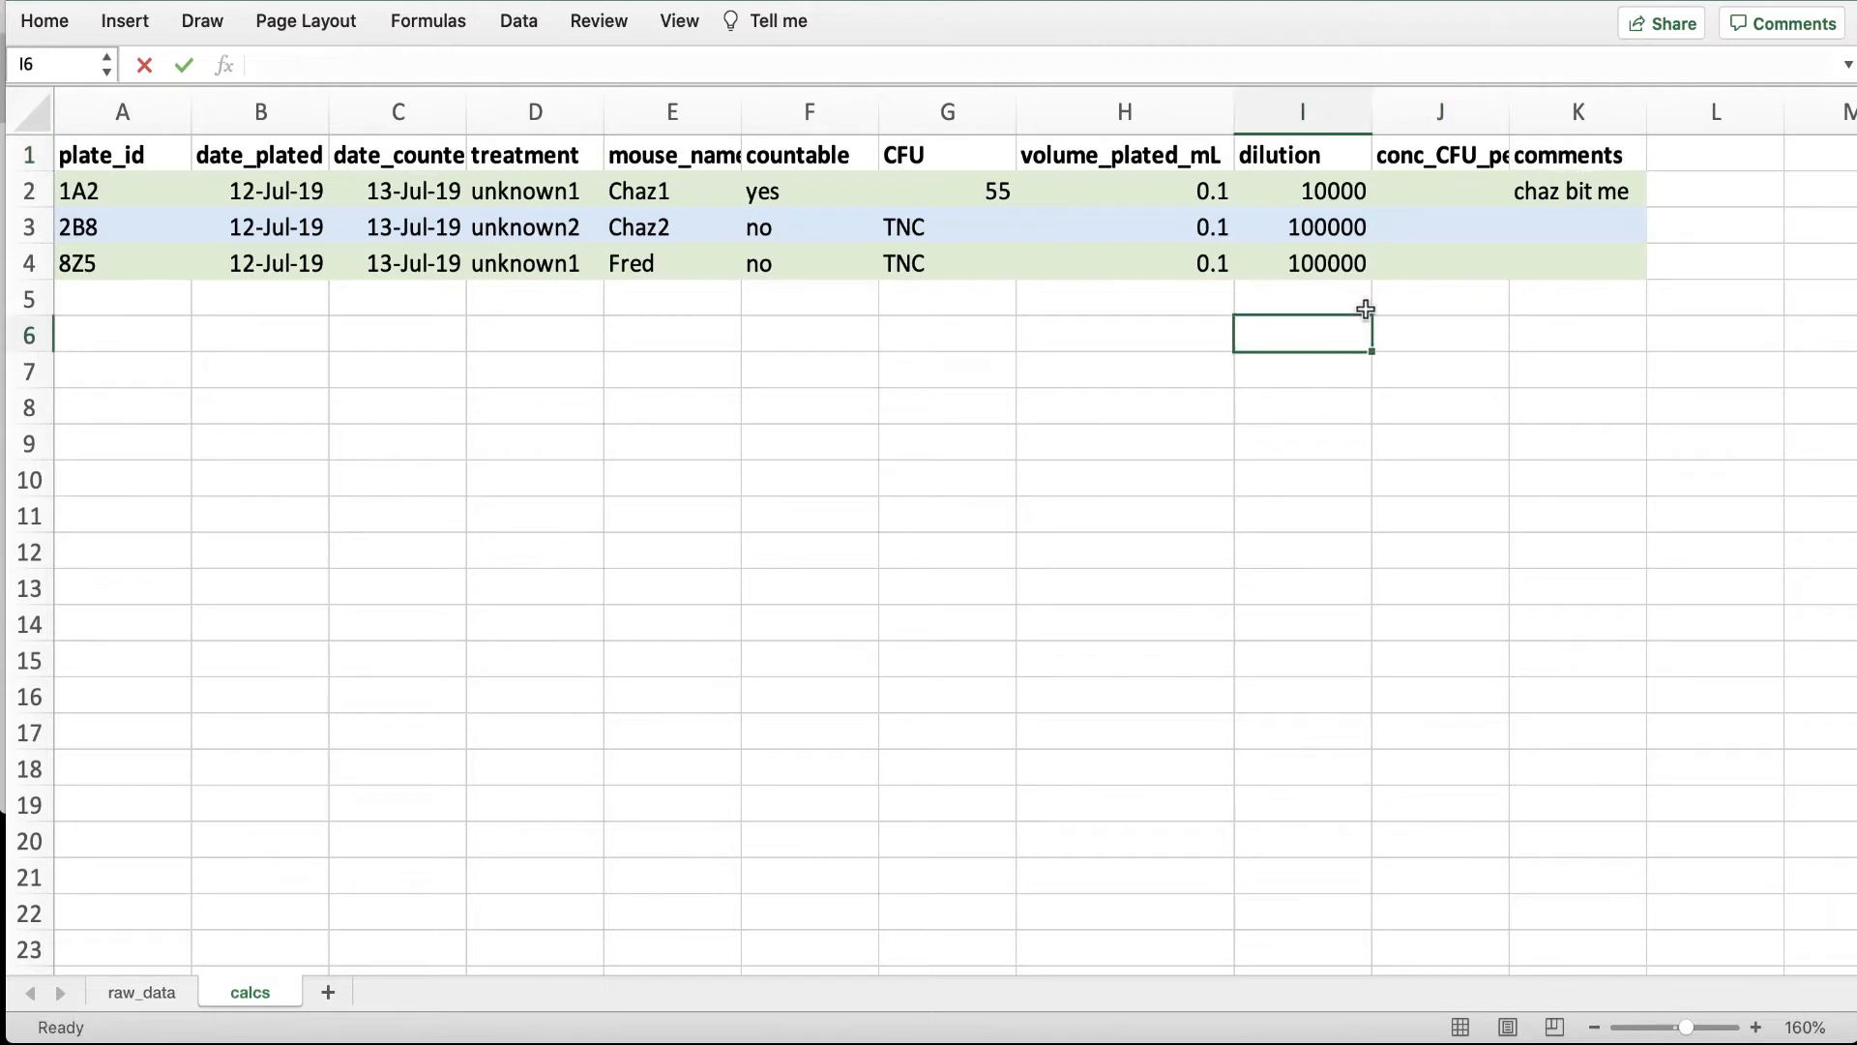
{"action": "left_click_drag", "start_coordinate": [1509, 118], "coordinate": [1581, 116]}
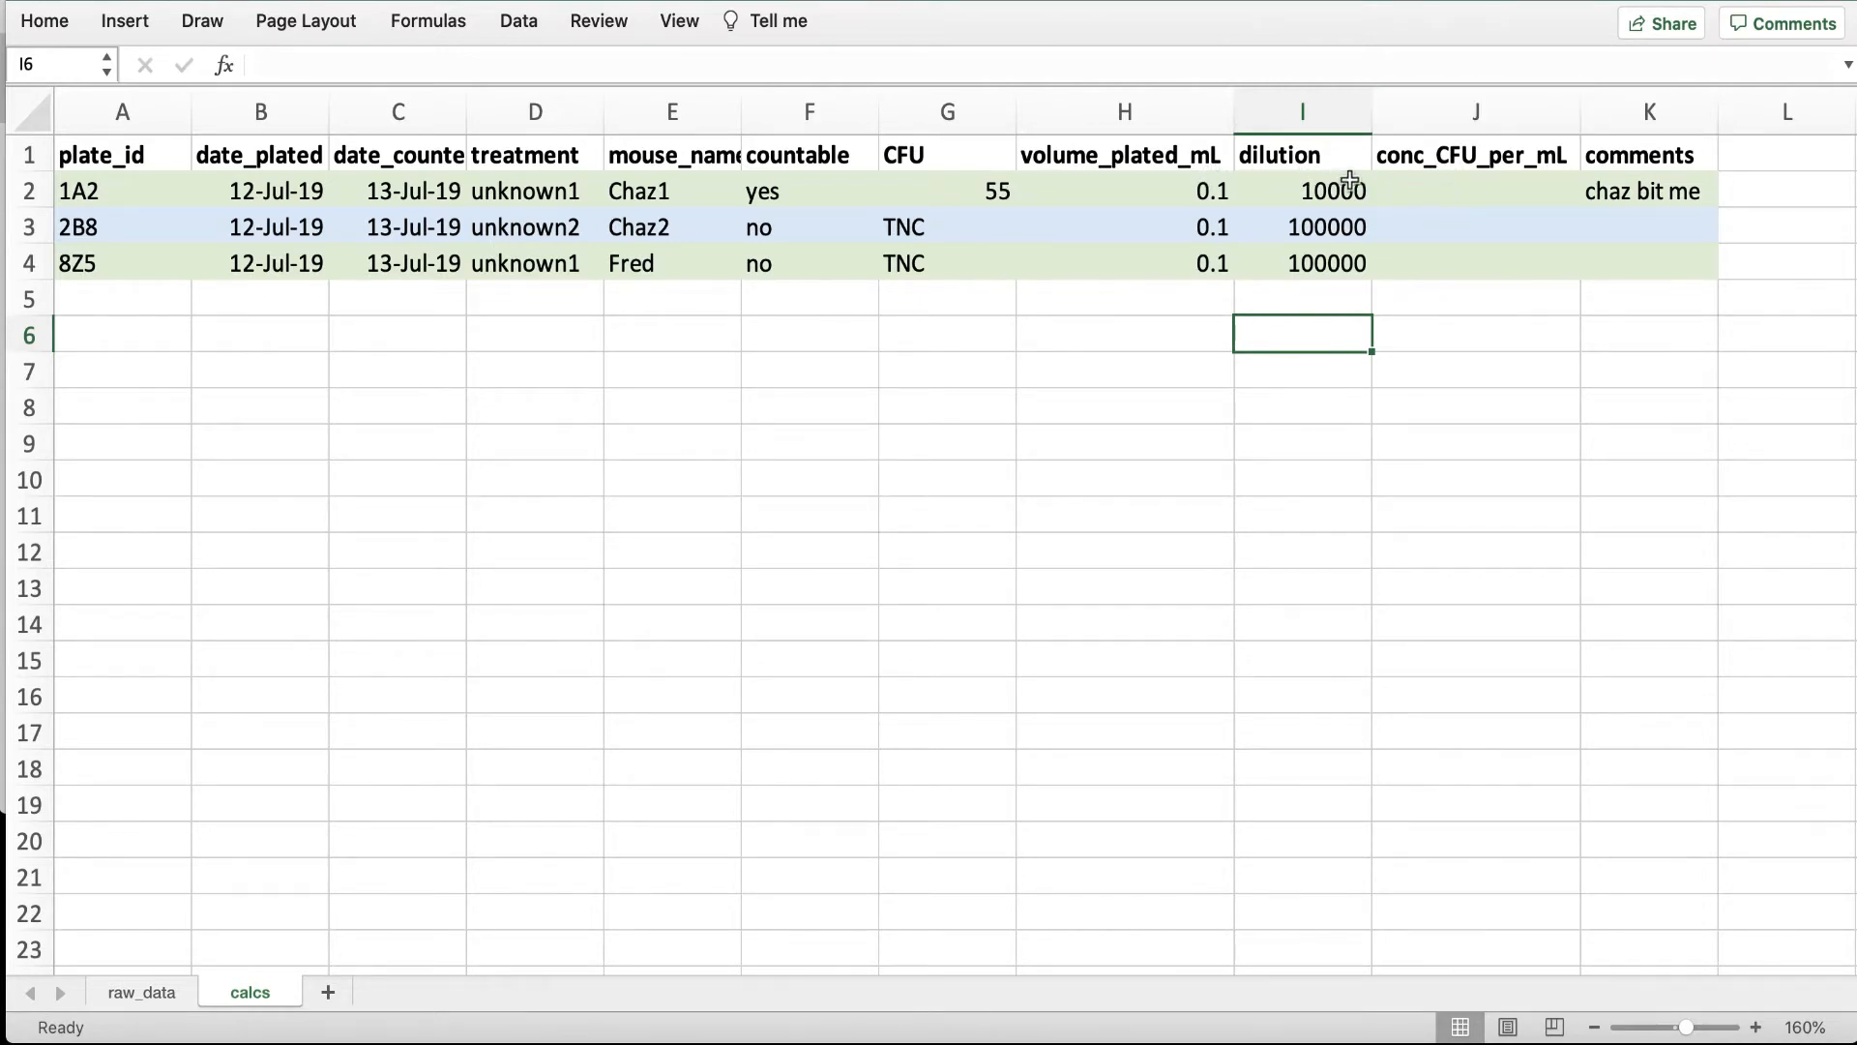
Insert a column before dilution, give it the header Diluted_cfu_per_mL and fit its width to the header.
{"action": "right_click", "coordinate": [1230, 116]}
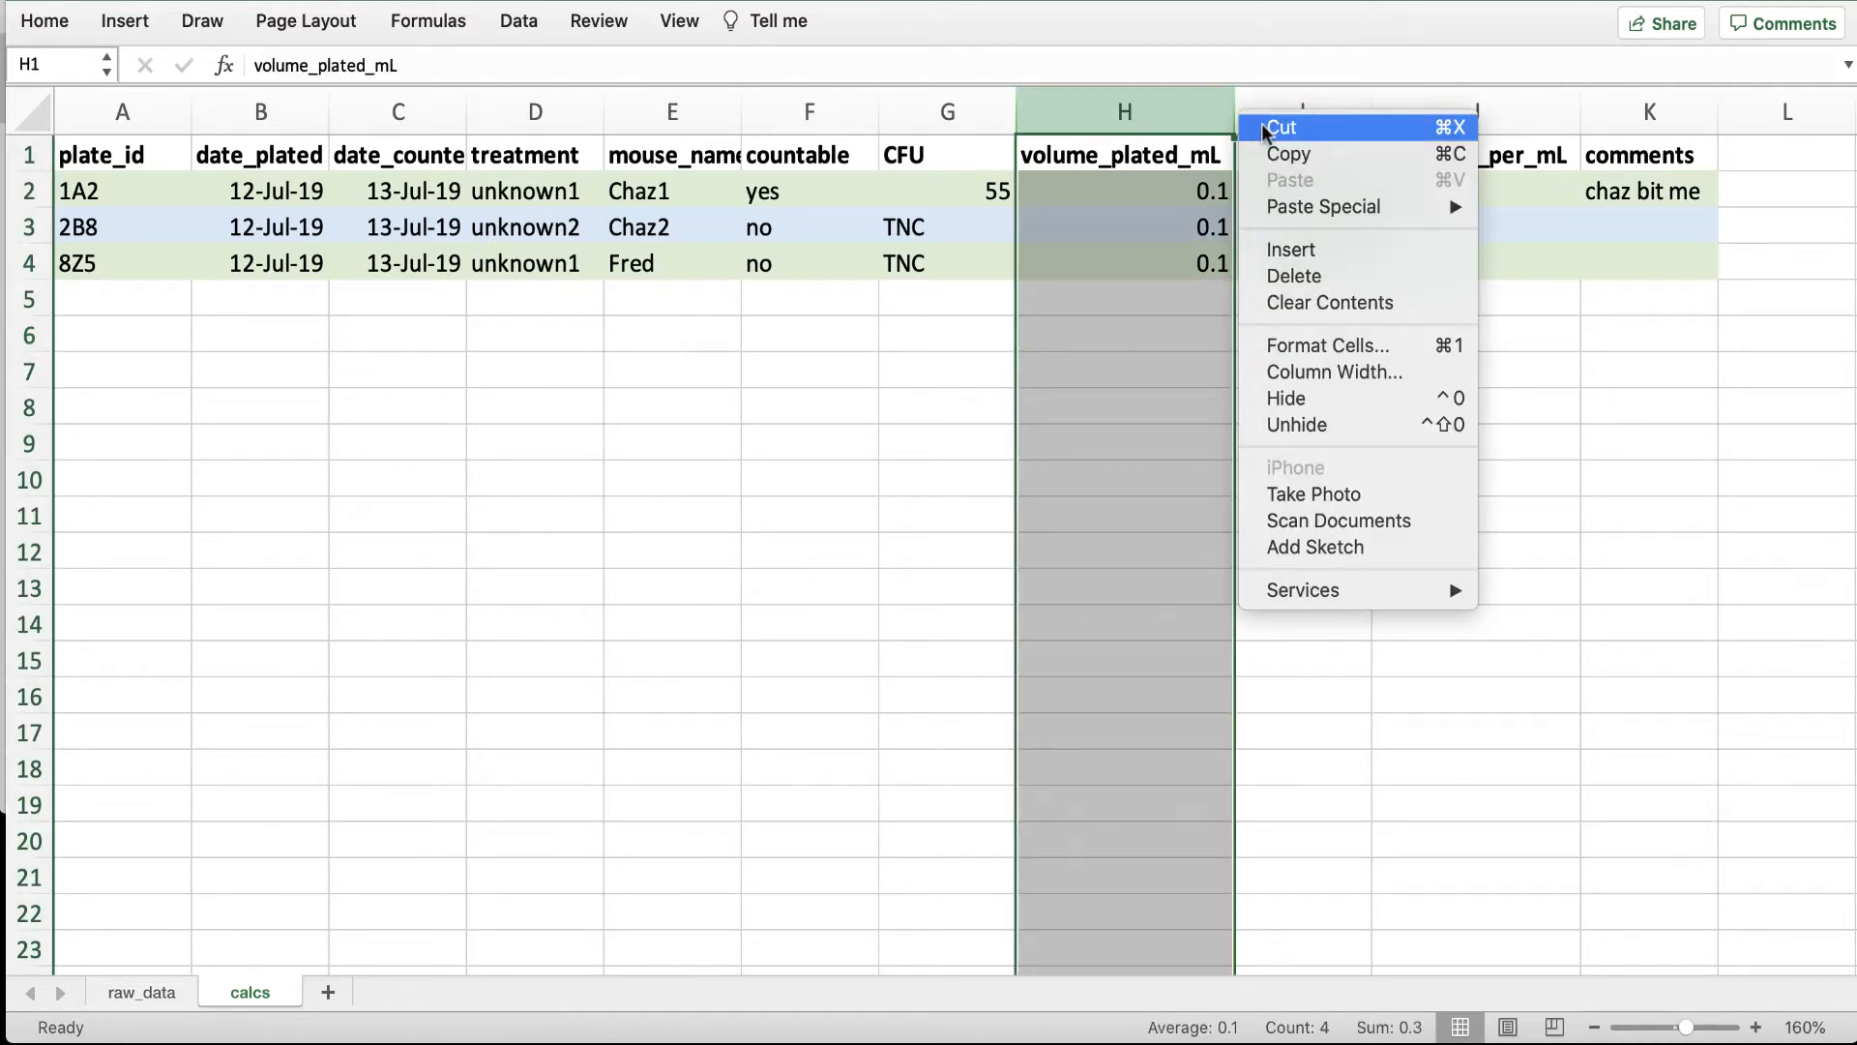
{"action": "right_click", "coordinate": [1306, 113]}
{"action": "left_click", "coordinate": [1352, 243]}
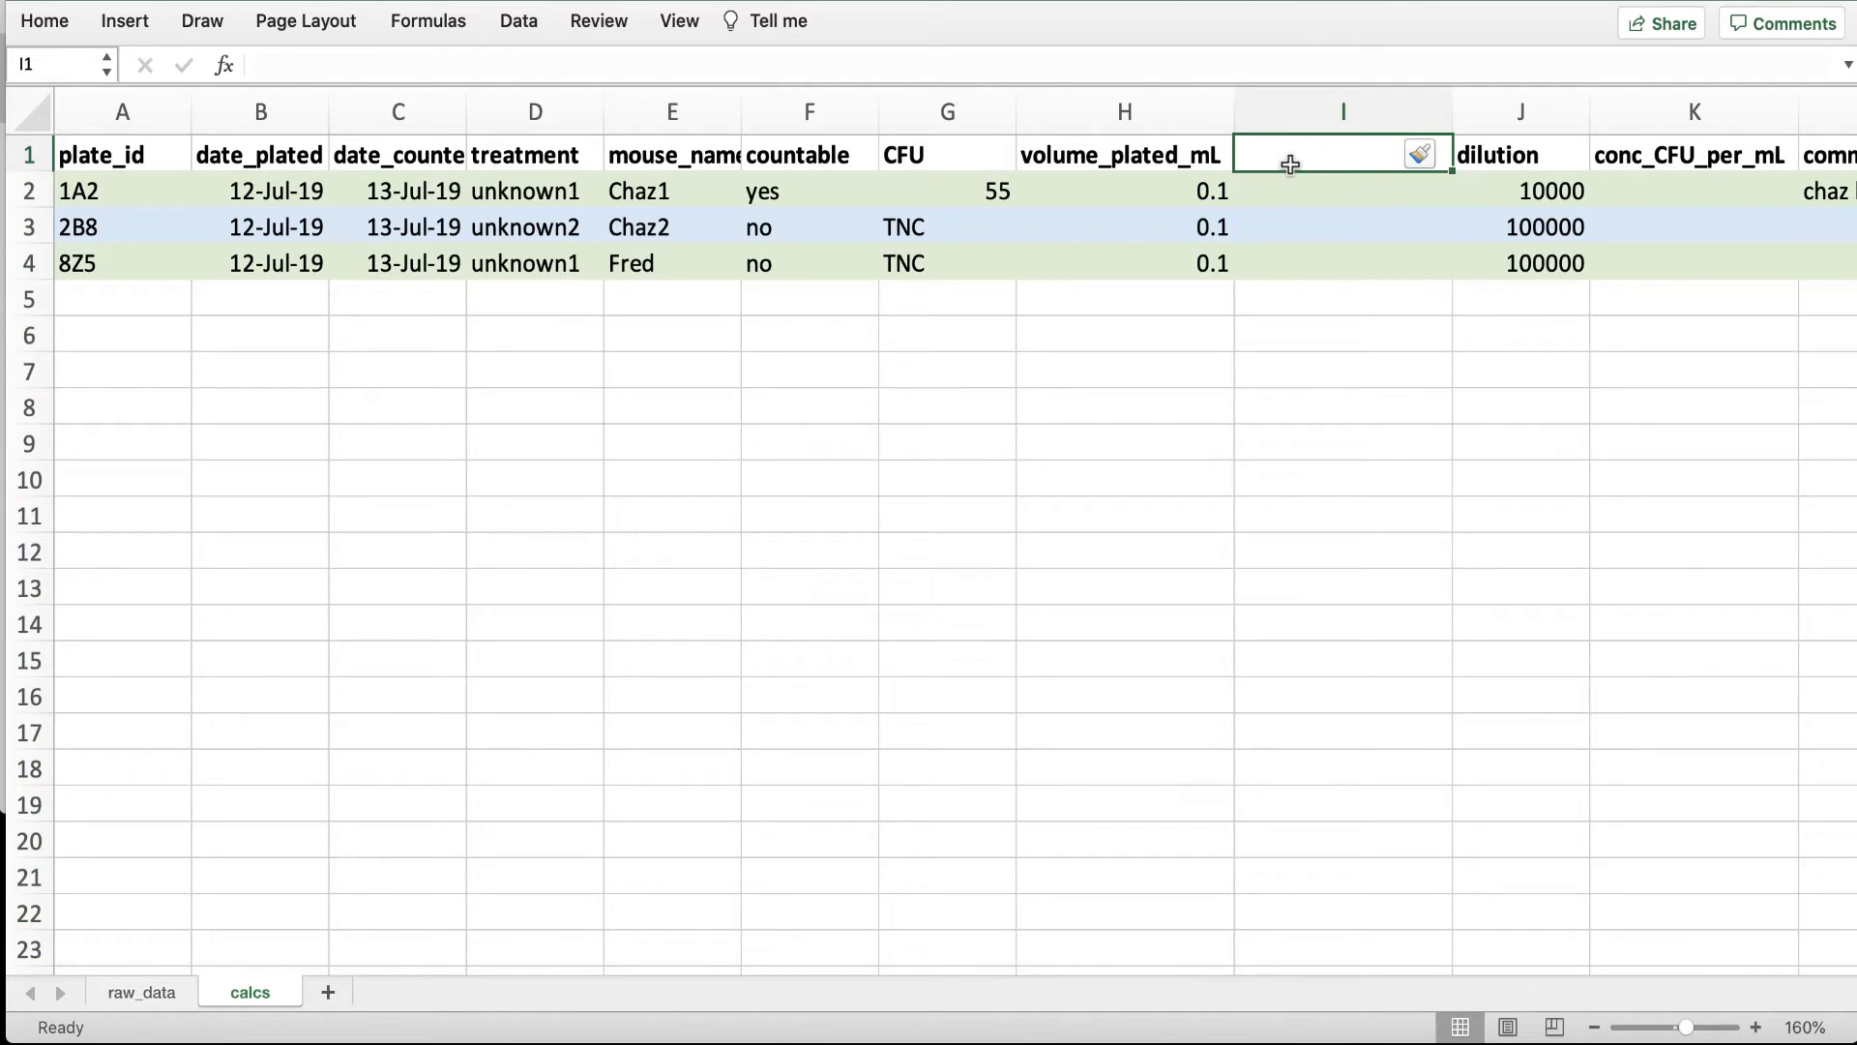
{"action": "type", "text": "D"}
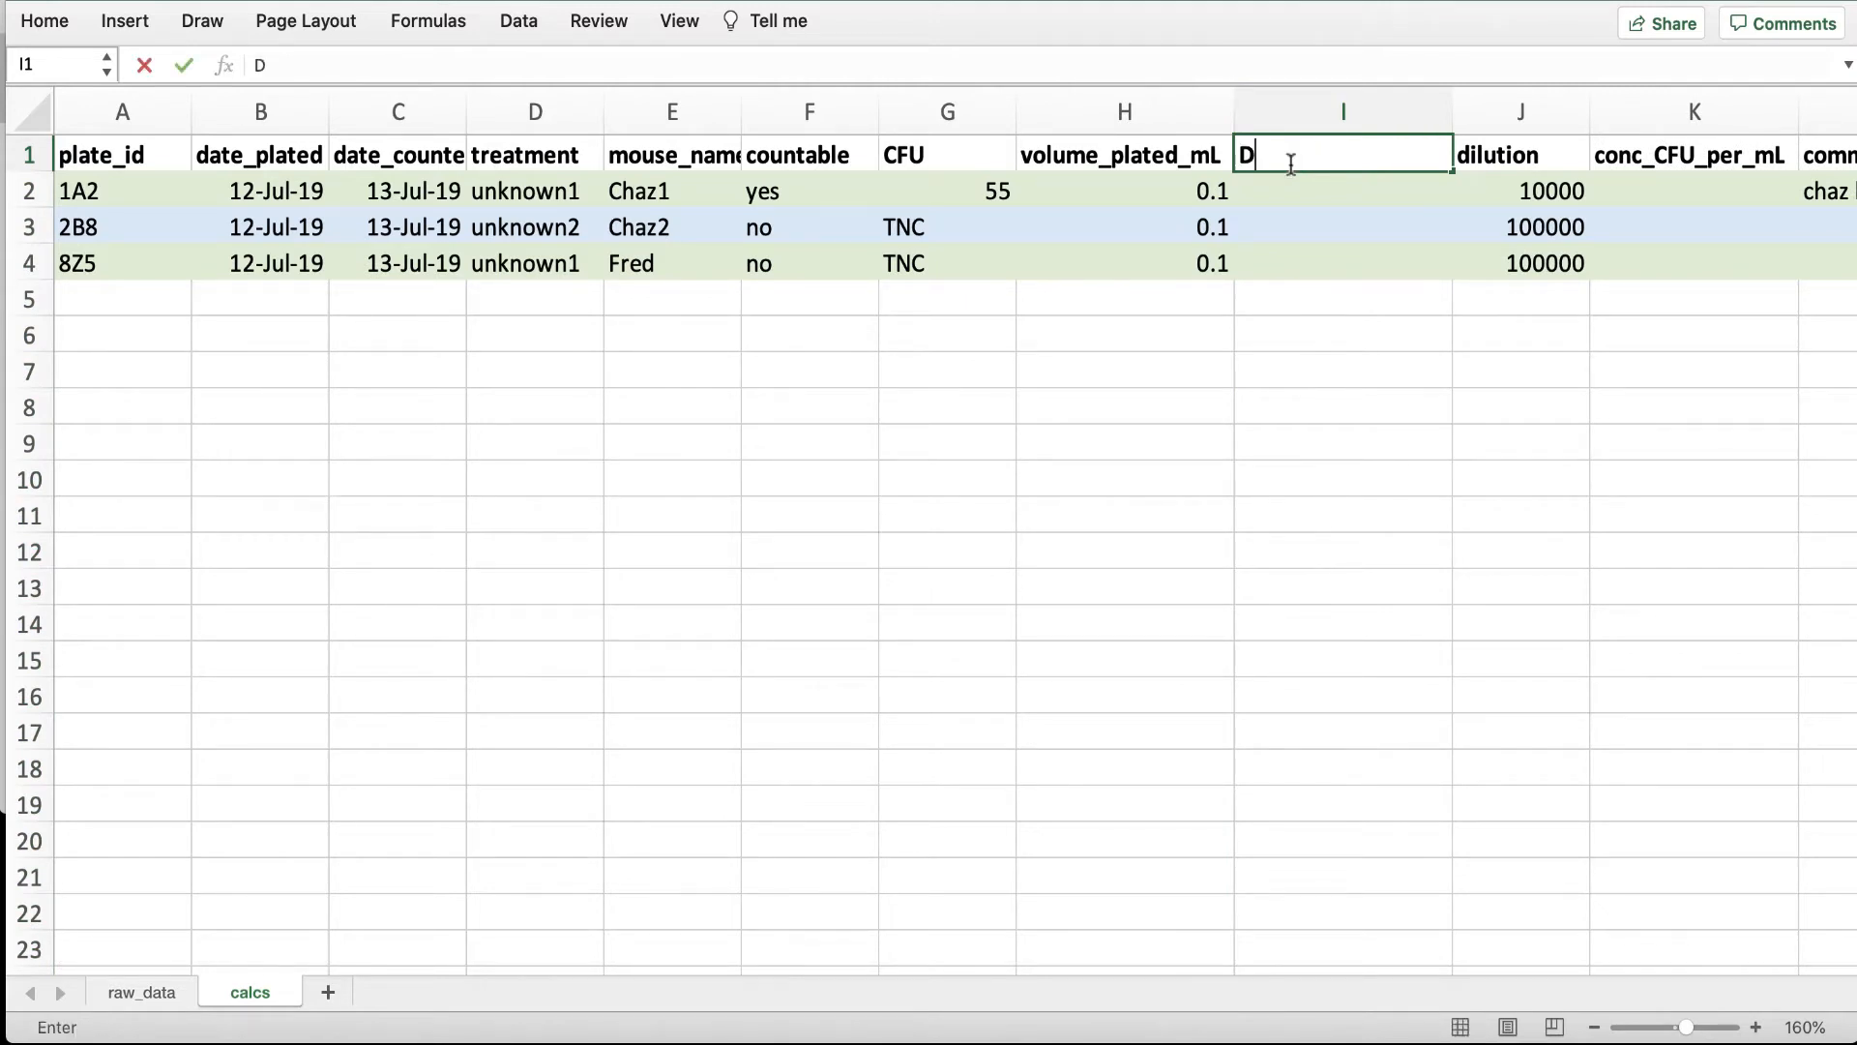
{"action": "type", "text": "iluted_cfu_per"}
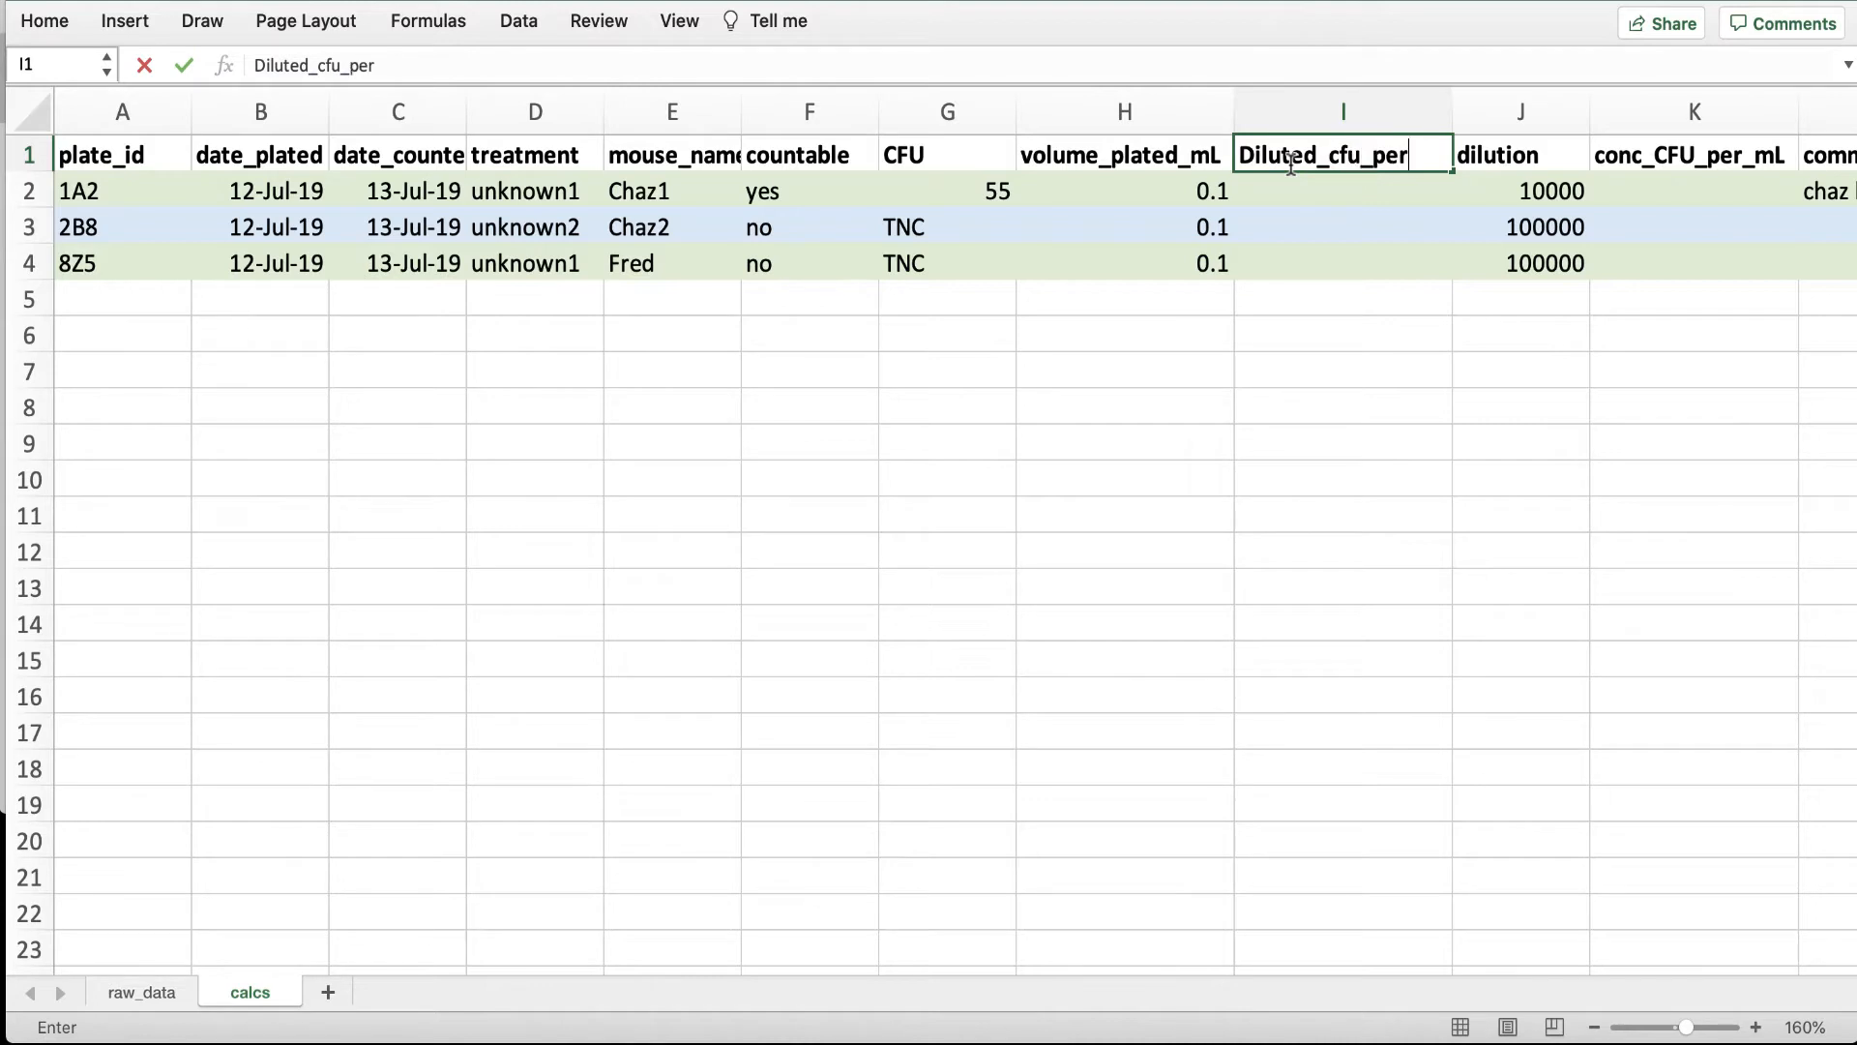
{"action": "type", "text": "_mL"}
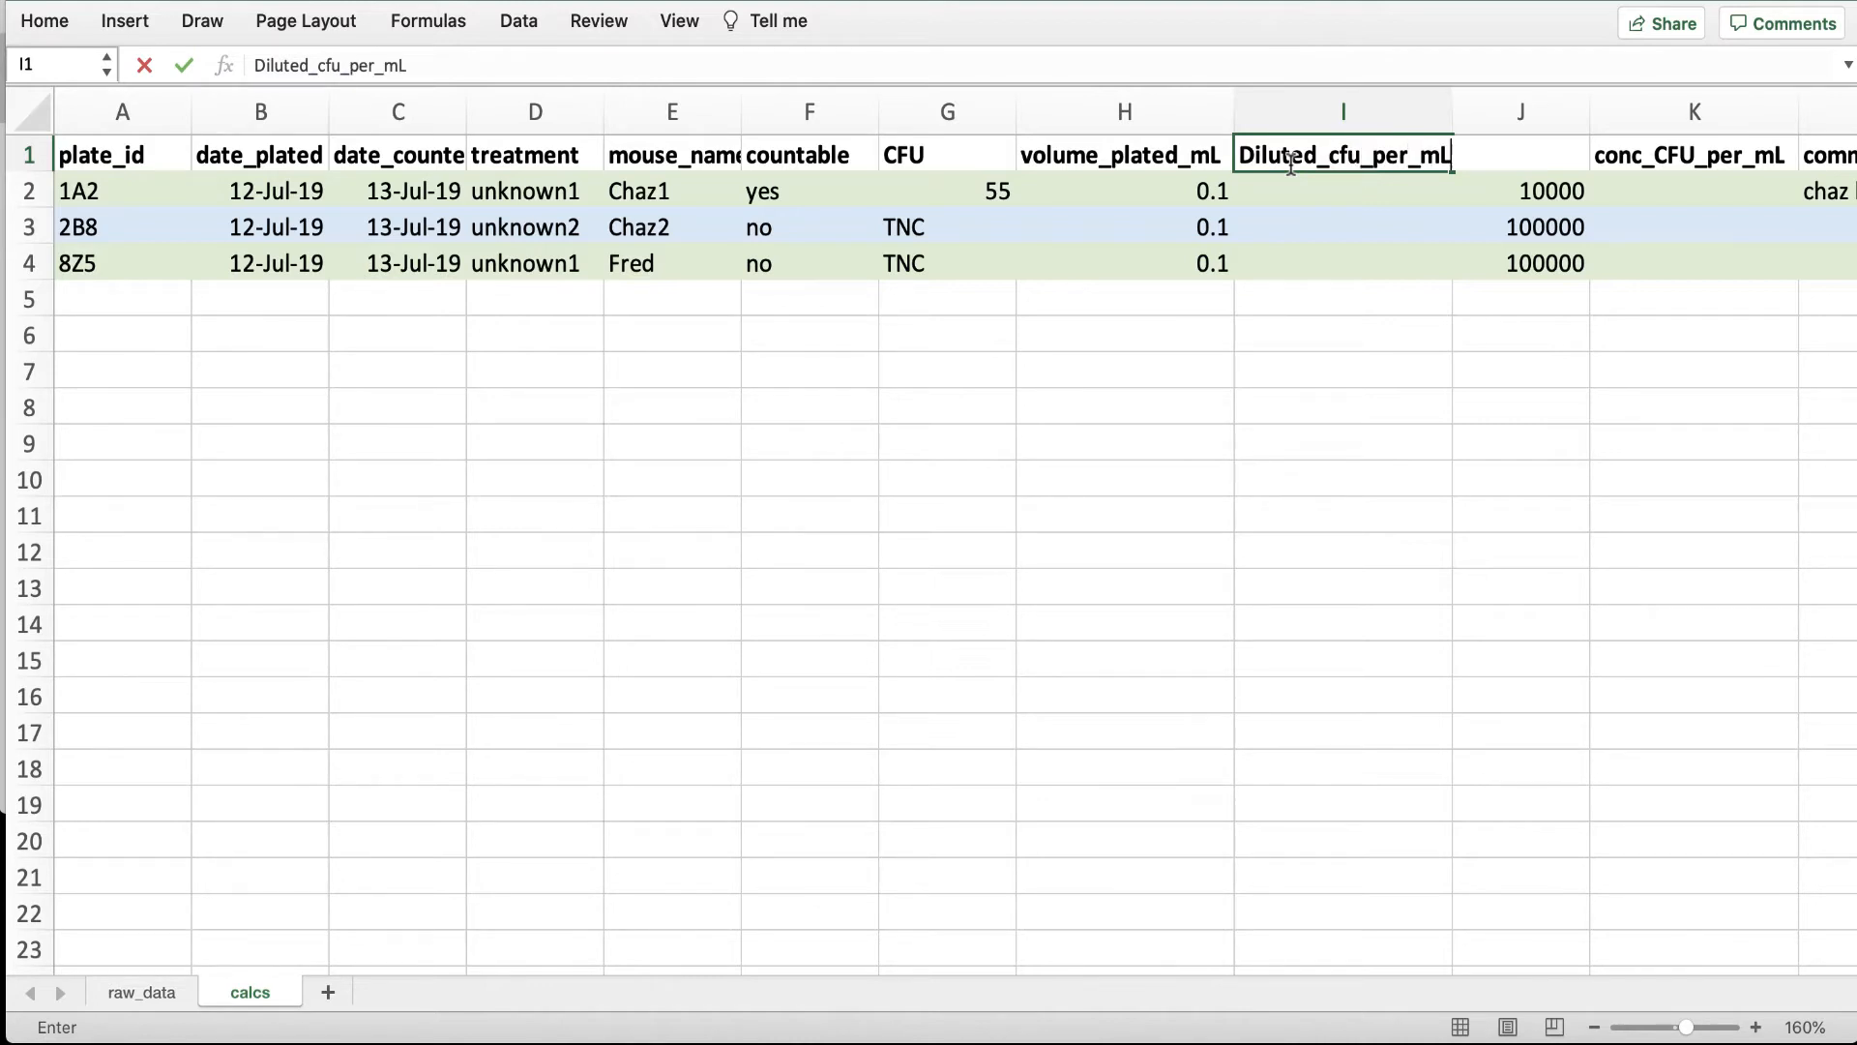
{"action": "left_click", "coordinate": [1458, 112]}
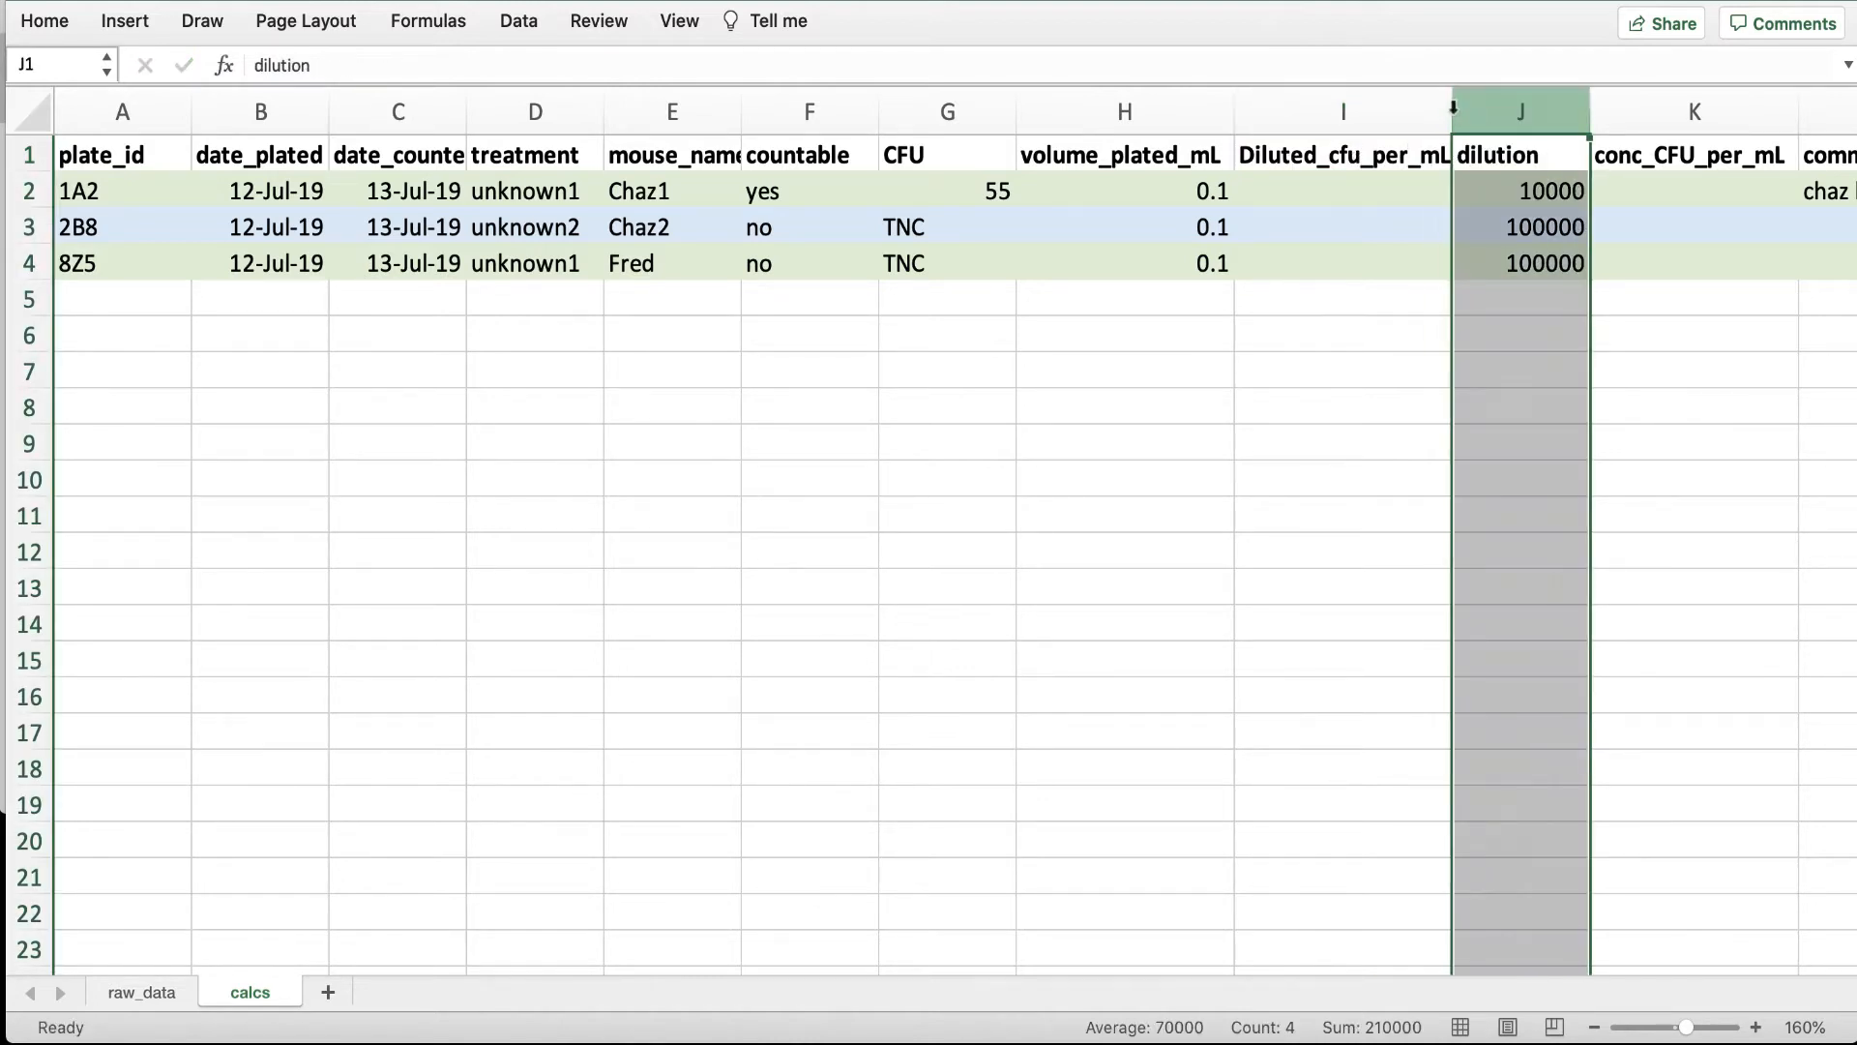
{"action": "double_click", "coordinate": [1453, 112]}
{"action": "left_click", "coordinate": [1377, 349]}
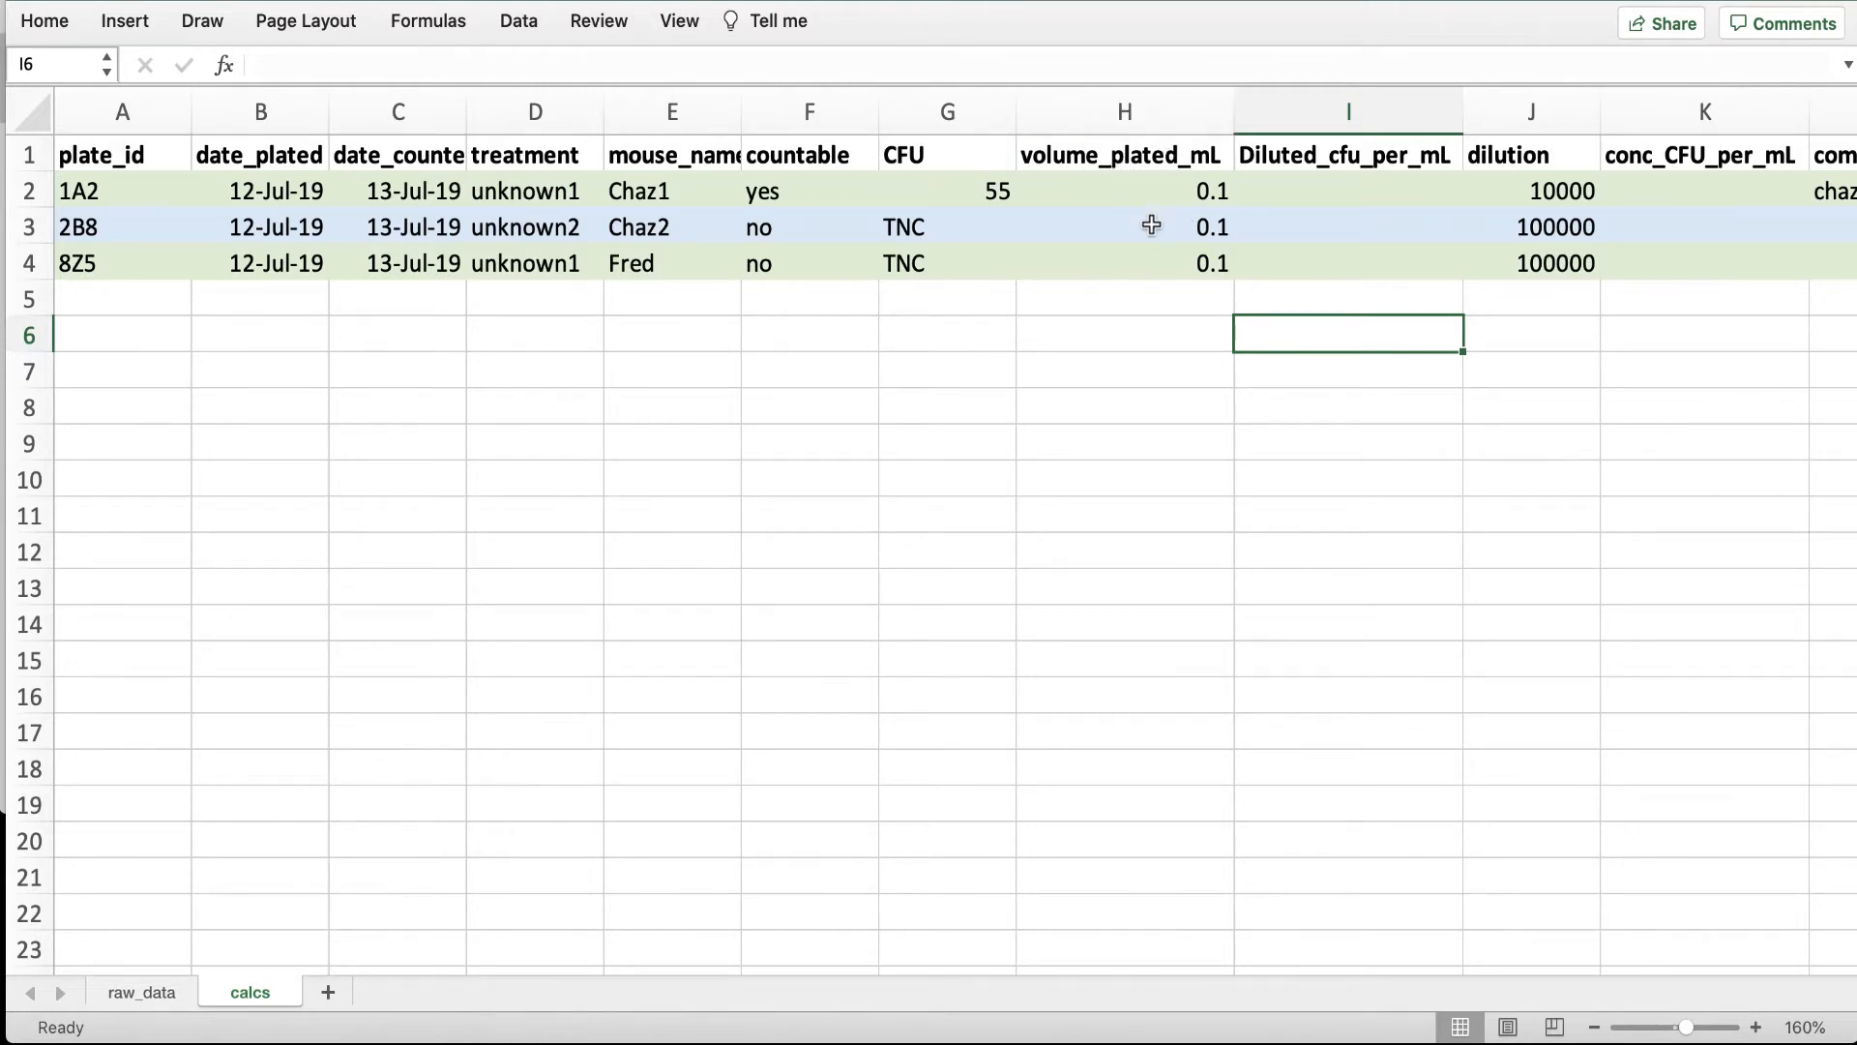
Format the whole dilution column with the Scientific number format.
{"action": "left_click", "coordinate": [1535, 196]}
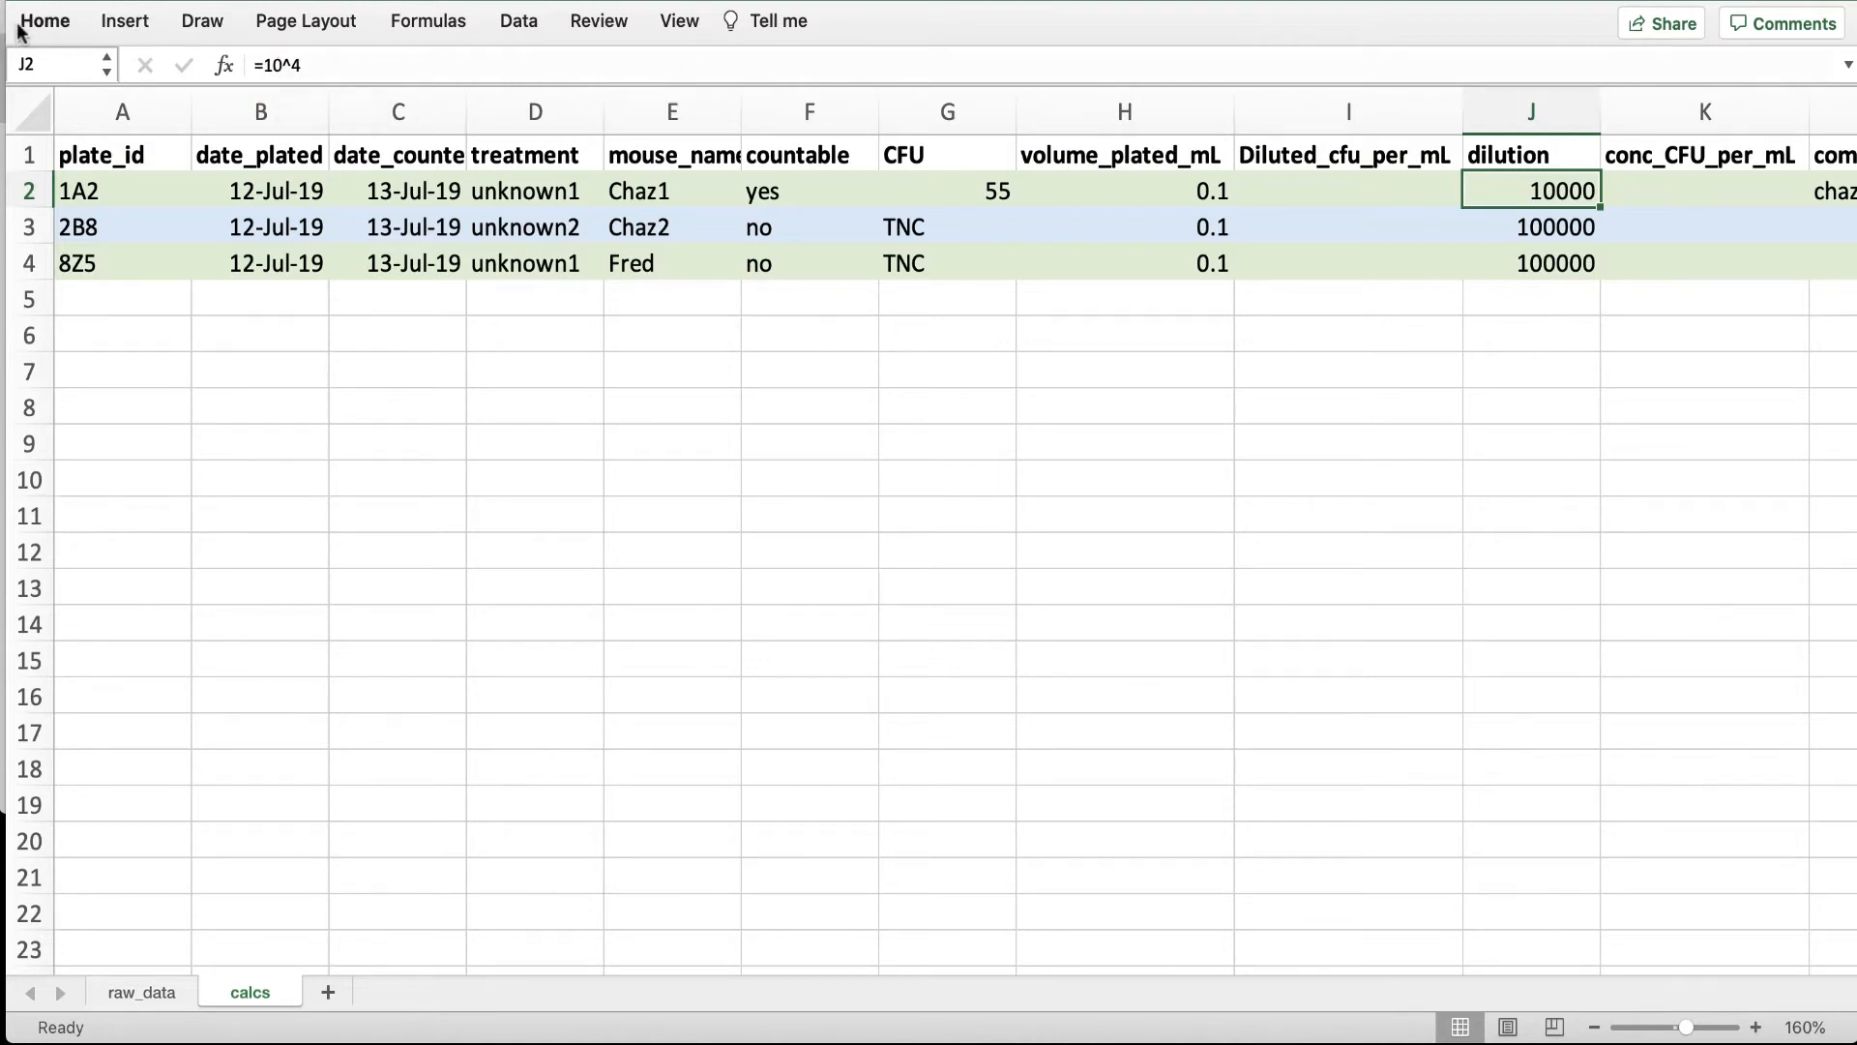
{"action": "left_click", "coordinate": [48, 23]}
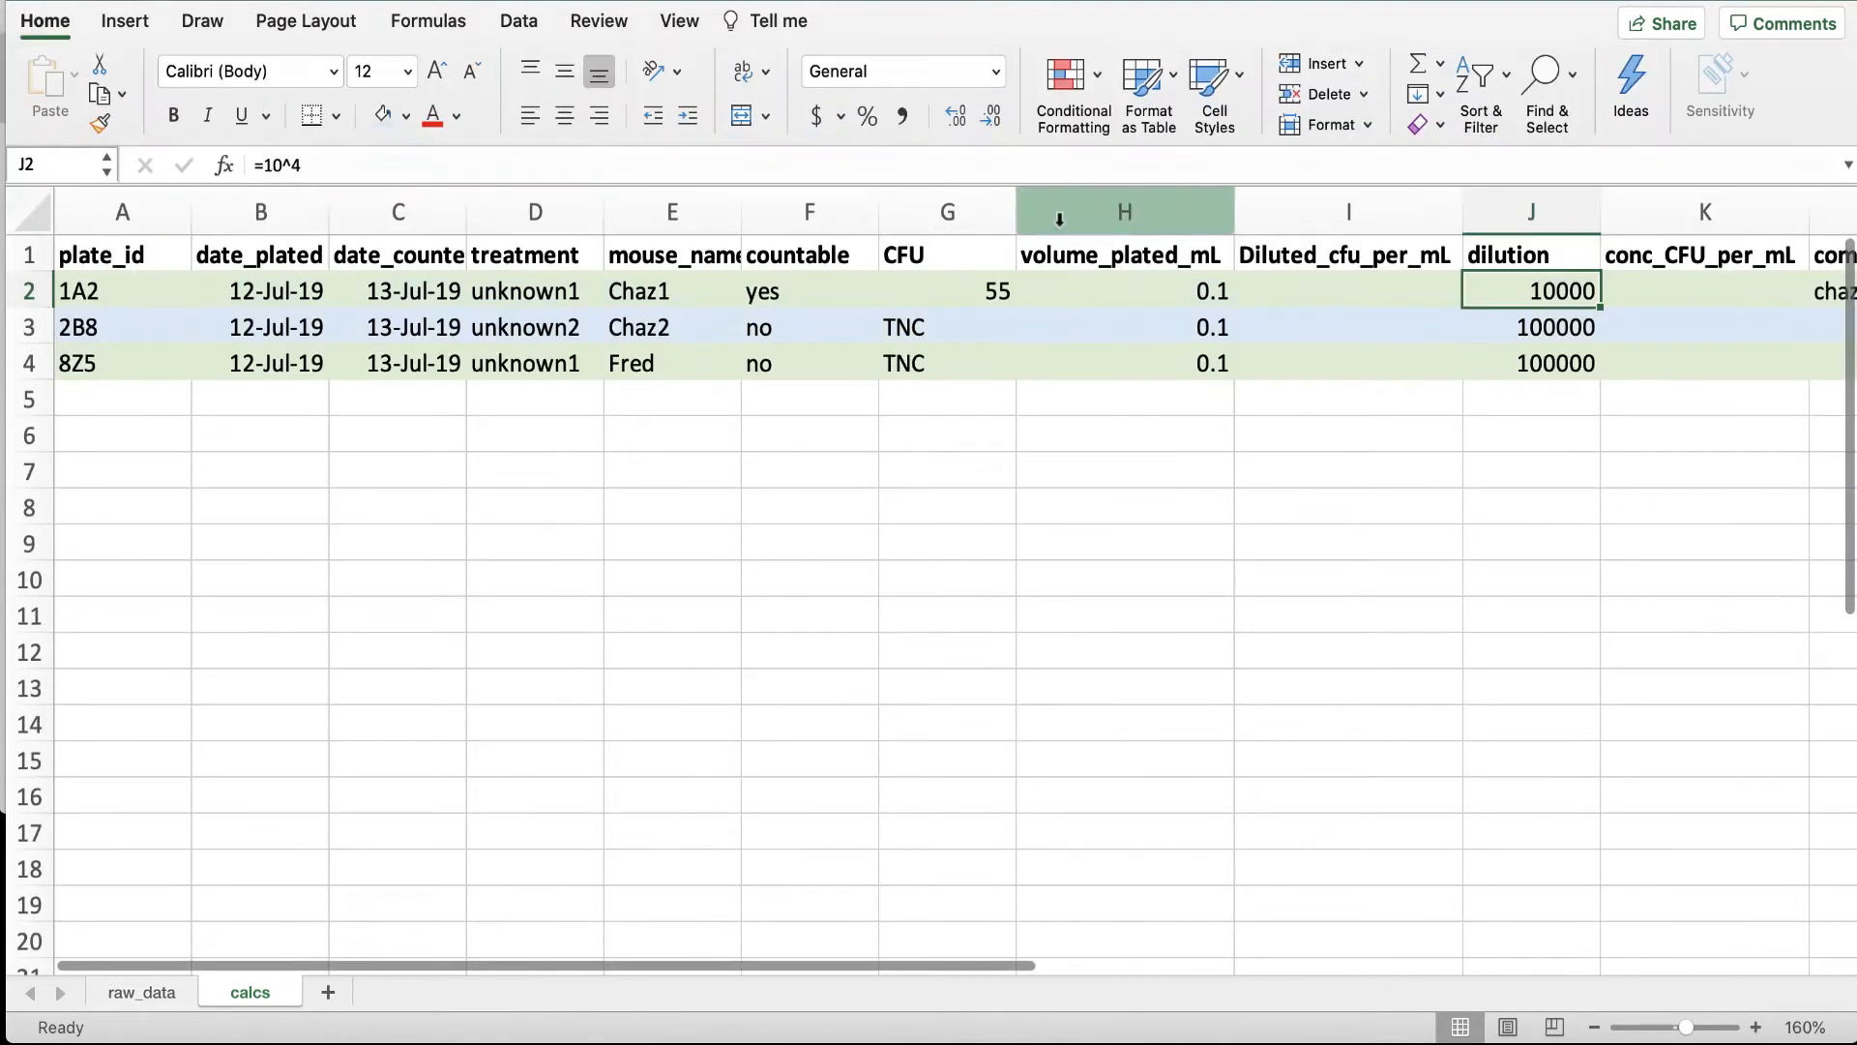
{"action": "left_click", "coordinate": [1531, 212]}
{"action": "left_click", "coordinate": [996, 72]}
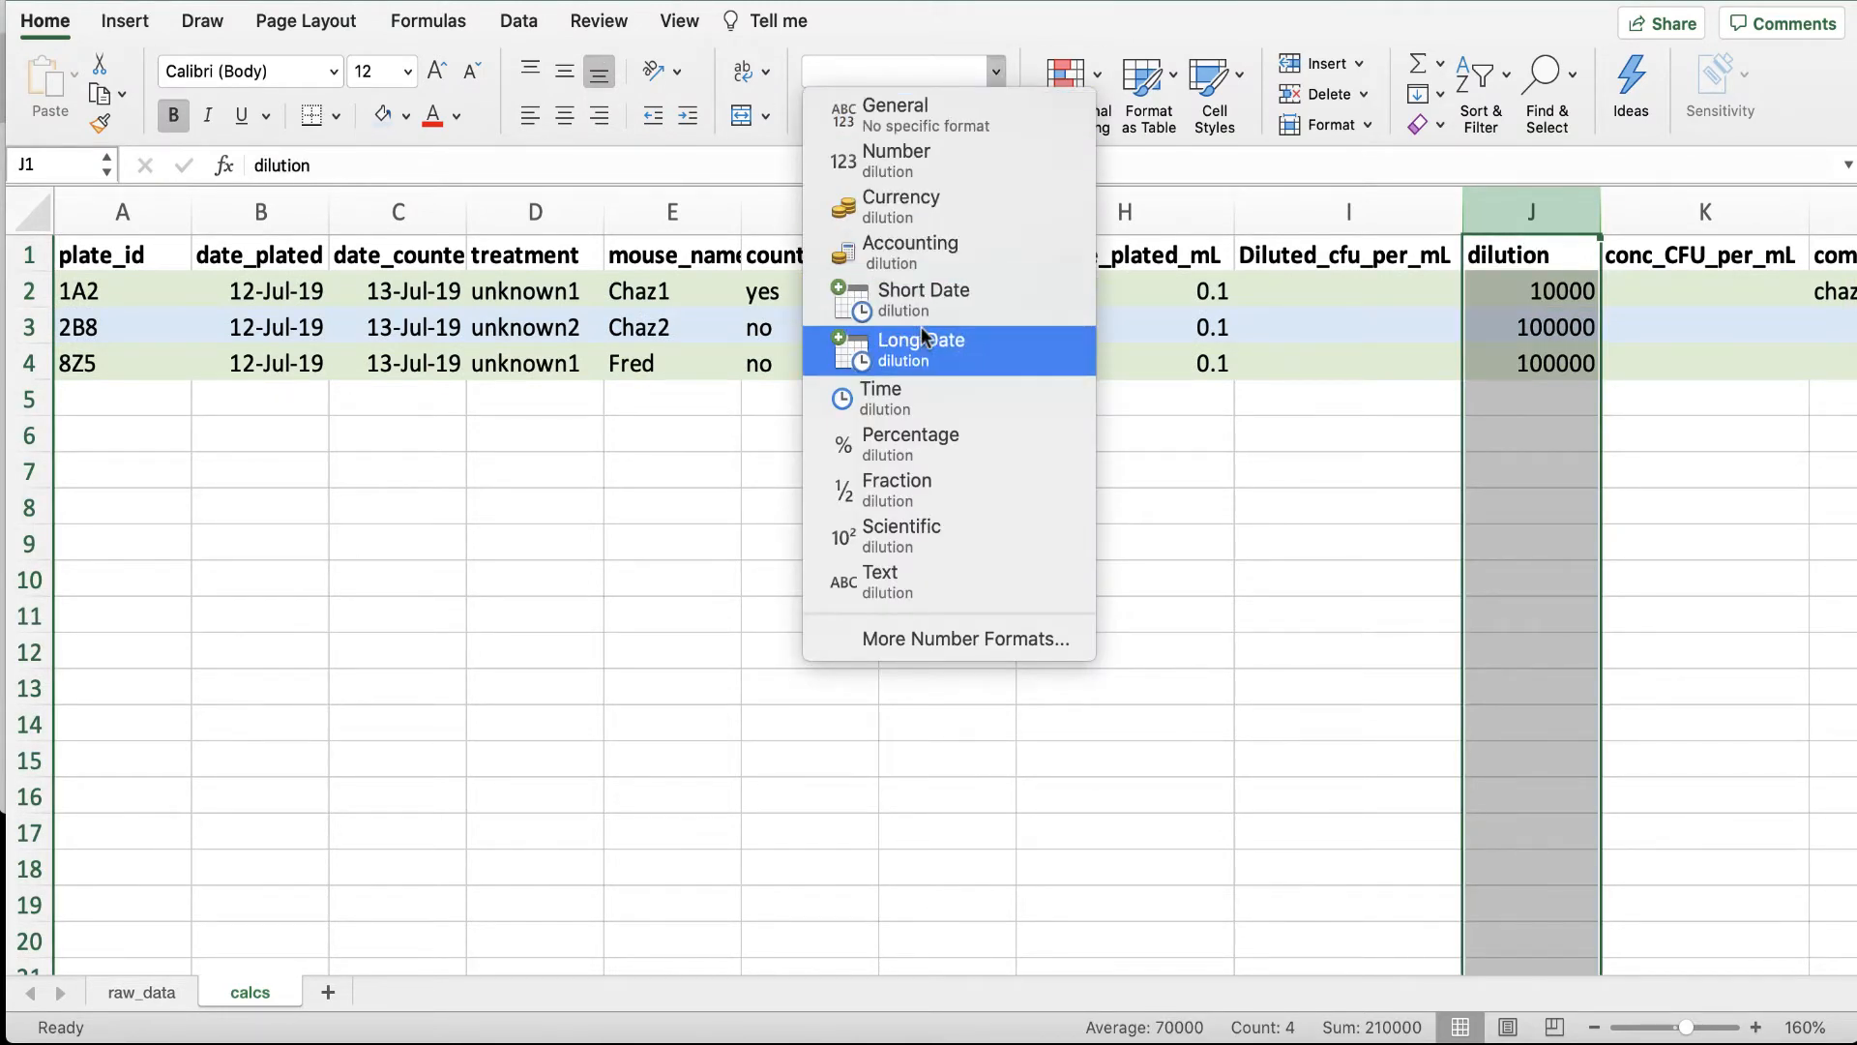
{"action": "left_click", "coordinate": [914, 545]}
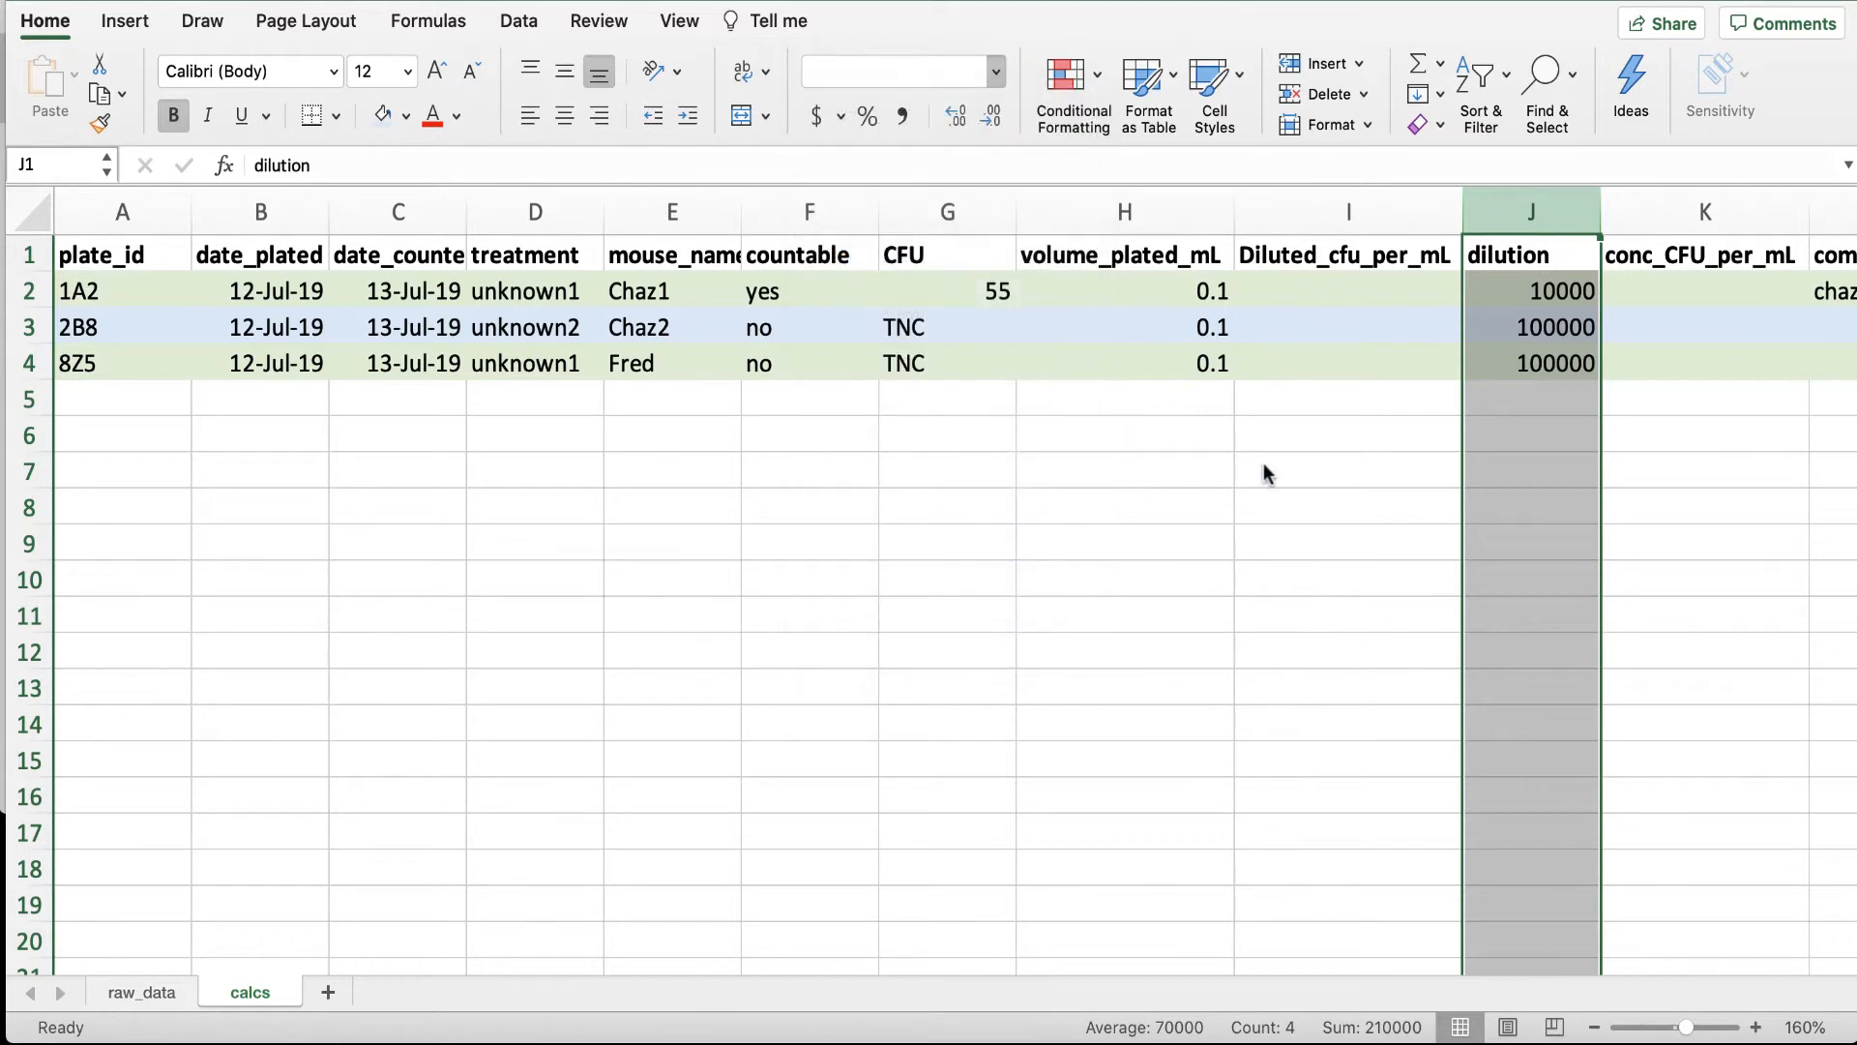
{"action": "left_click", "coordinate": [1306, 440]}
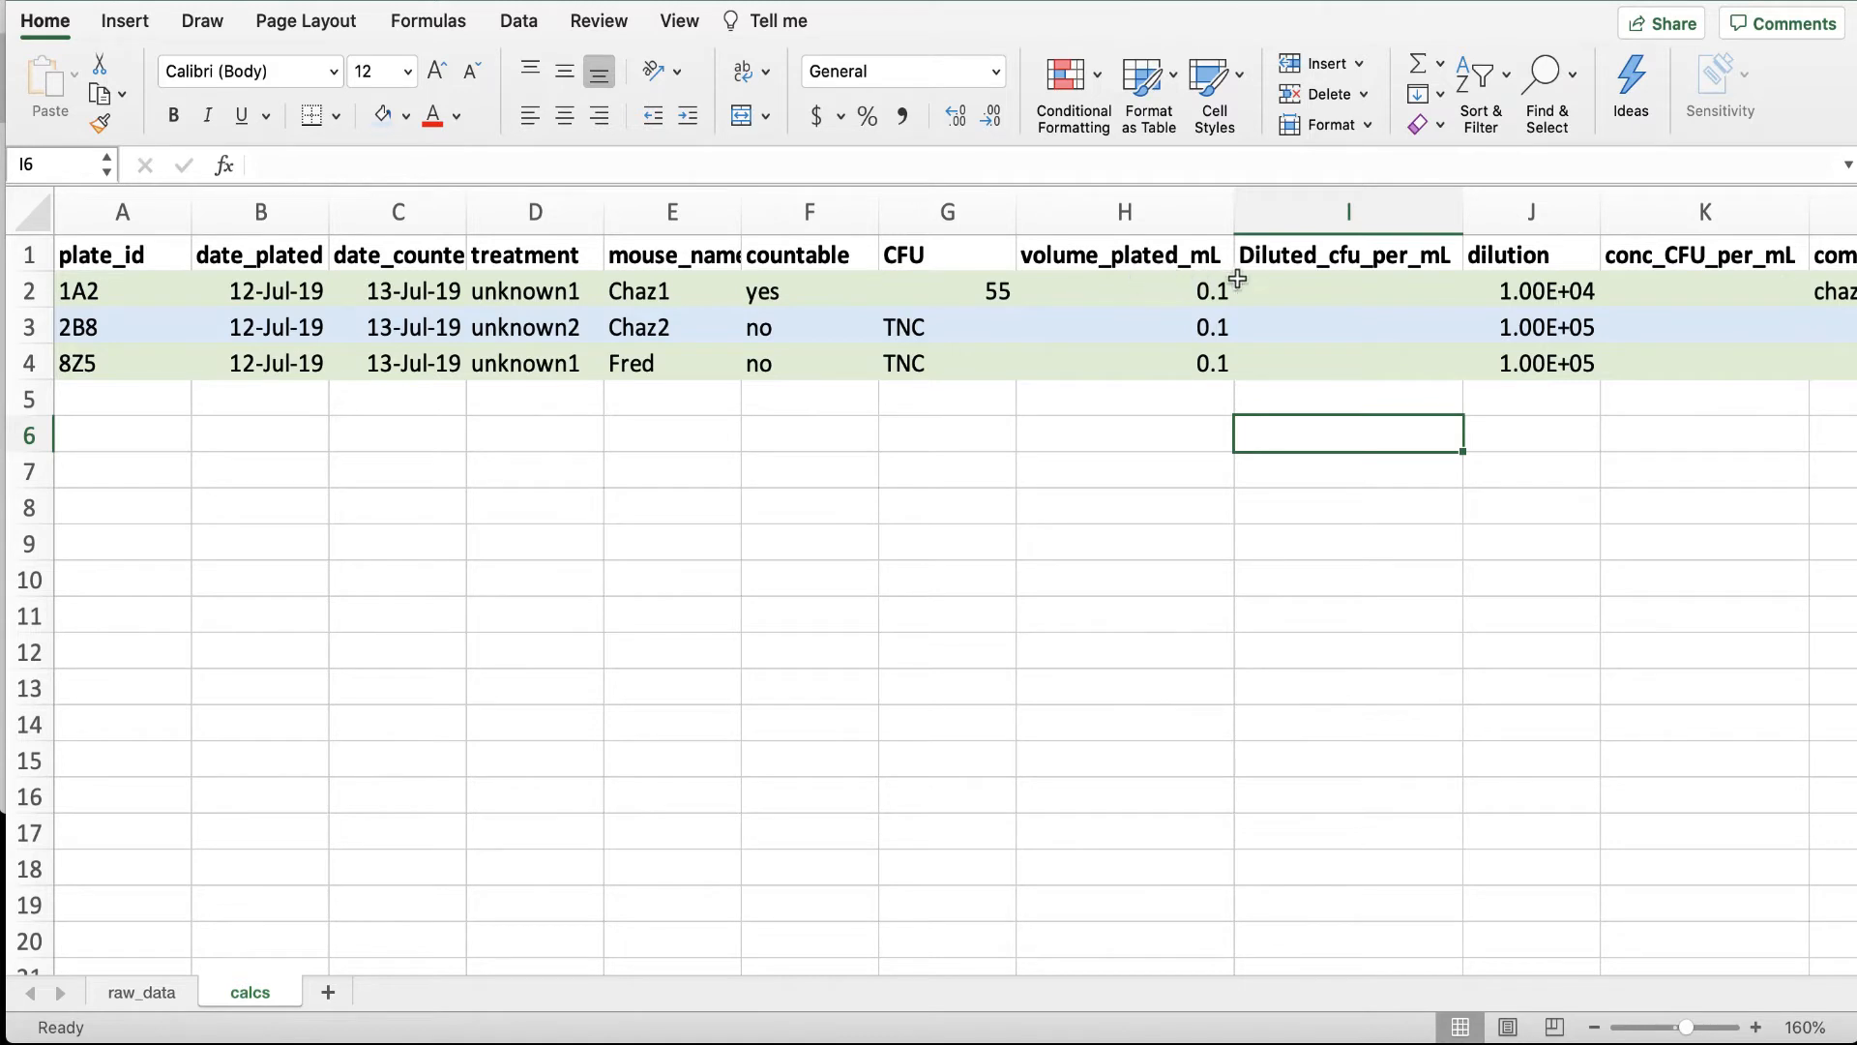
Calculate the diluted CFU per mL of plate 1A2 in cell I2 with the formula =G2/H2.
{"action": "left_click", "coordinate": [1269, 288]}
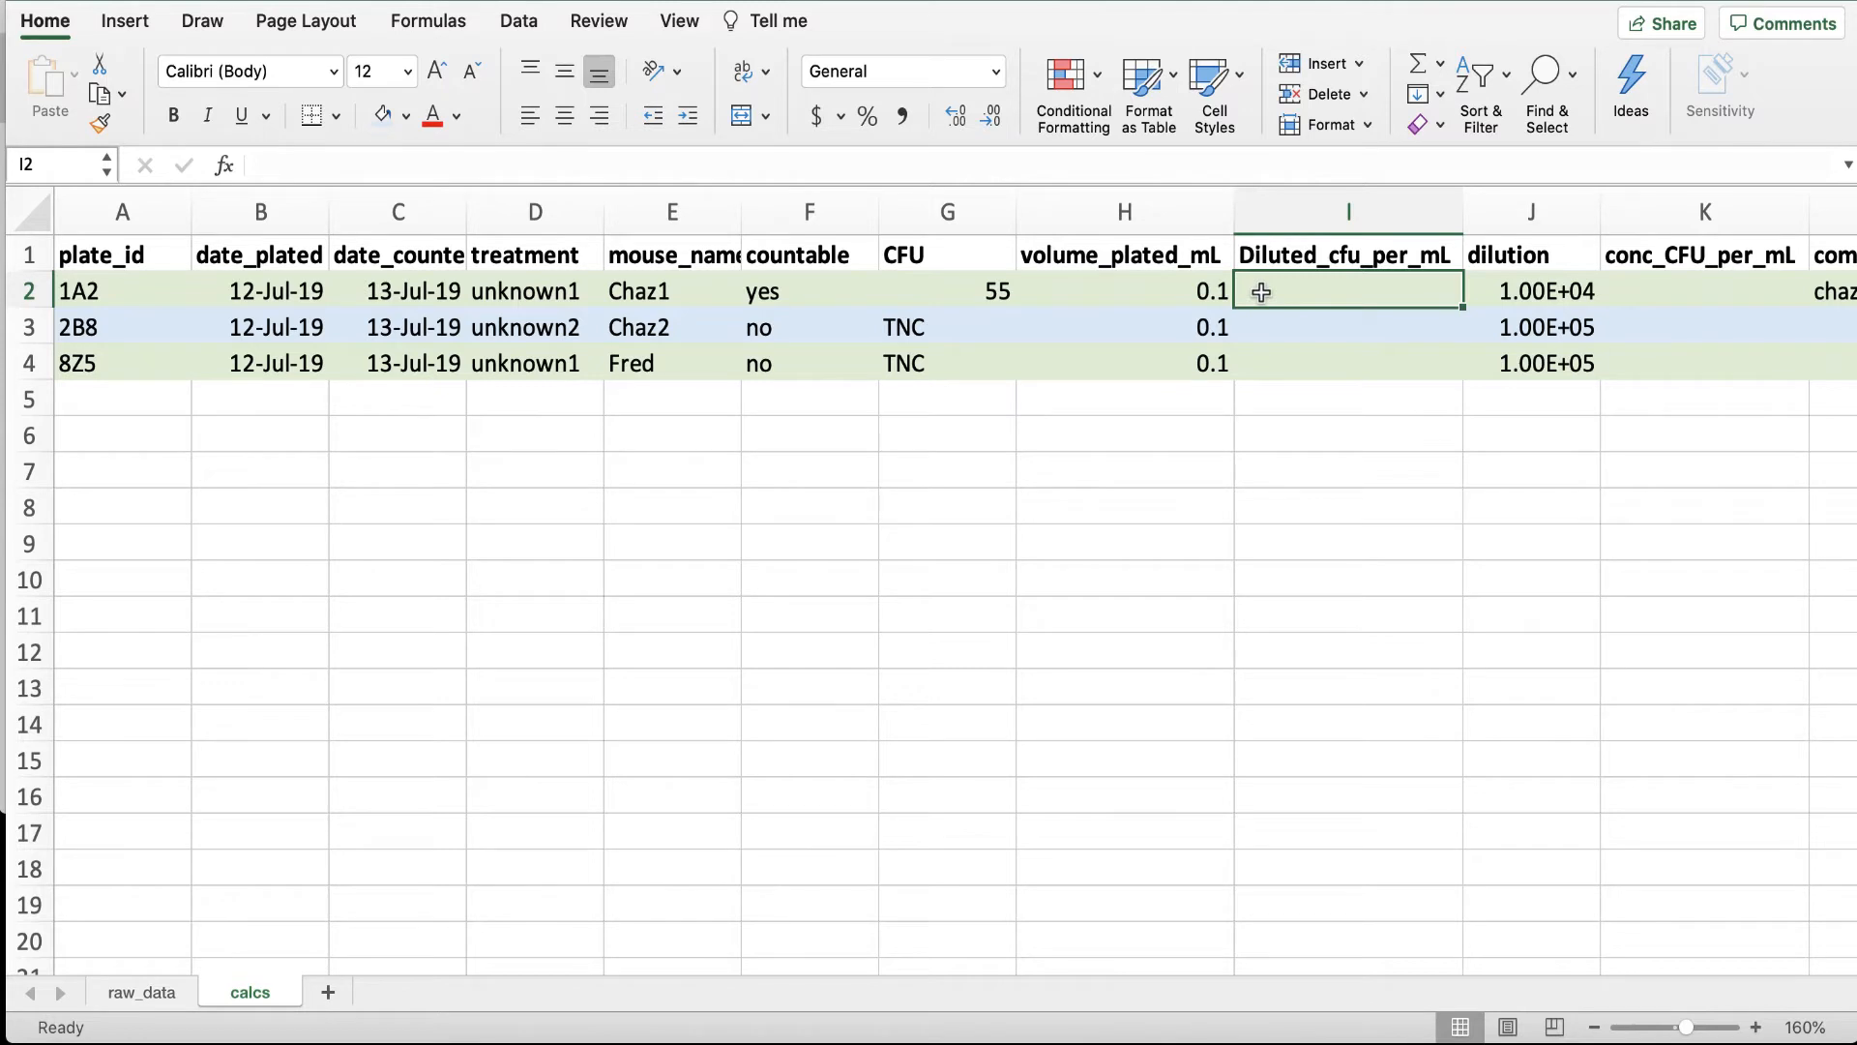
{"action": "type", "text": "="}
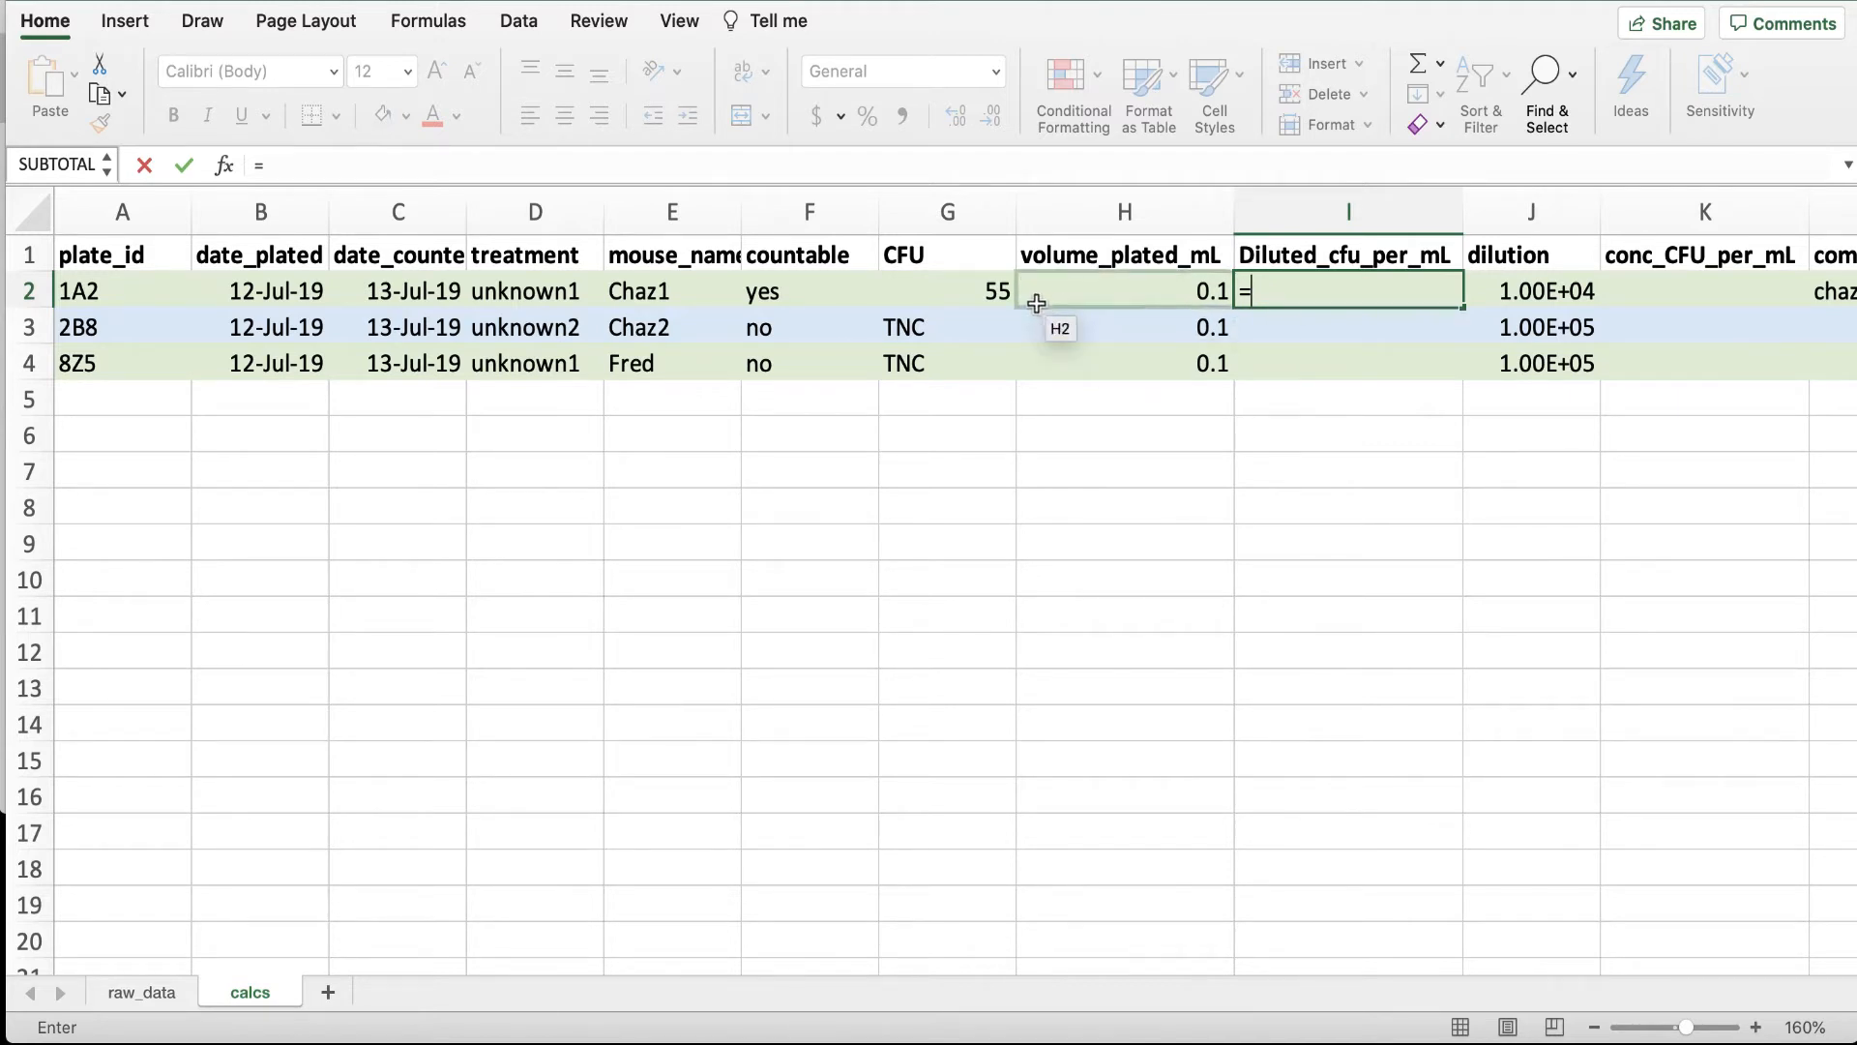
{"action": "left_click", "coordinate": [988, 293]}
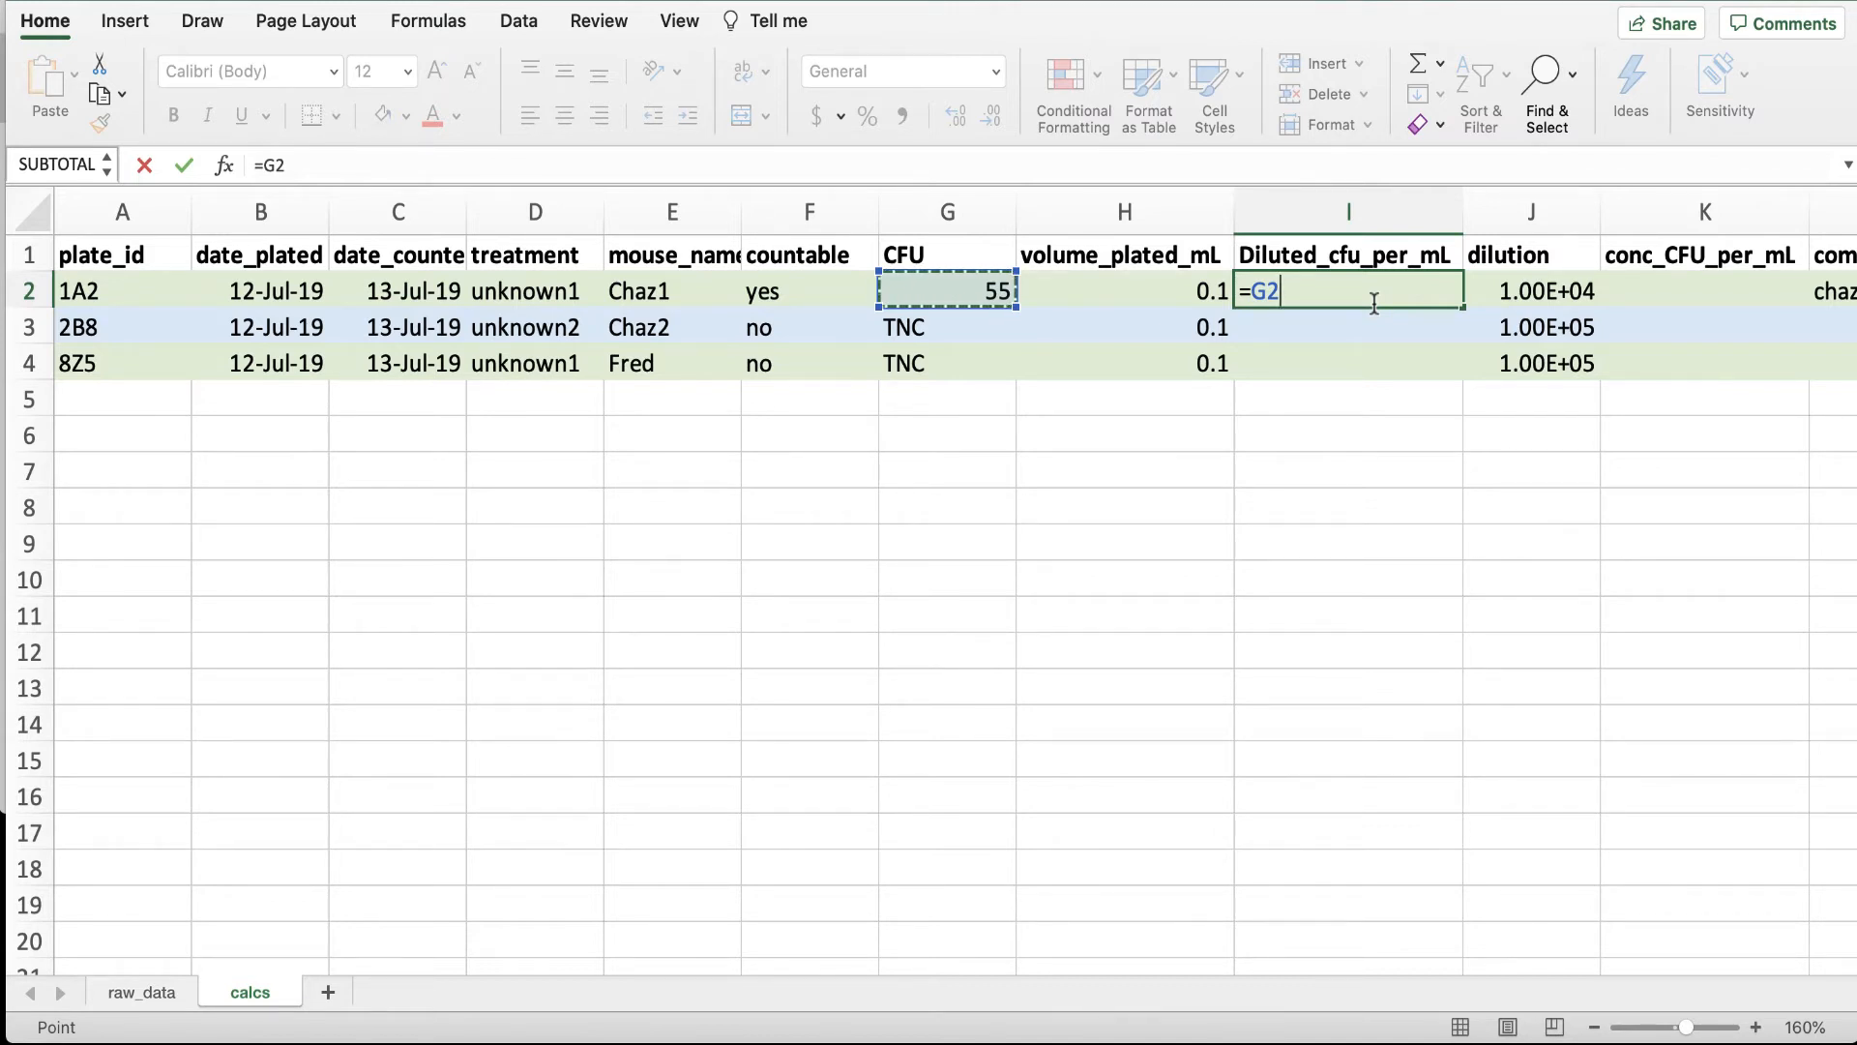
{"action": "type", "text": "/"}
{"action": "left_click", "coordinate": [1145, 290]}
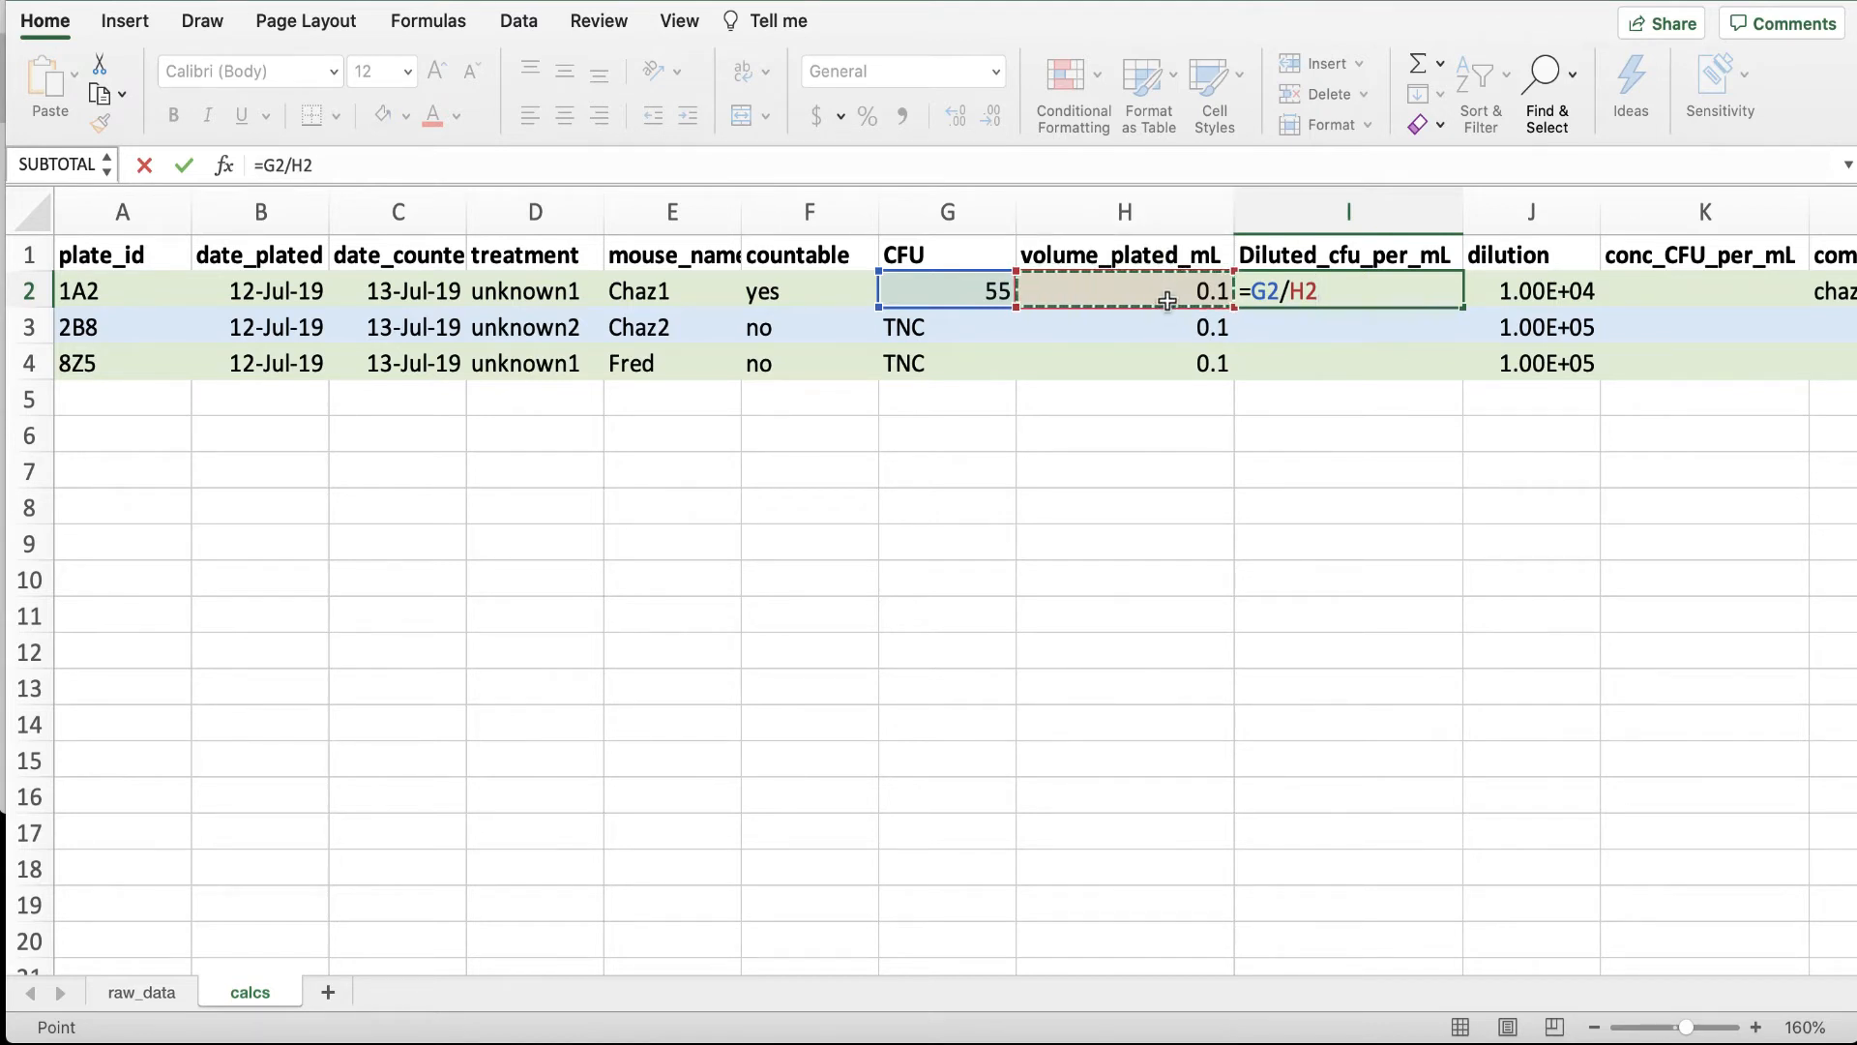
{"action": "key", "text": "Return"}
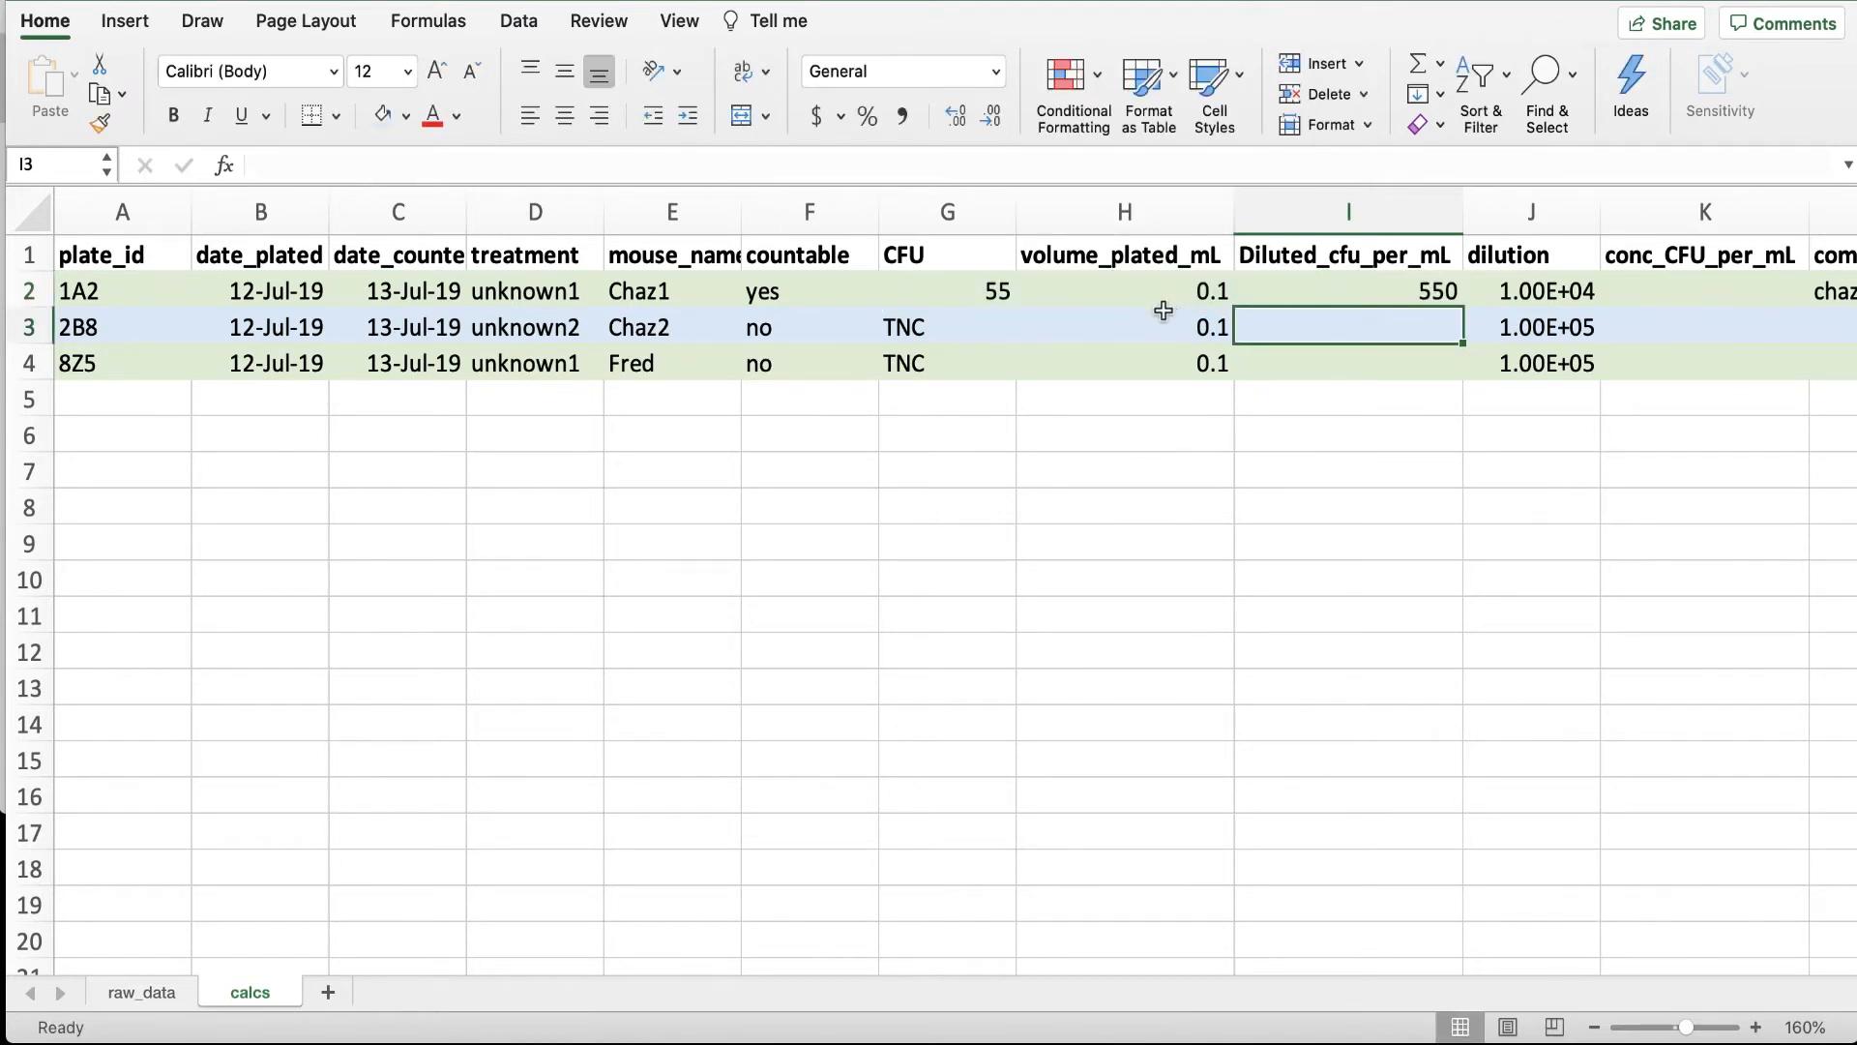
{"action": "left_click", "coordinate": [1390, 293]}
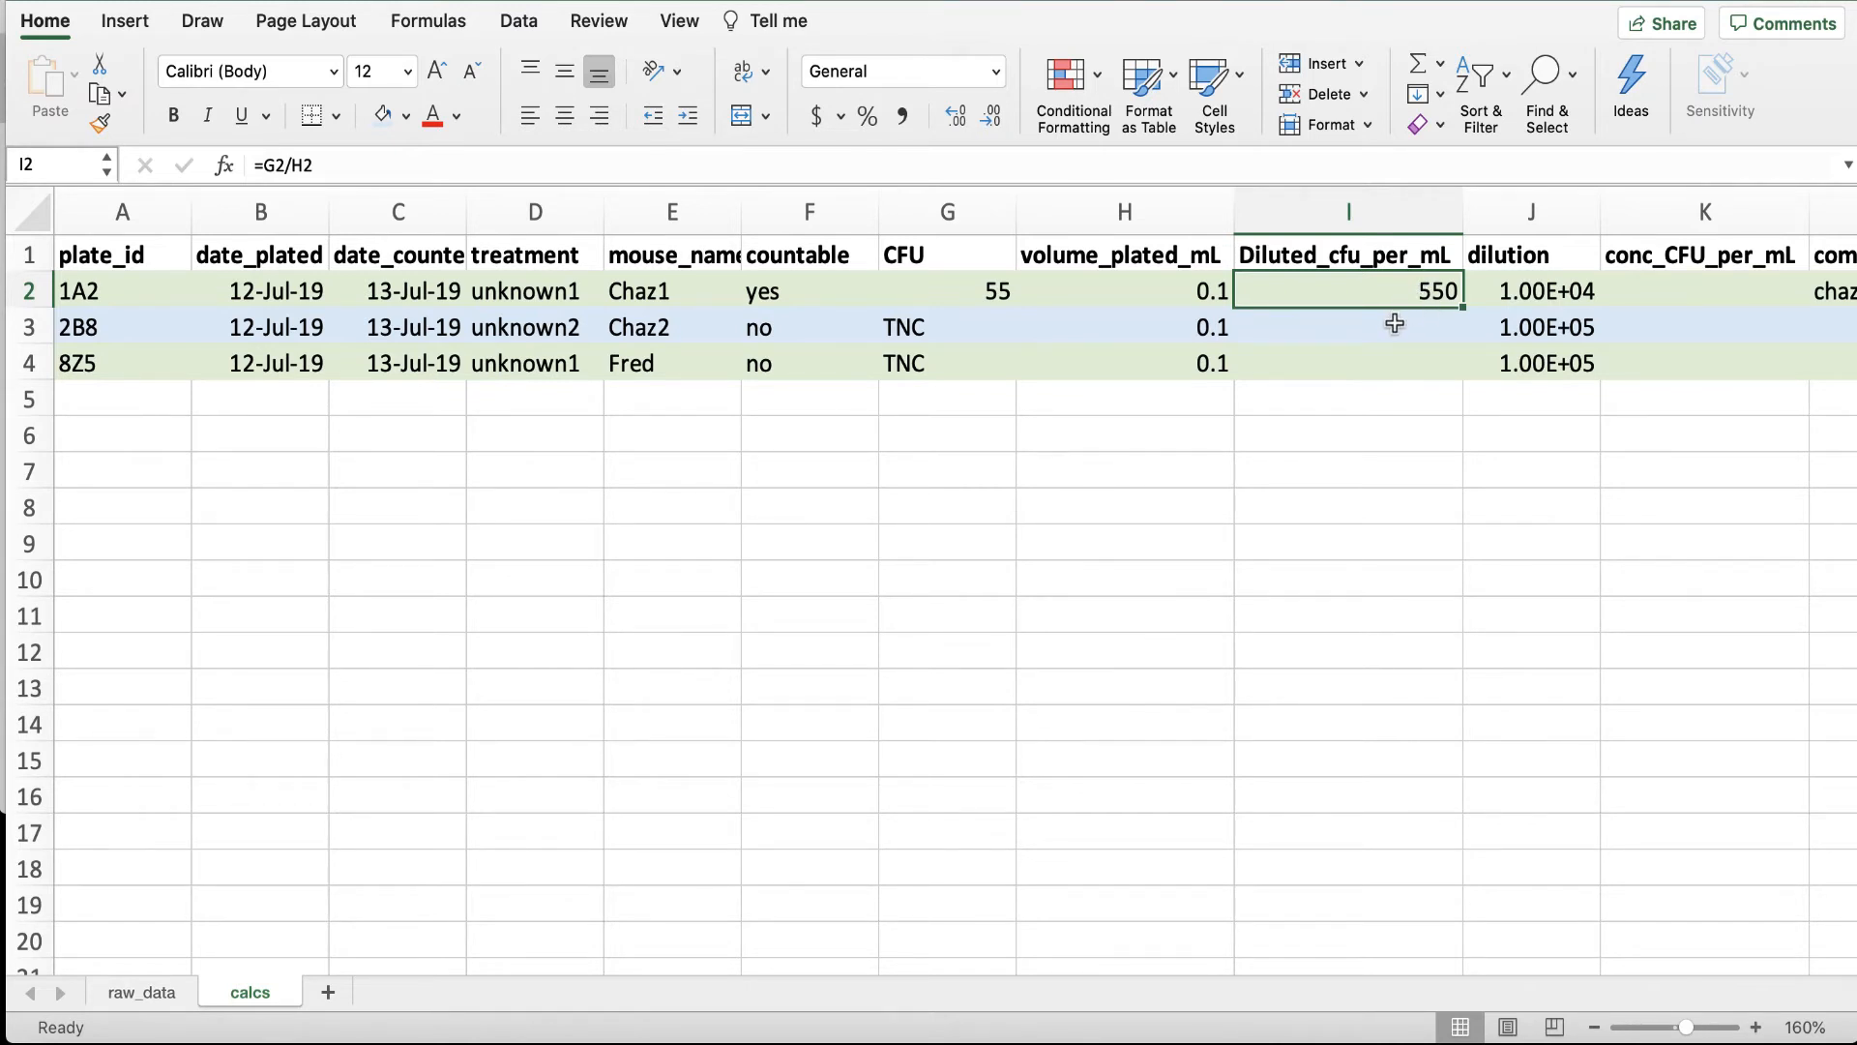
{"action": "left_click", "coordinate": [1391, 326]}
{"action": "type", "text": "="}
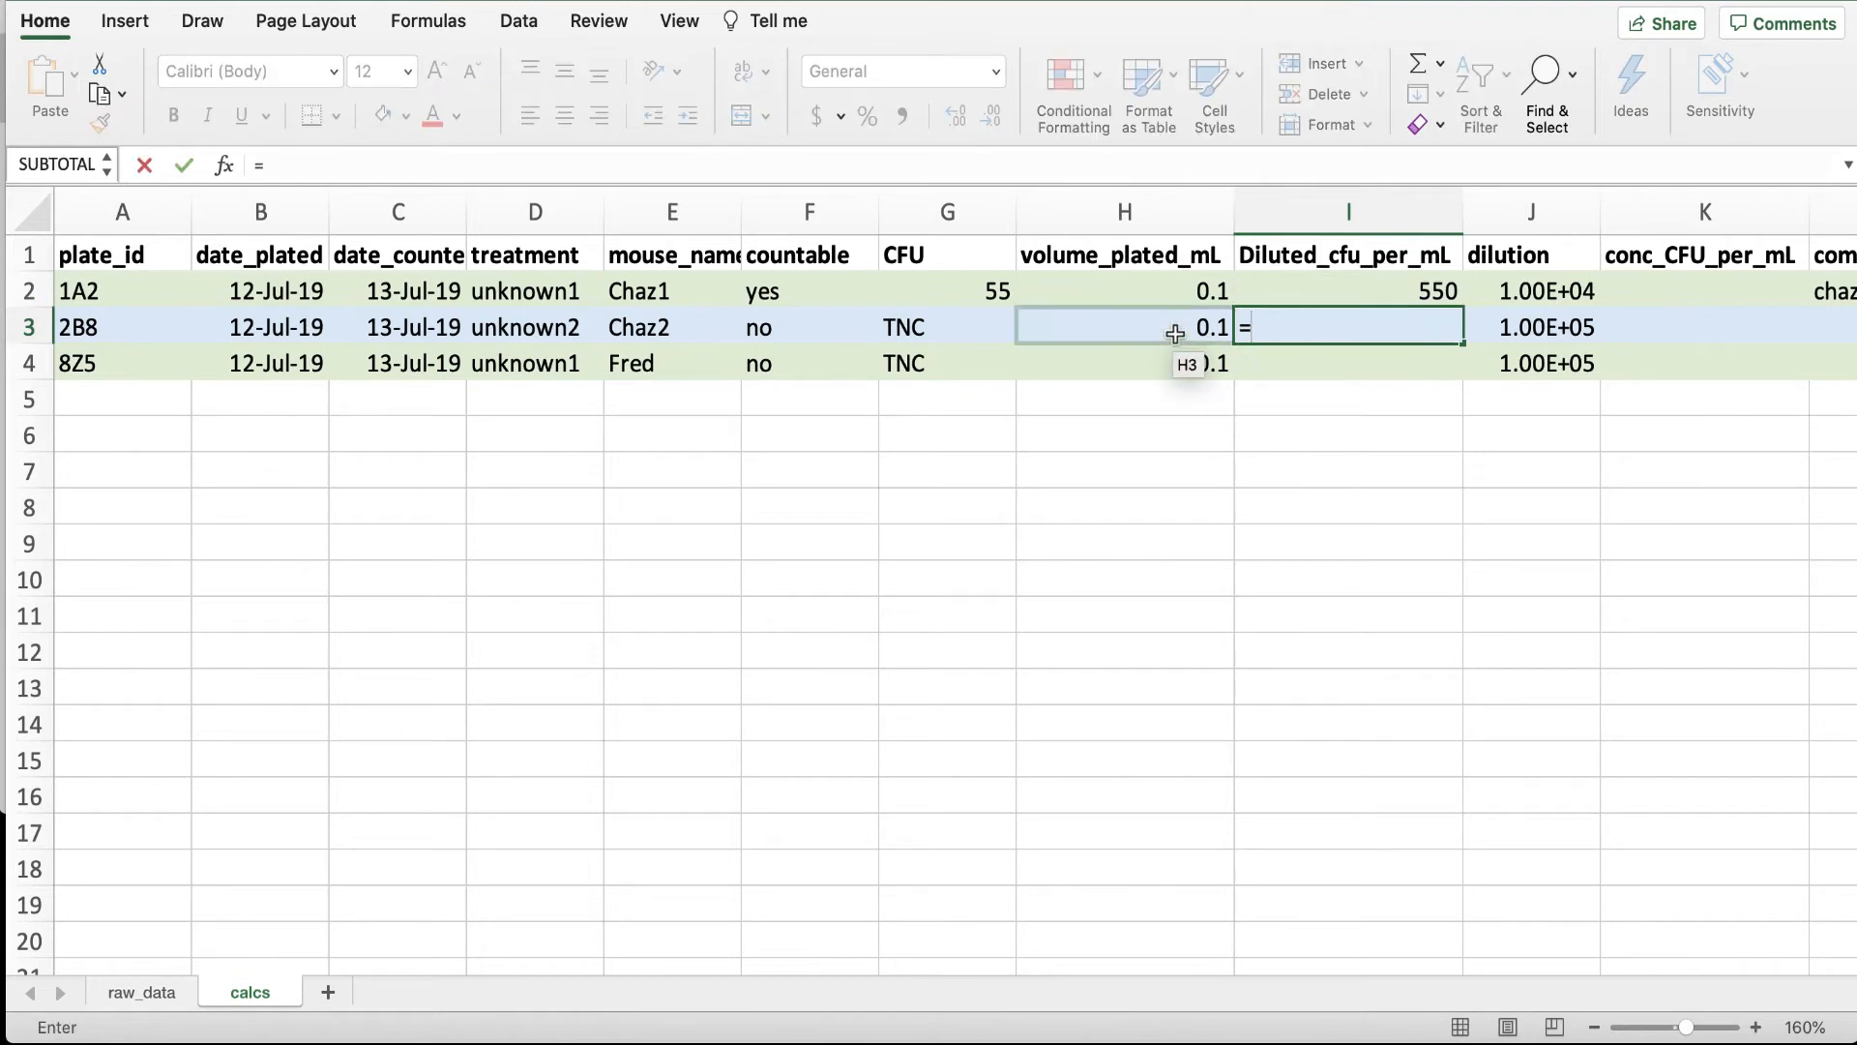
{"action": "left_click", "coordinate": [999, 325]}
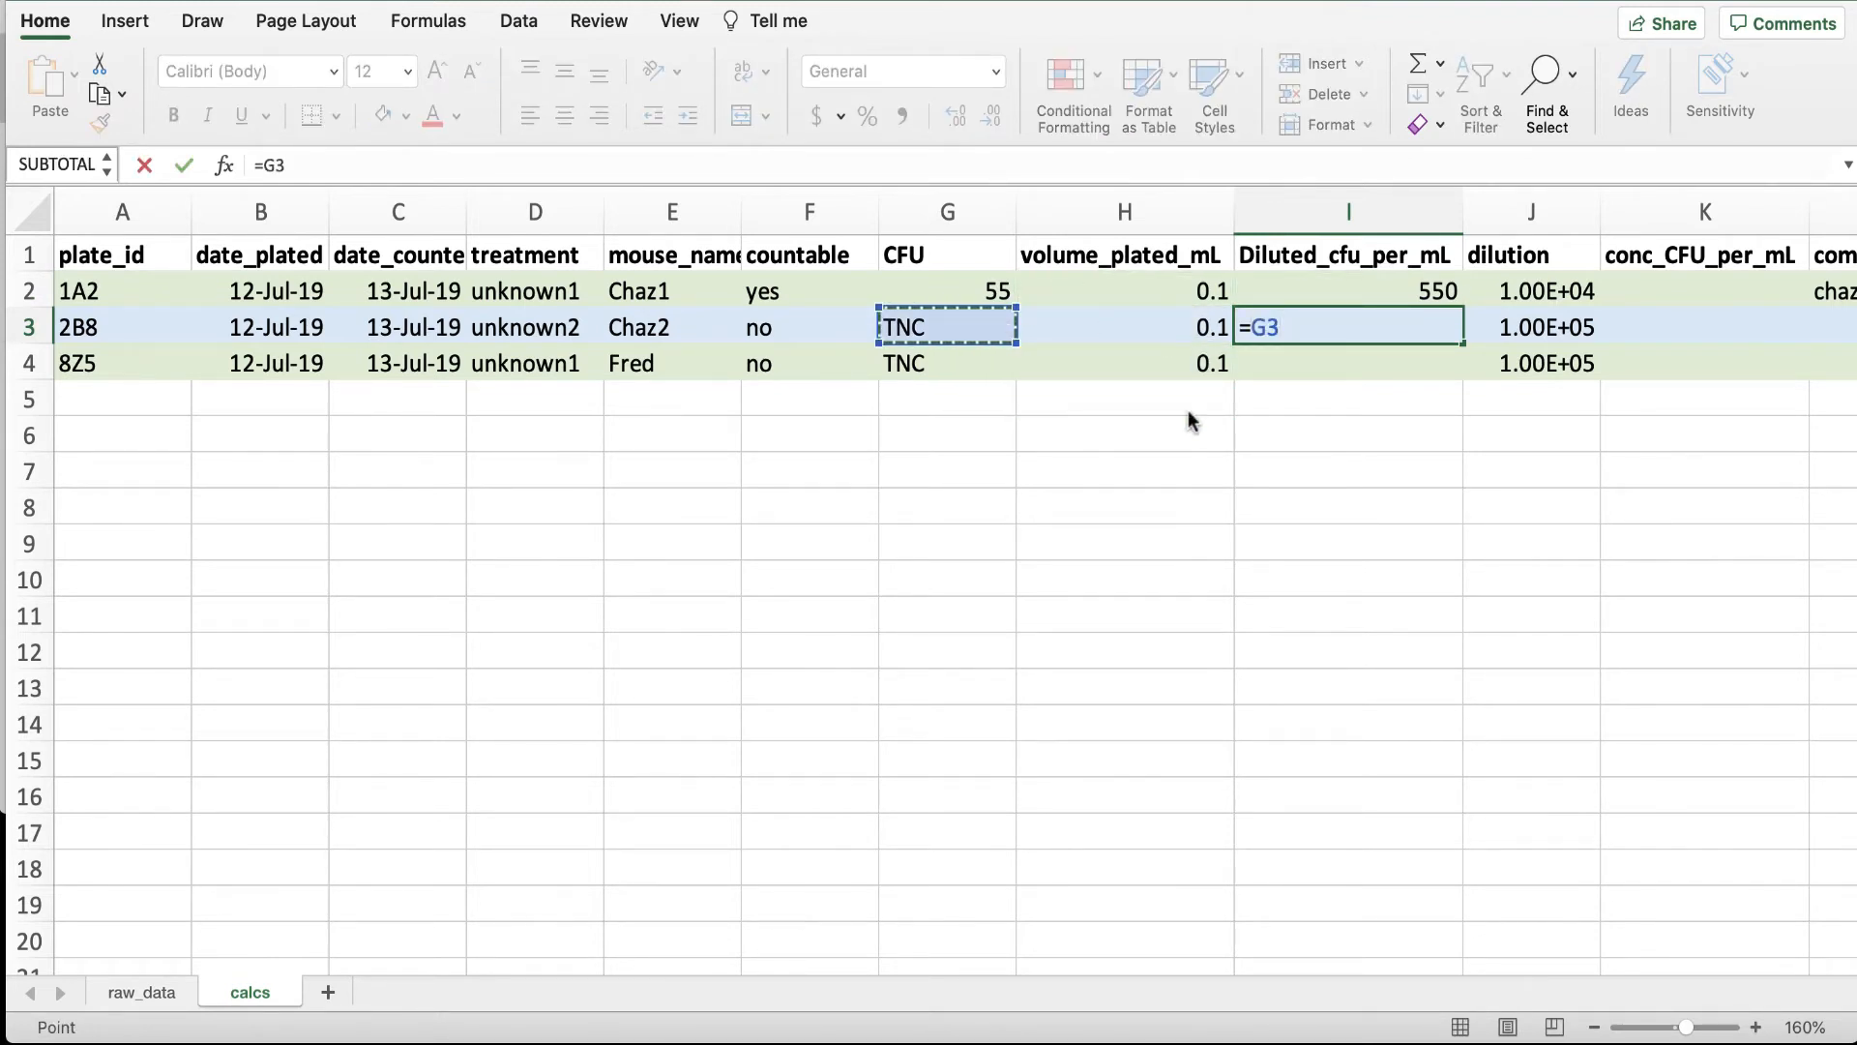
{"action": "key", "text": "Return"}
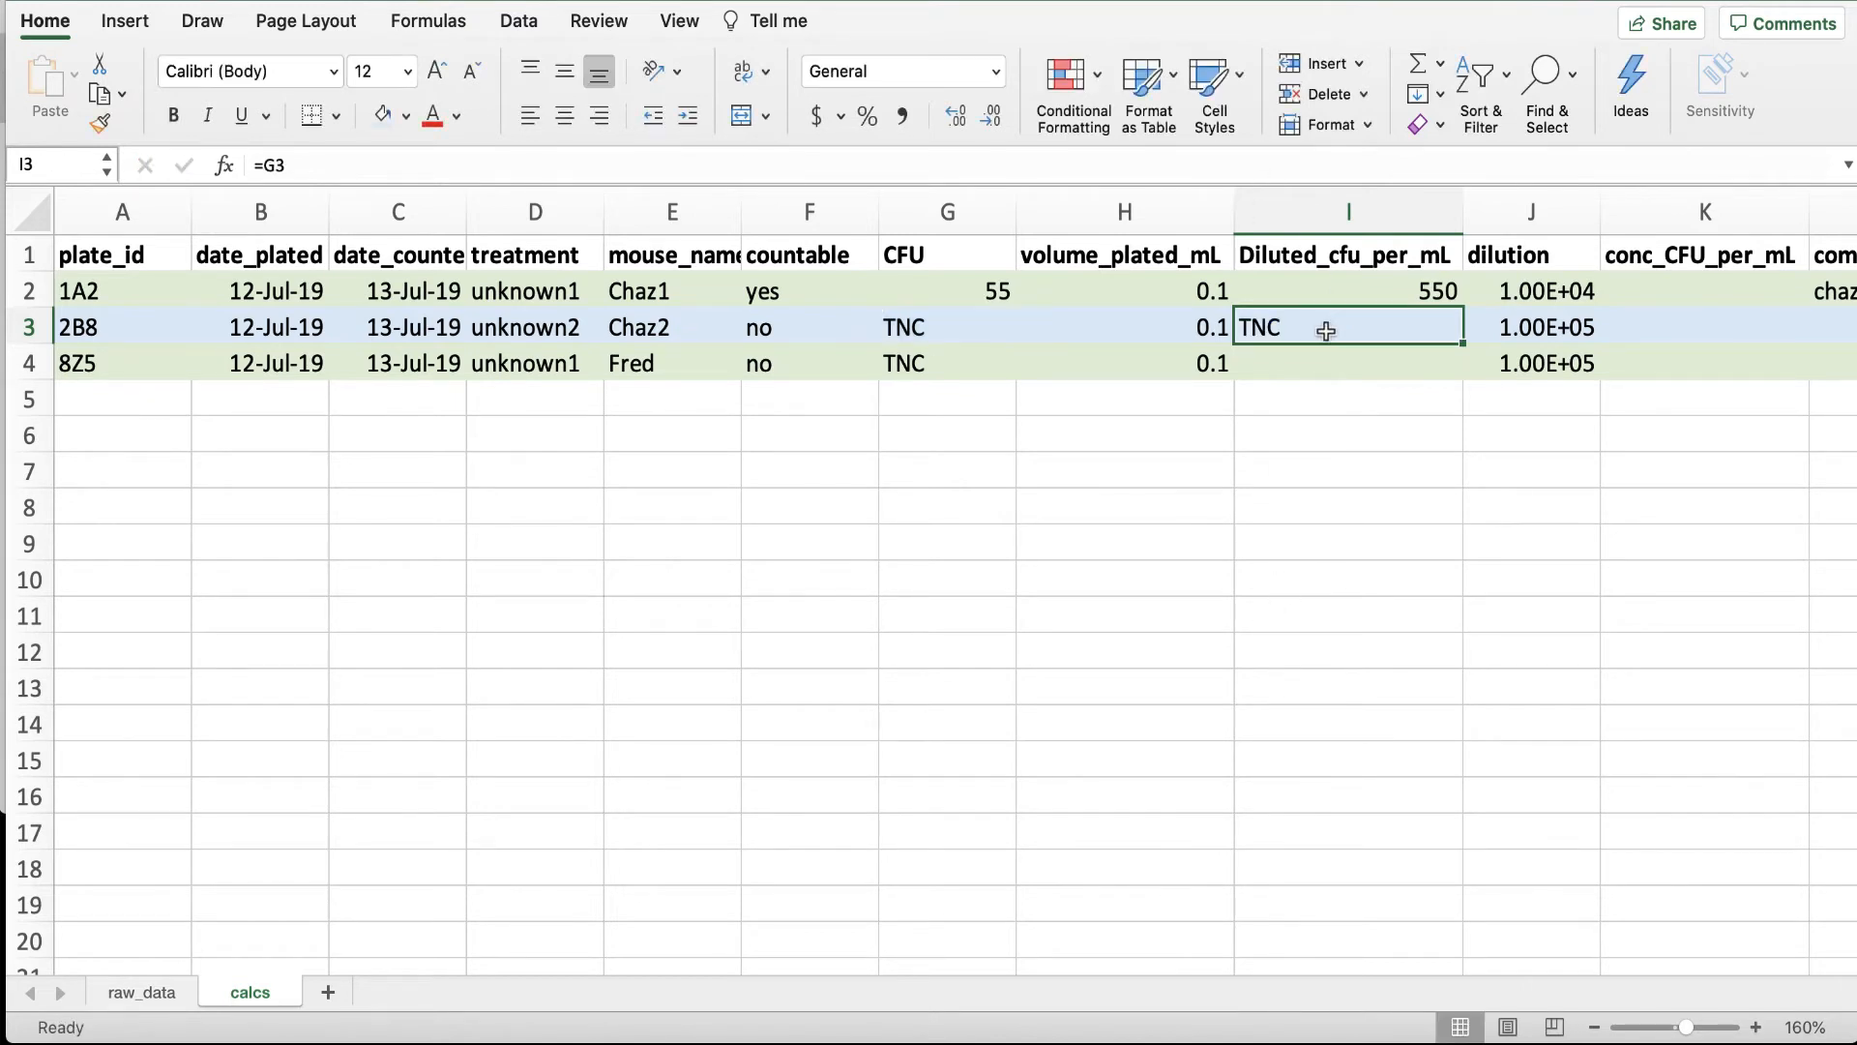
{"action": "key", "text": "Delete"}
Fill the diluted CFU per mL formula from I2 down to I4 and check the copied formulas in I3 and I4.
{"action": "key", "text": "Up"}
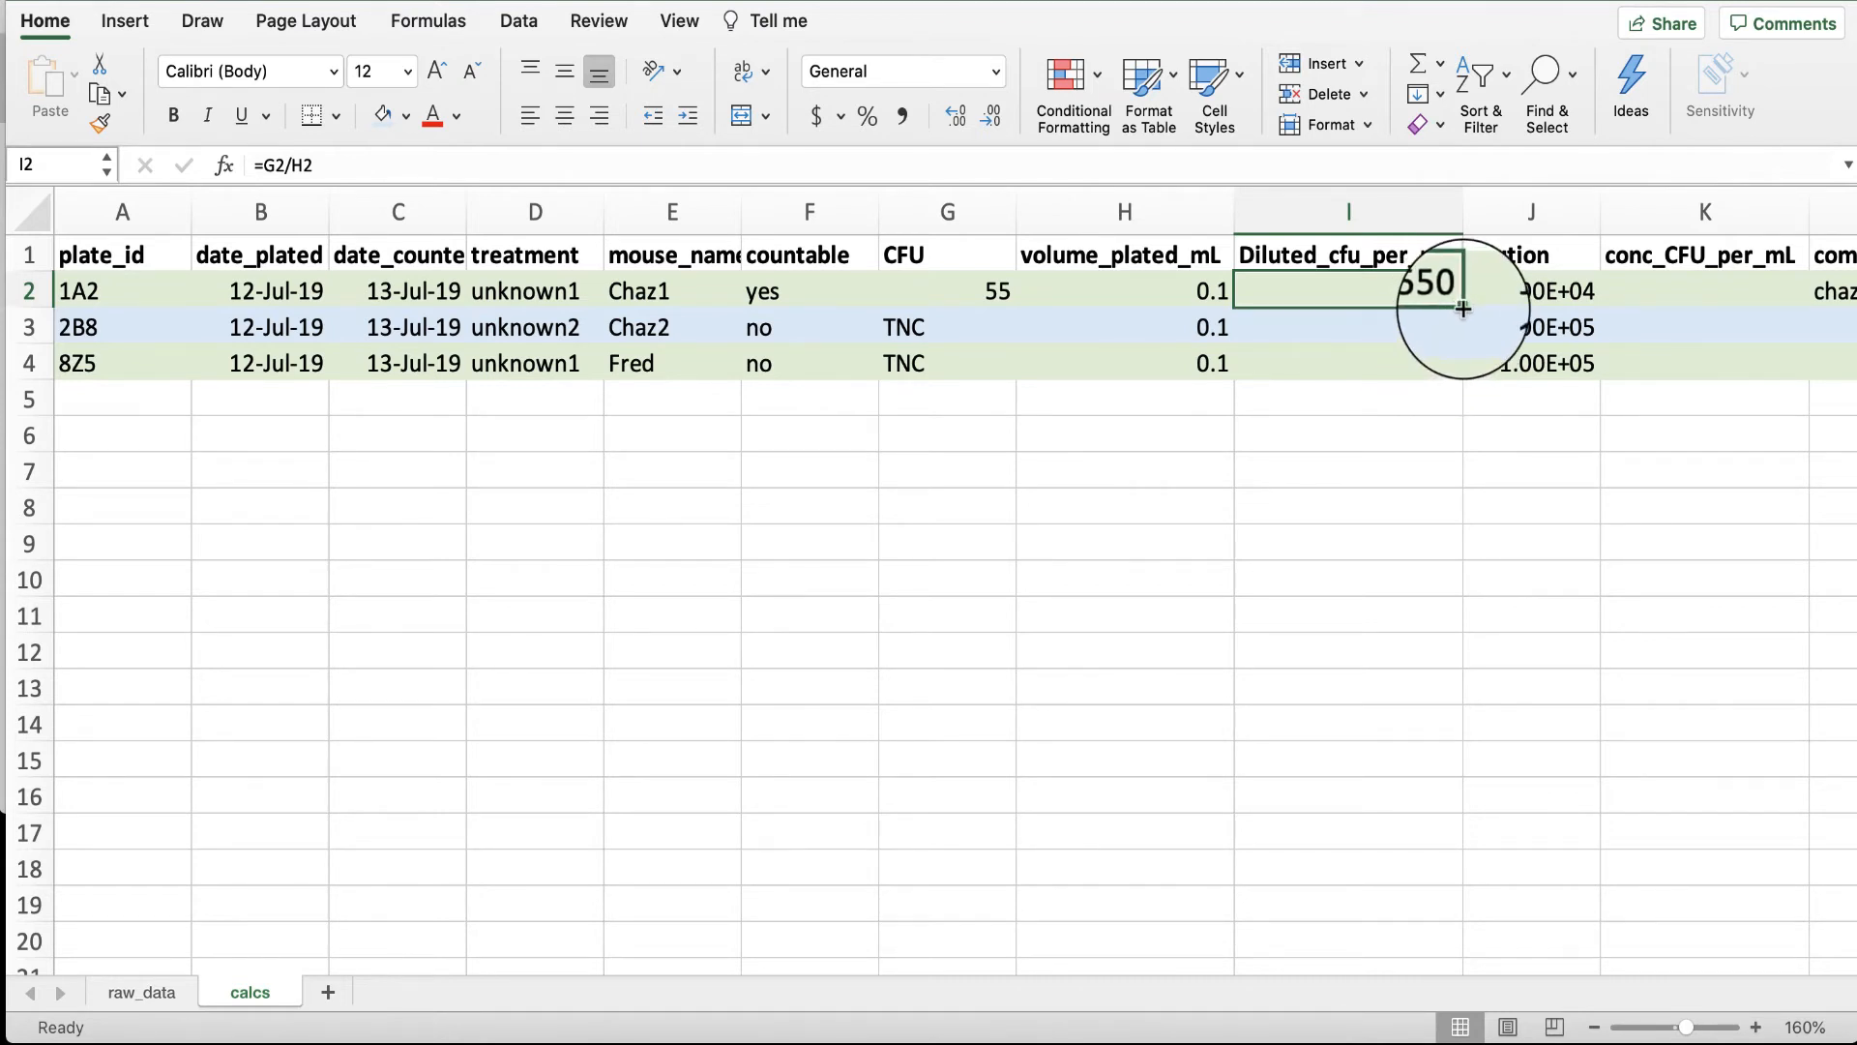
{"action": "left_click_drag", "start_coordinate": [1462, 308], "coordinate": [1460, 367]}
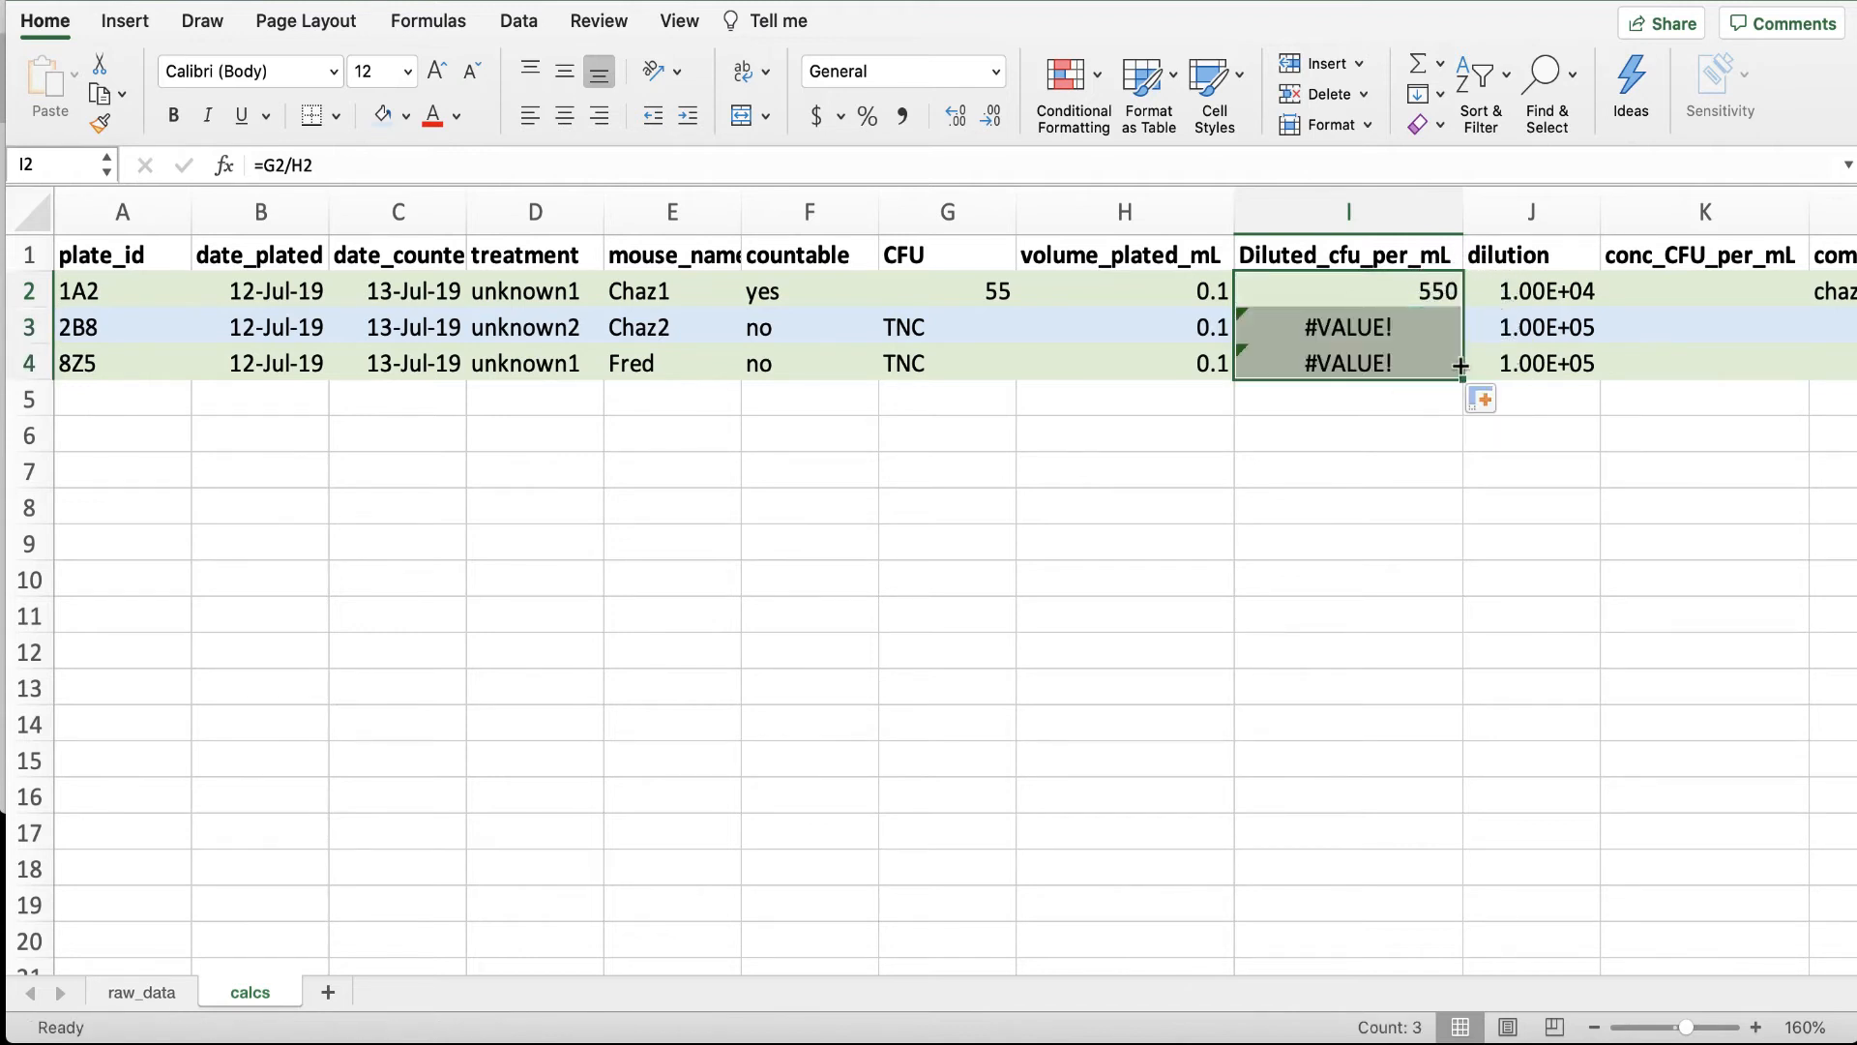
{"action": "left_click", "coordinate": [1369, 328]}
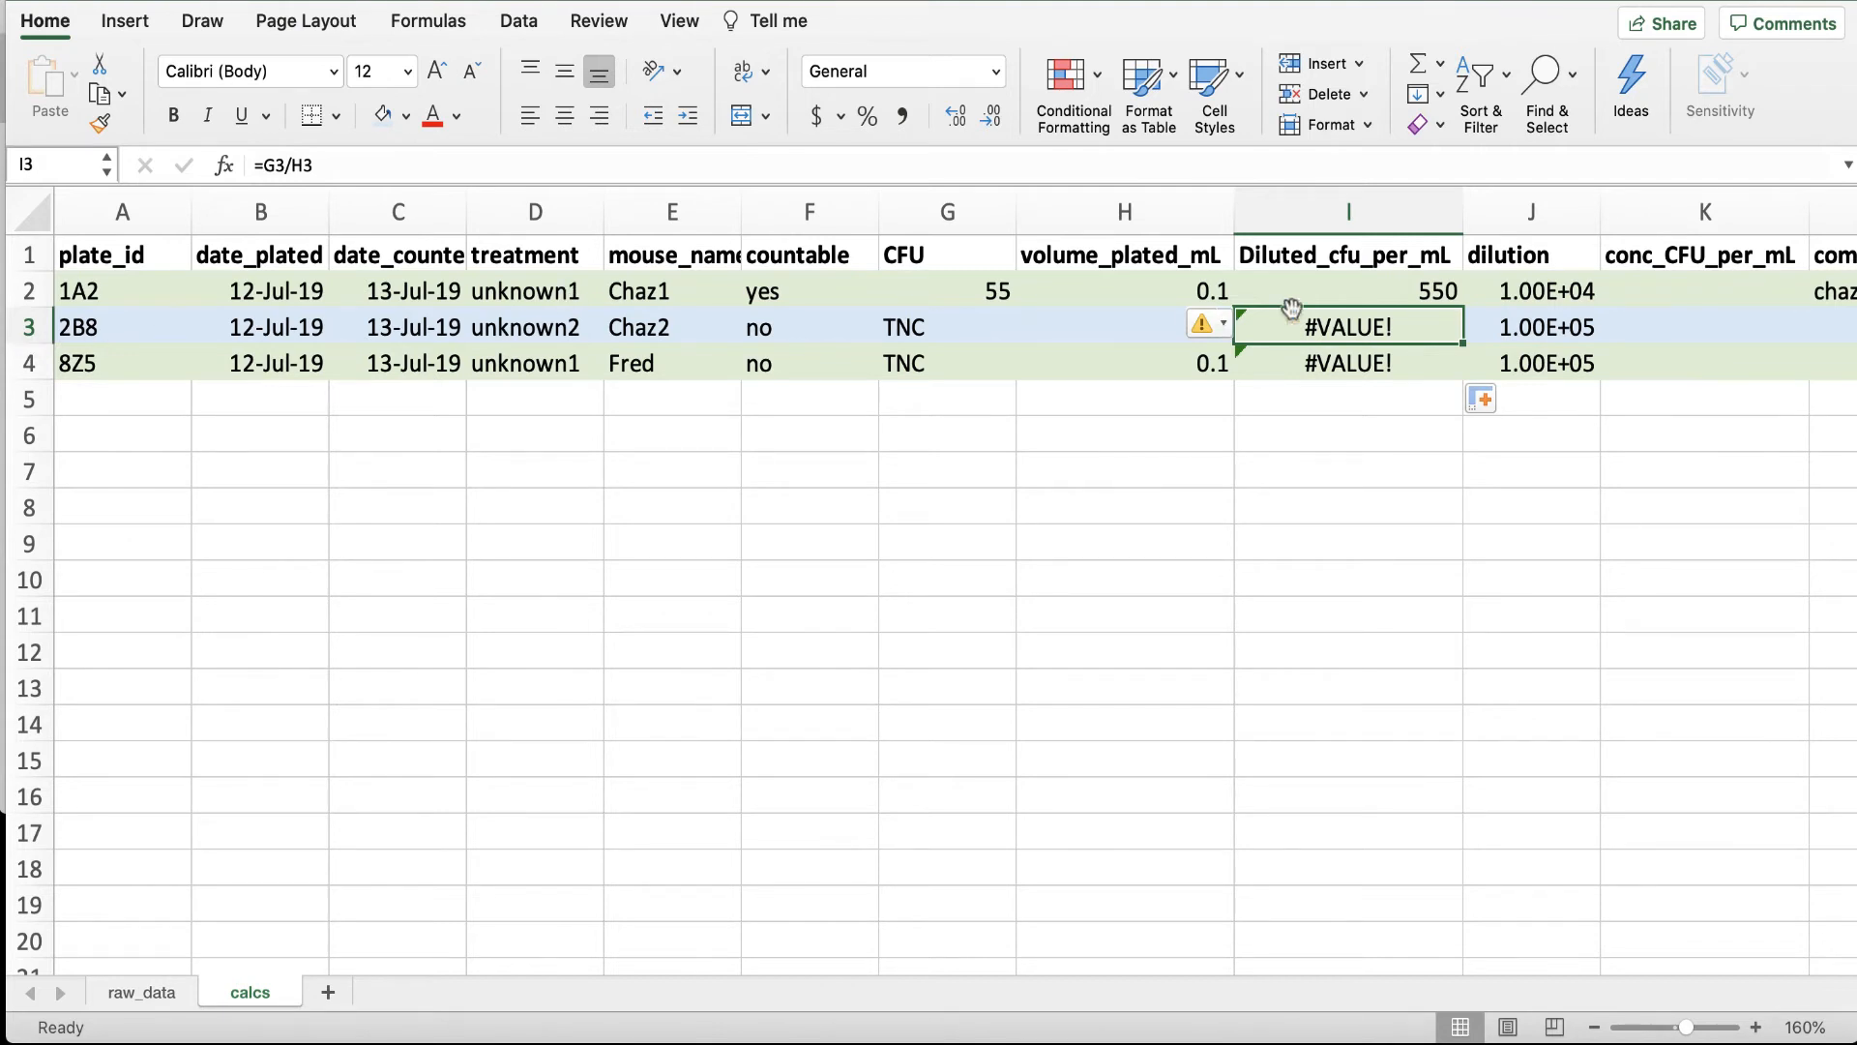
{"action": "left_click", "coordinate": [1333, 360]}
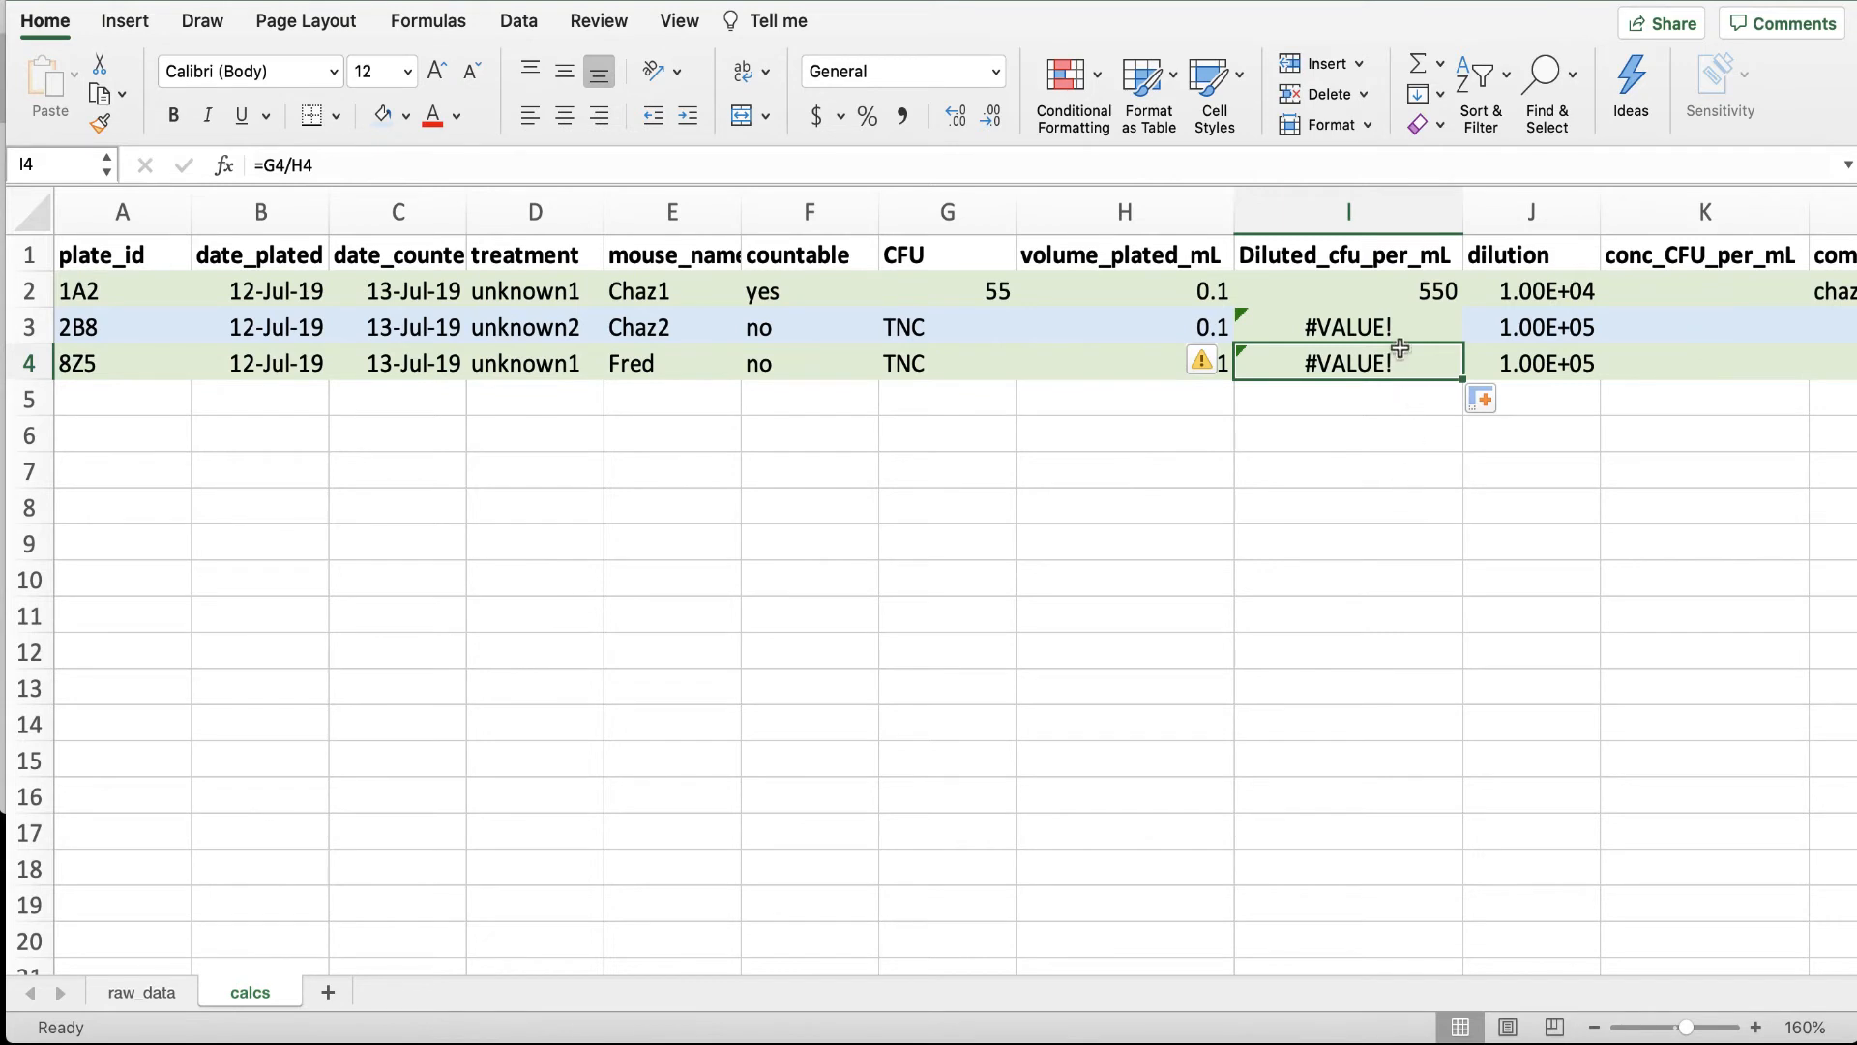
{"action": "left_click", "coordinate": [1383, 326]}
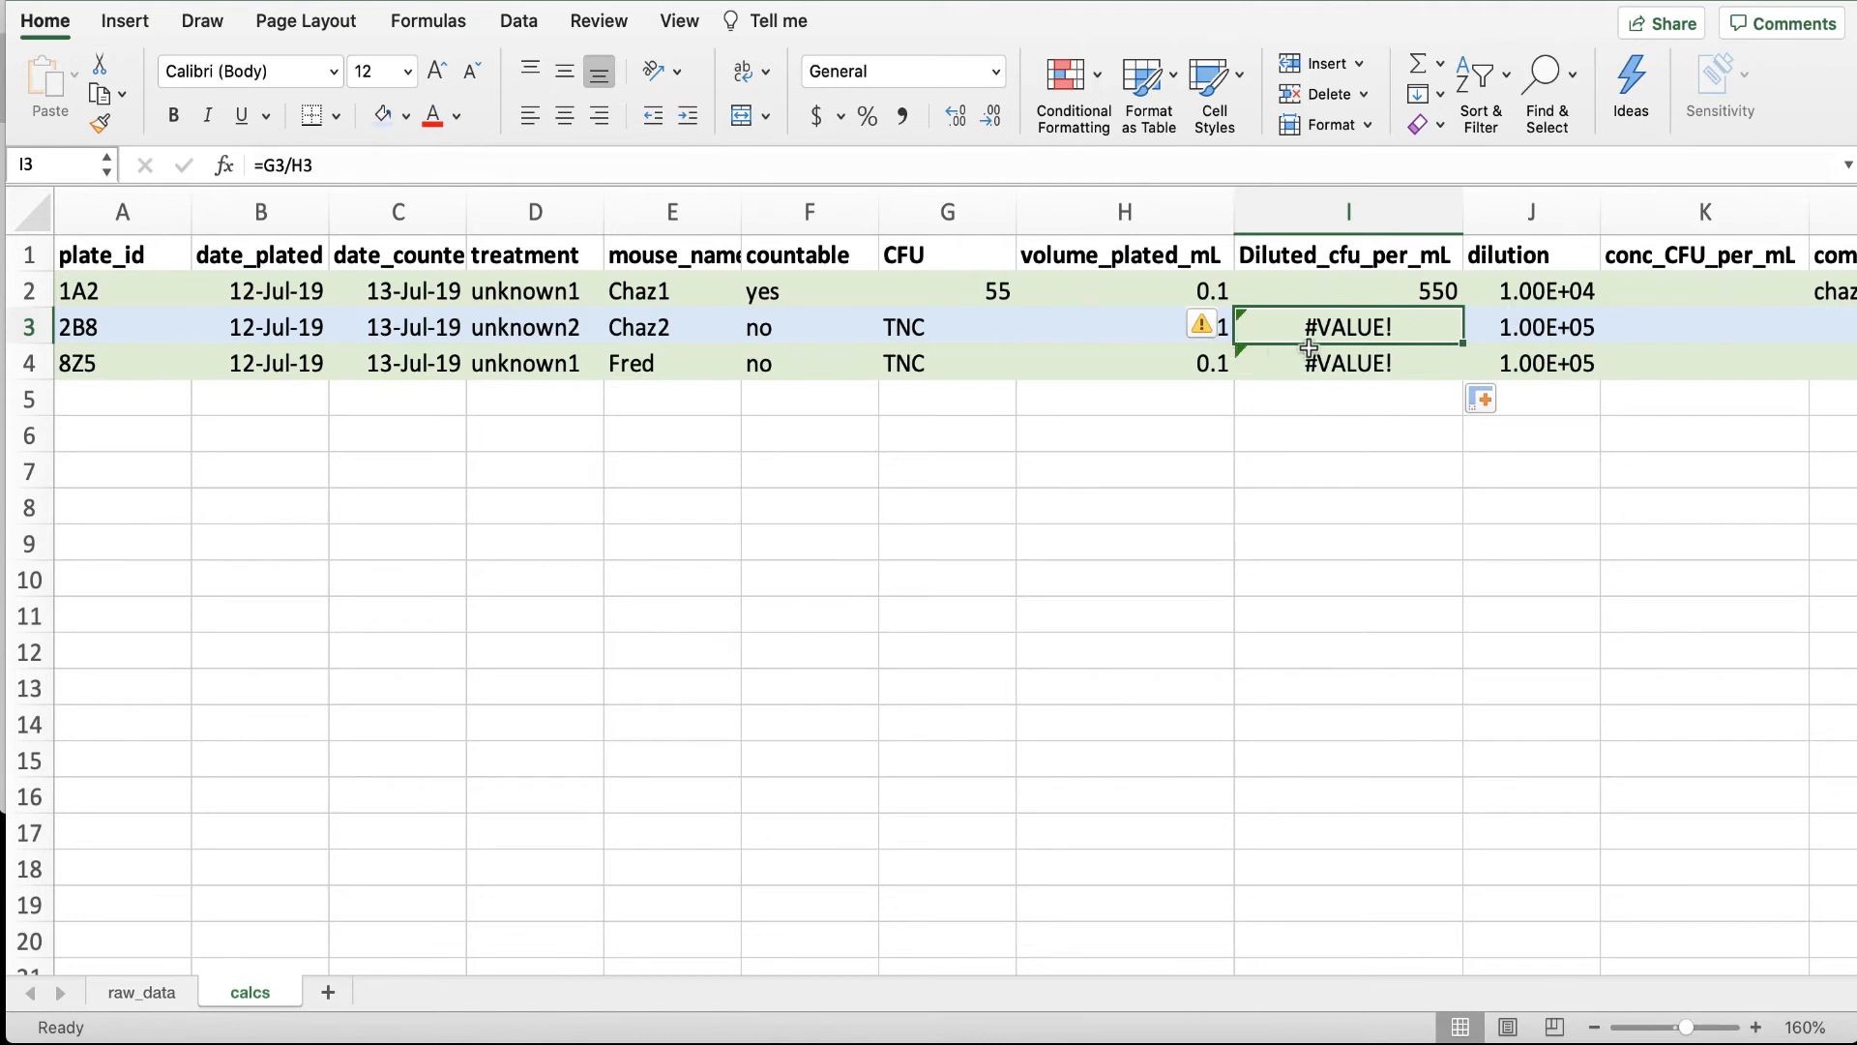
Replace the CFU entry of plate 2B8 in cell G3 with 76.
{"action": "left_click", "coordinate": [972, 329]}
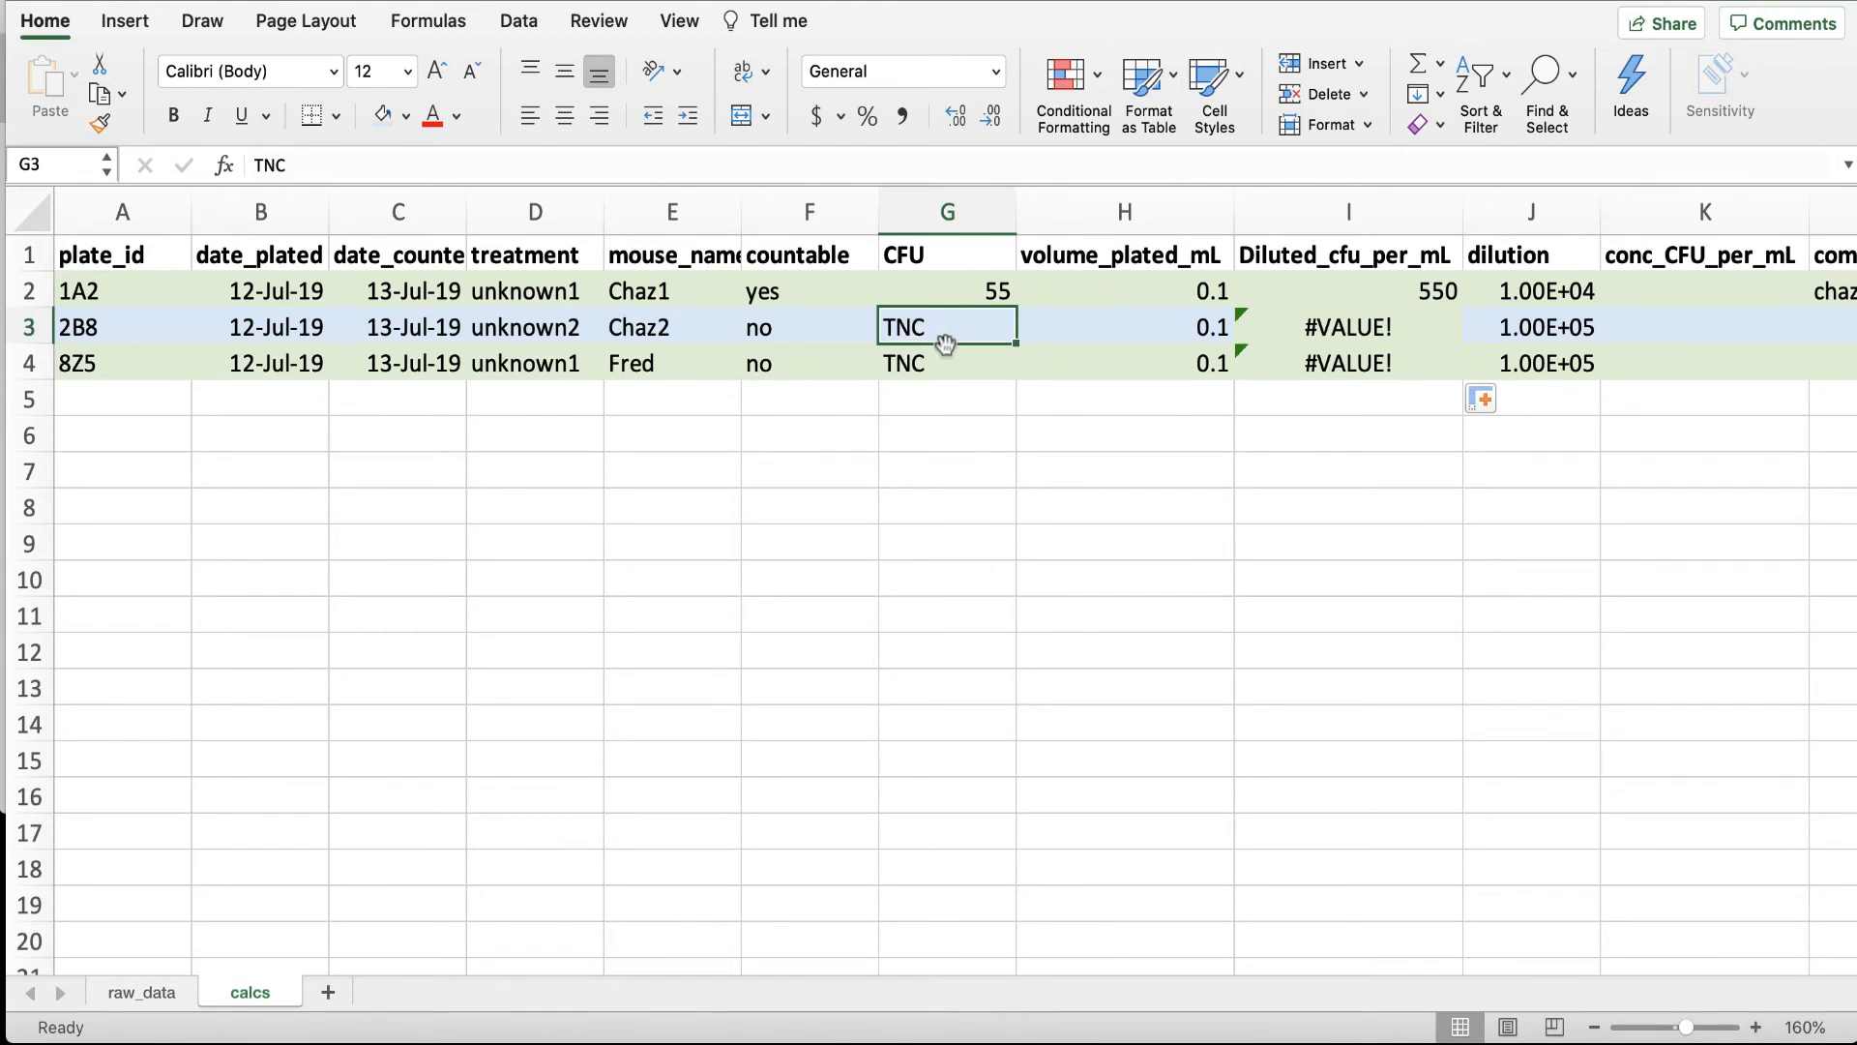
{"action": "type", "text": "76"}
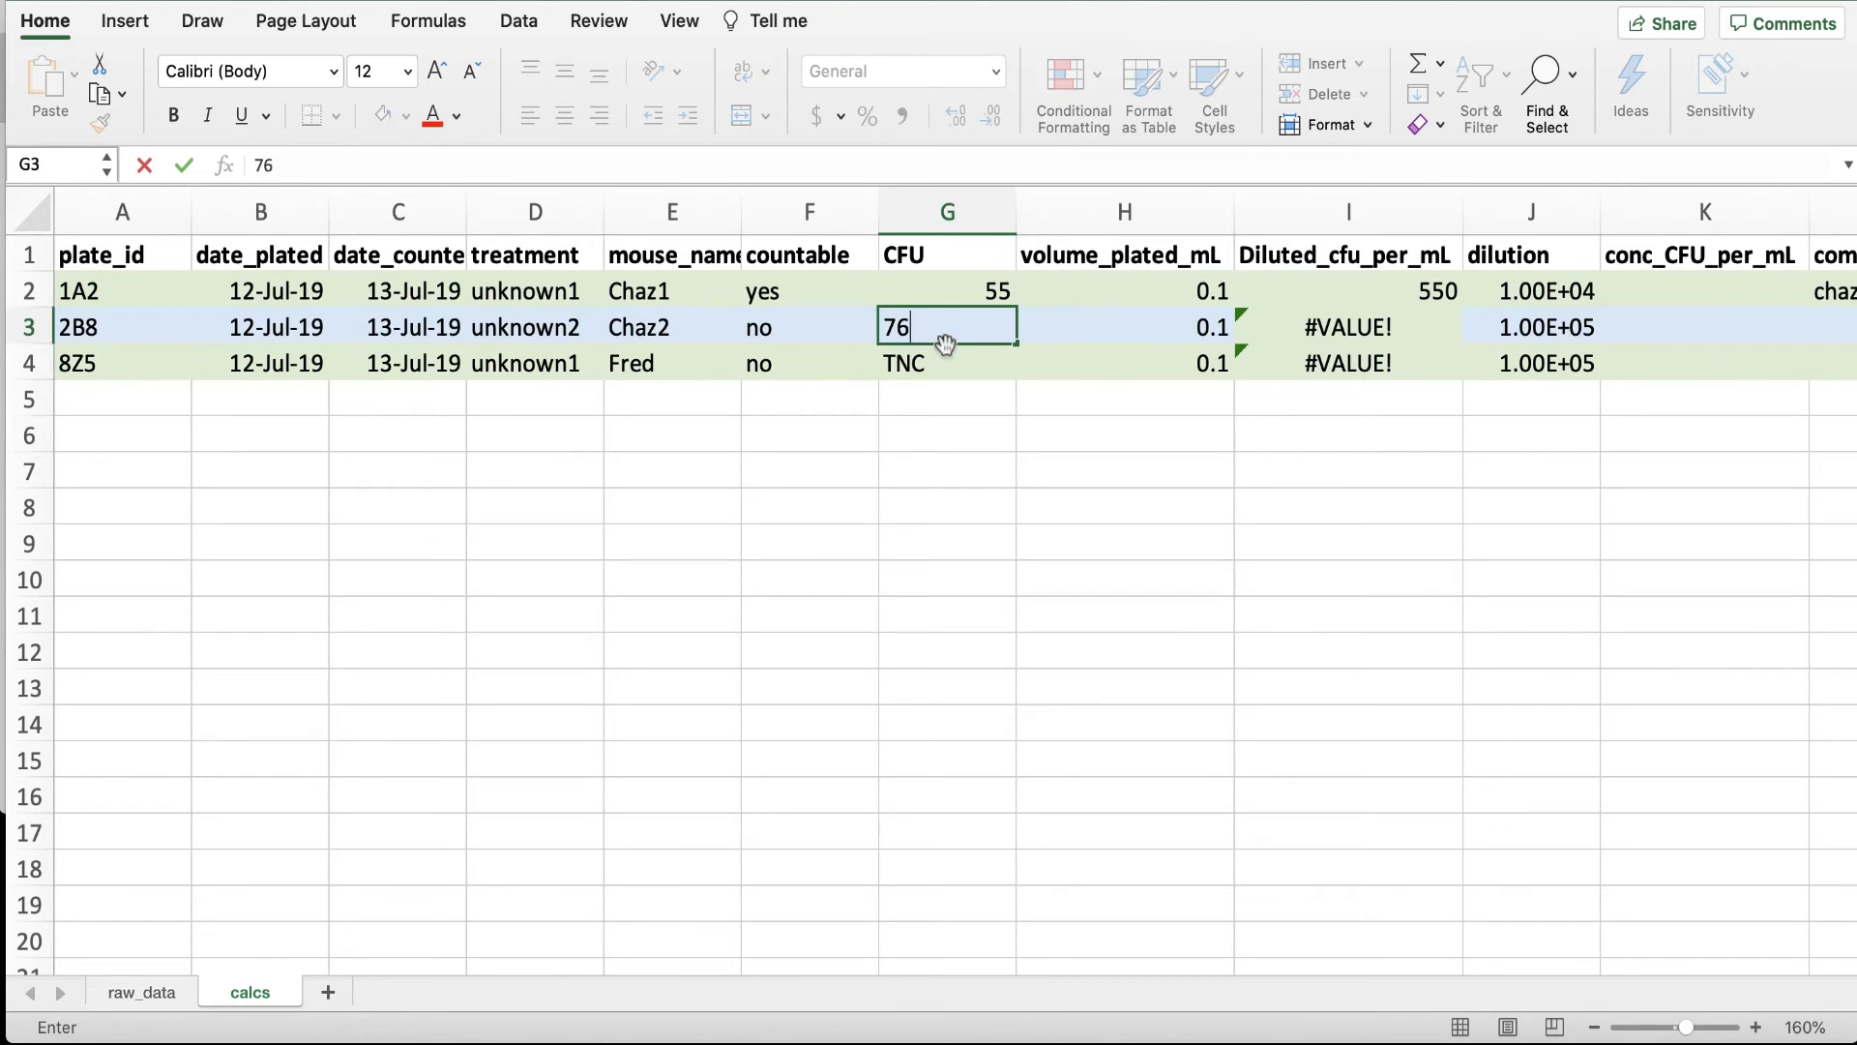
{"action": "key", "text": "Return"}
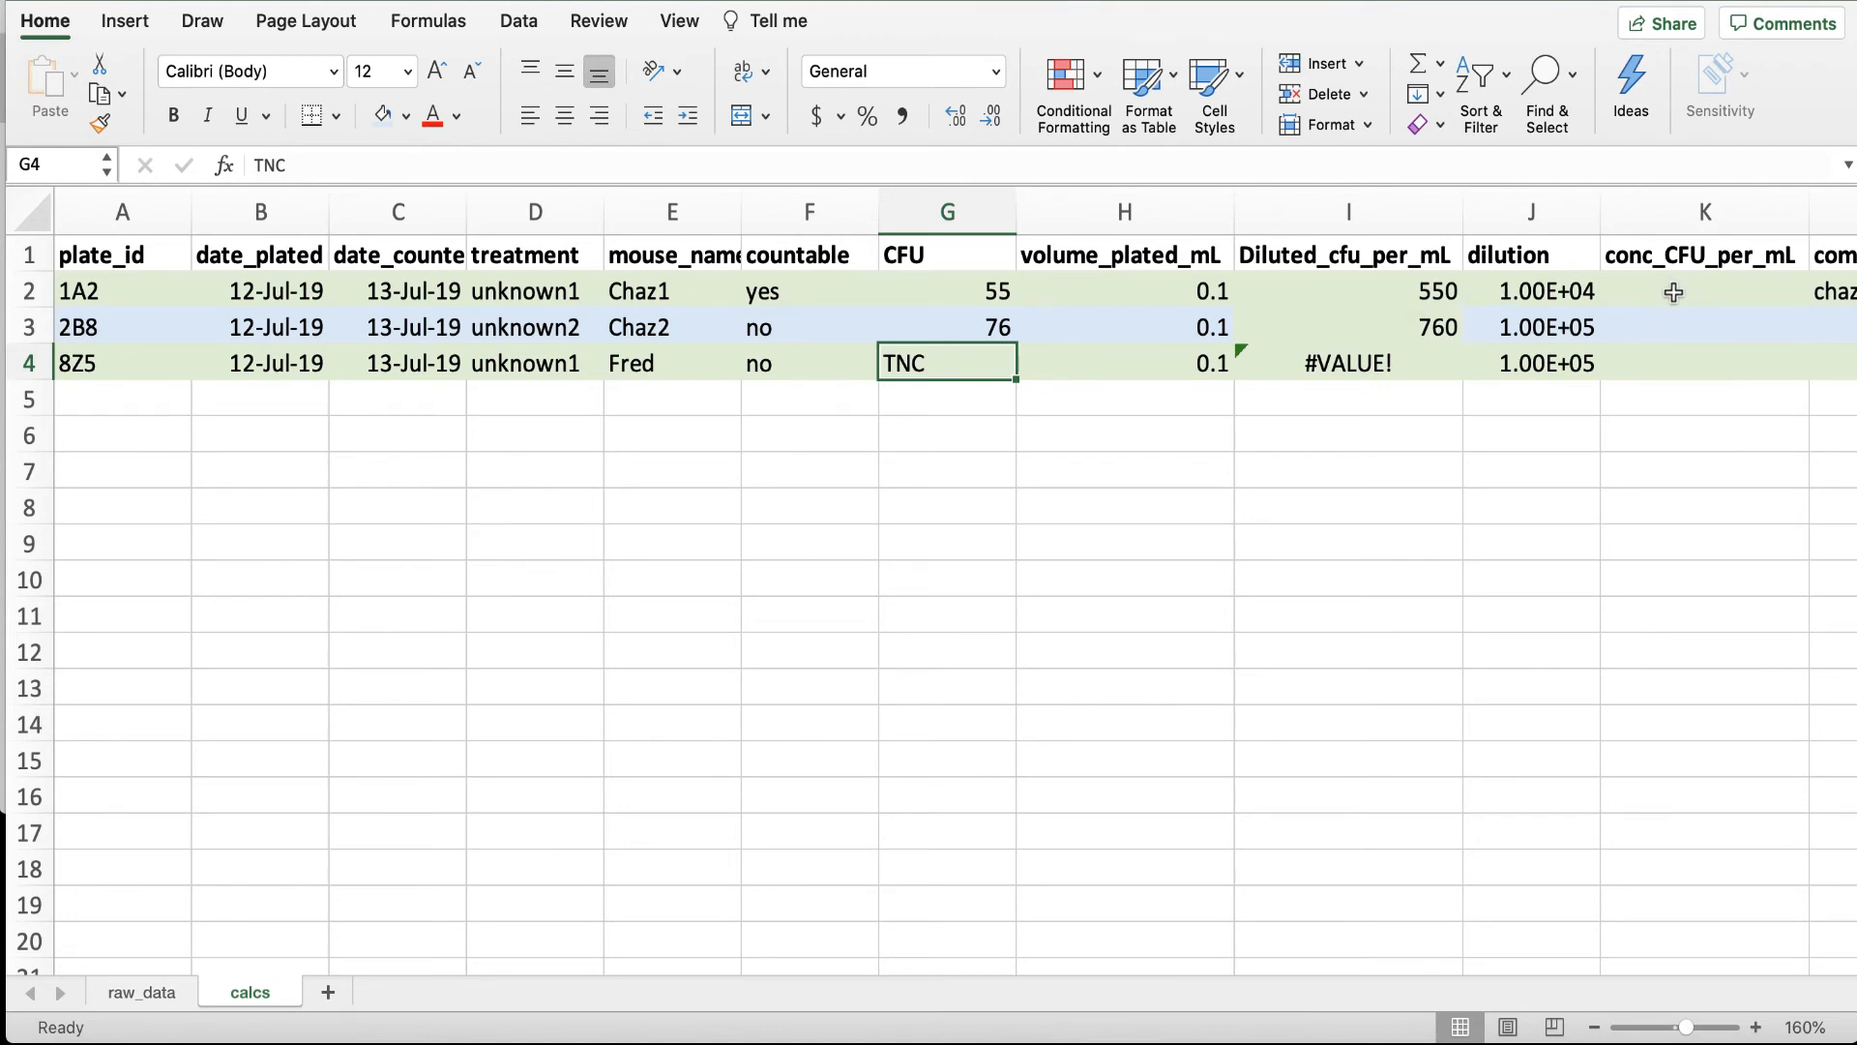
Calculate conc_CFU_per_mL in cell K2 with the formula =I2*J2 and fill it down to K4.
{"action": "left_click", "coordinate": [1541, 293]}
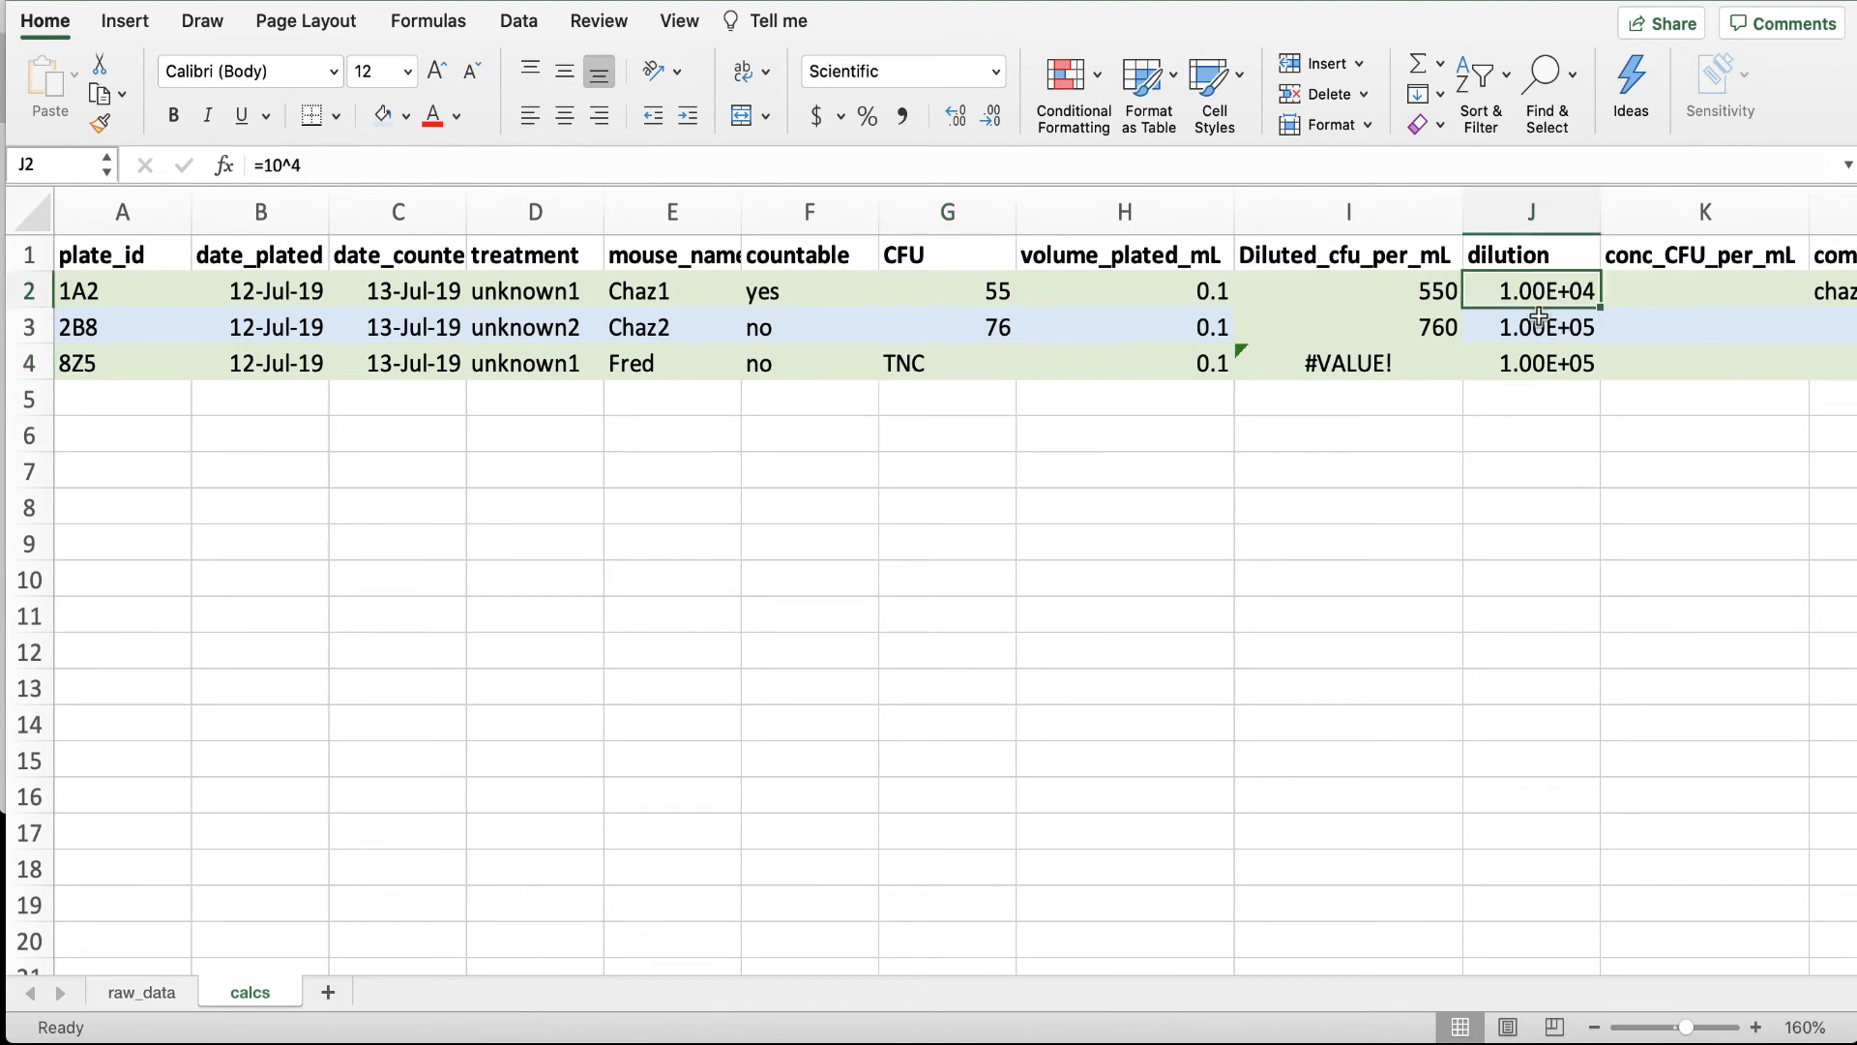
{"action": "left_click", "coordinate": [1540, 329]}
{"action": "left_click", "coordinate": [1542, 362]}
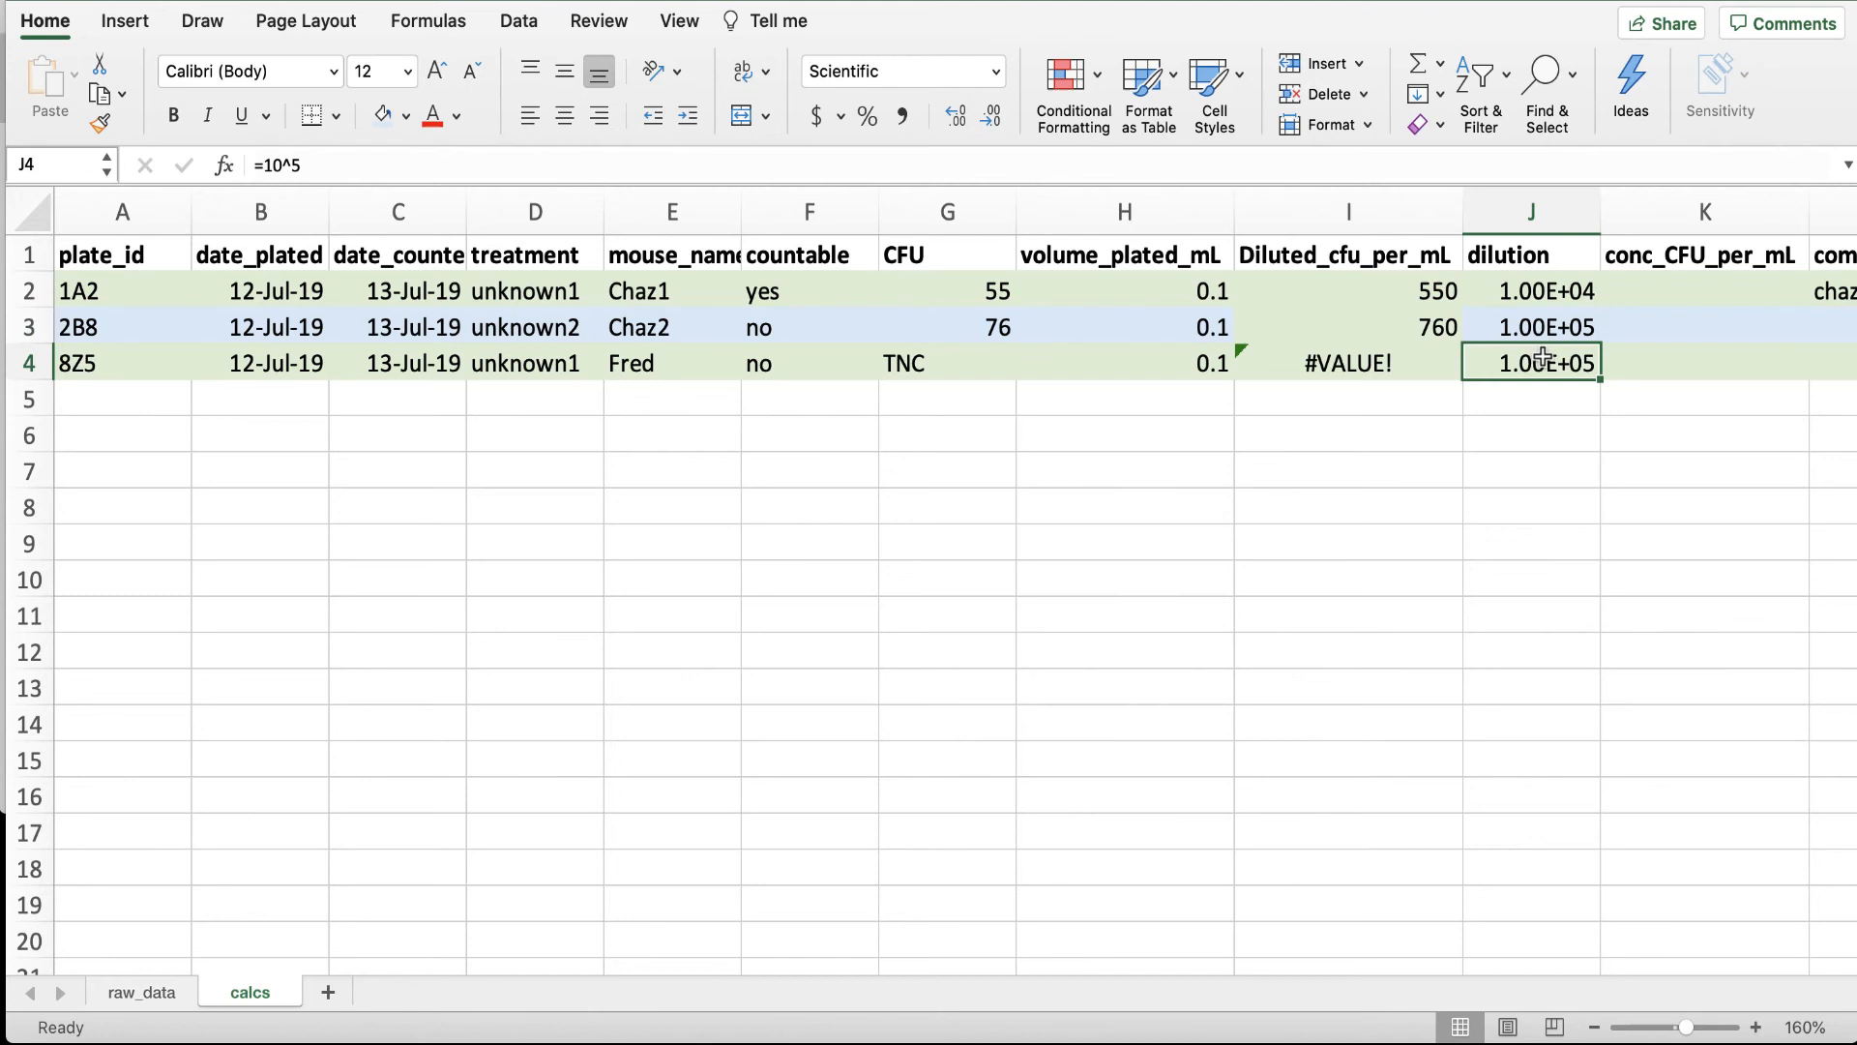
{"action": "left_click", "coordinate": [1647, 289]}
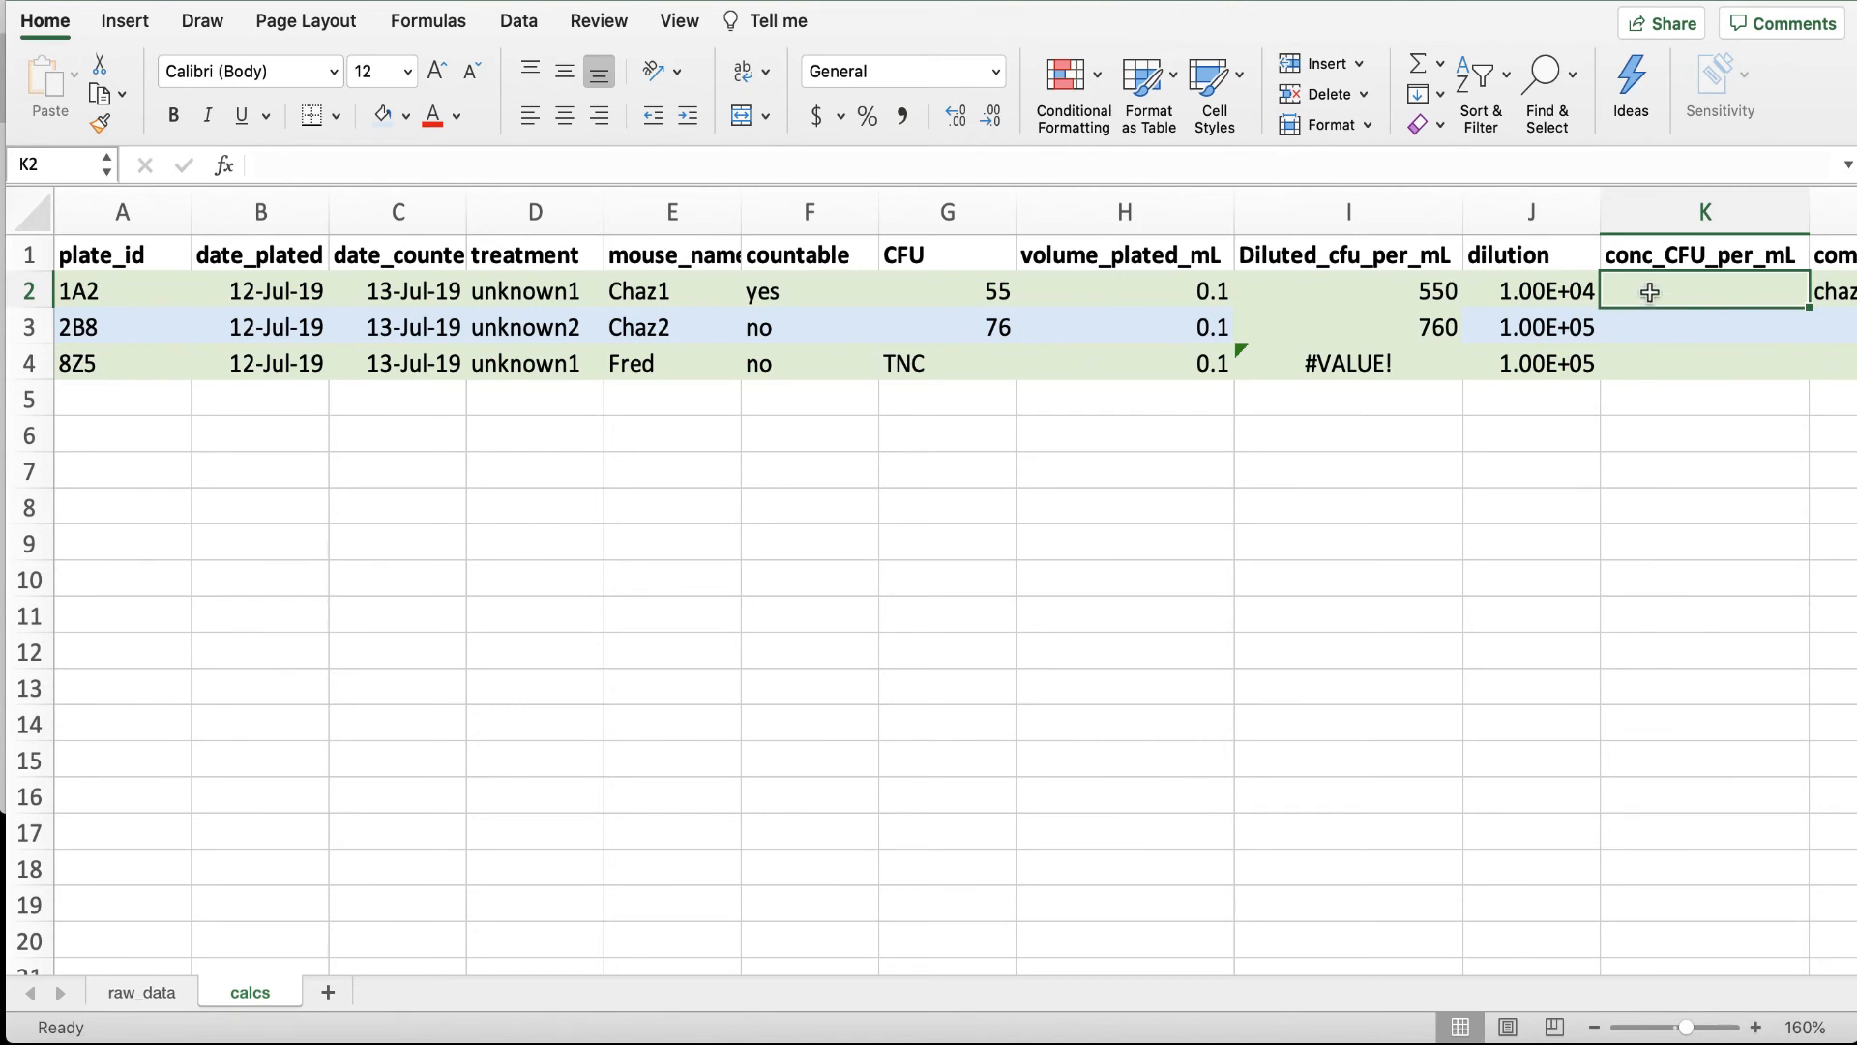
{"action": "type", "text": "="}
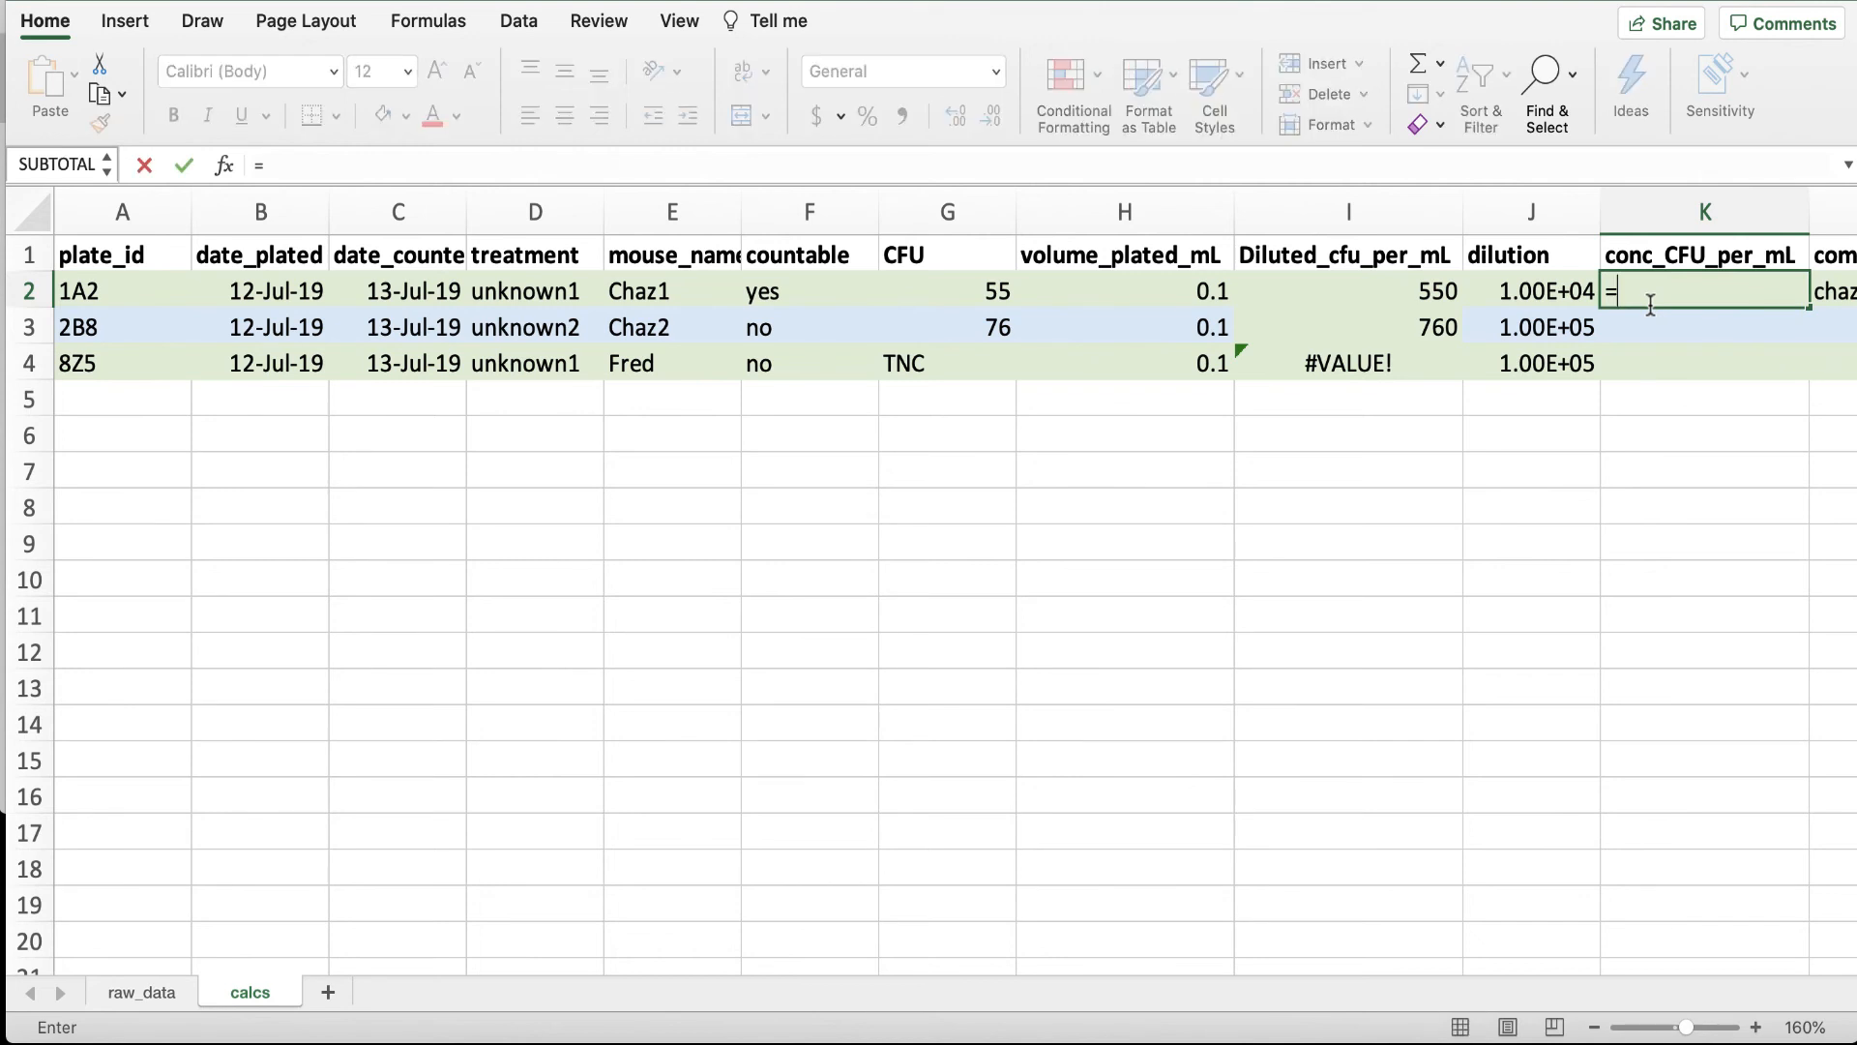
{"action": "left_click", "coordinate": [1403, 287]}
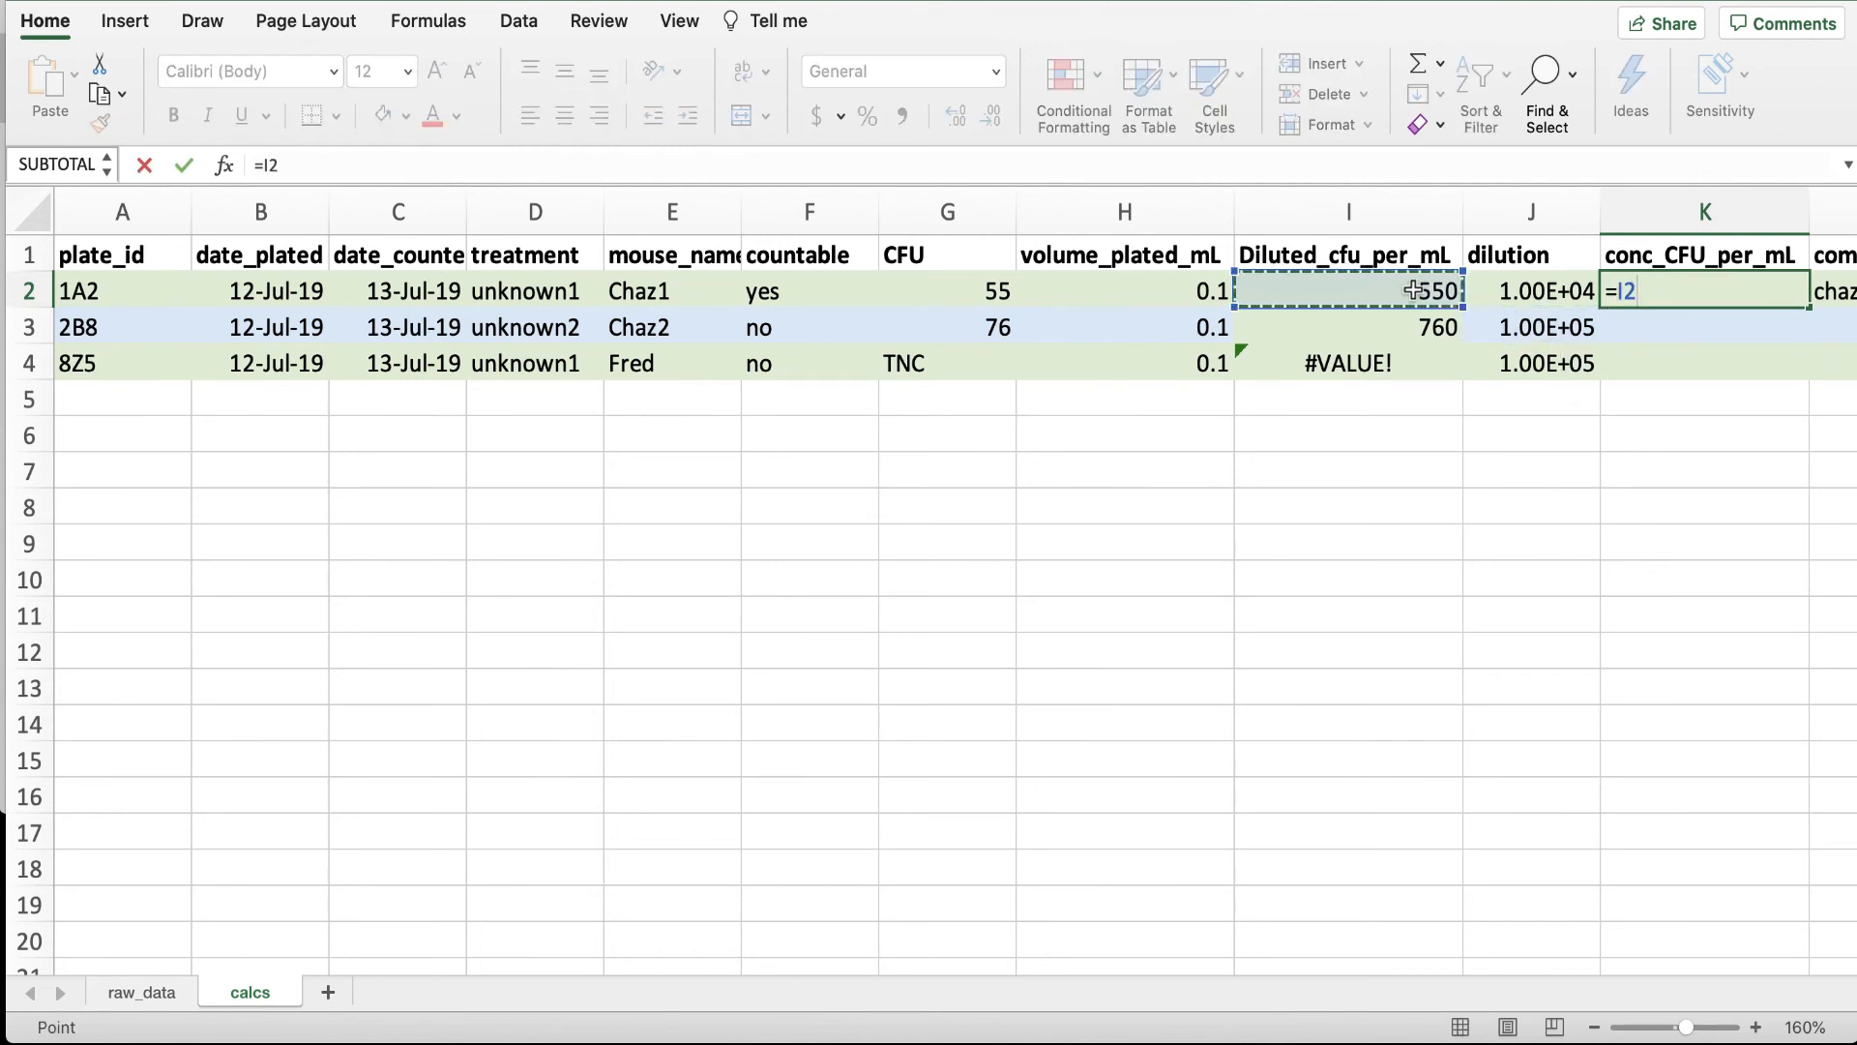
{"action": "type", "text": "*"}
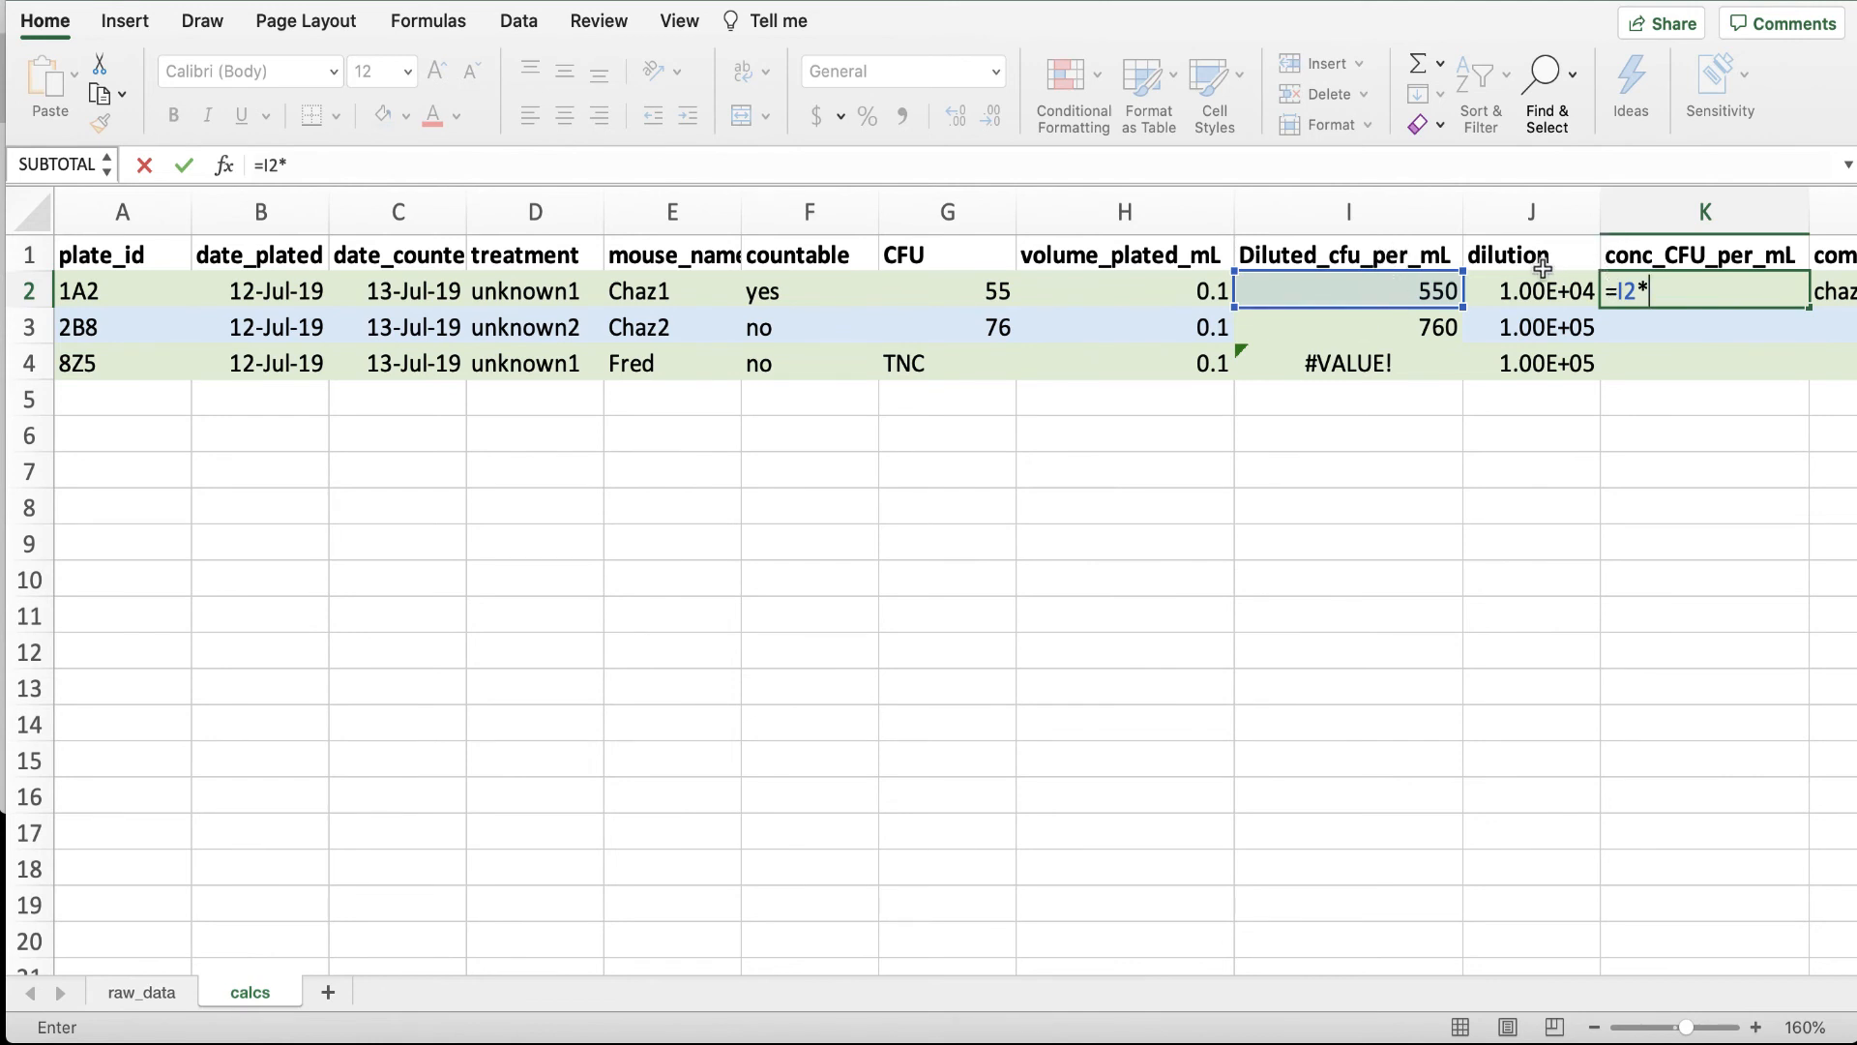
{"action": "left_click", "coordinate": [1530, 295]}
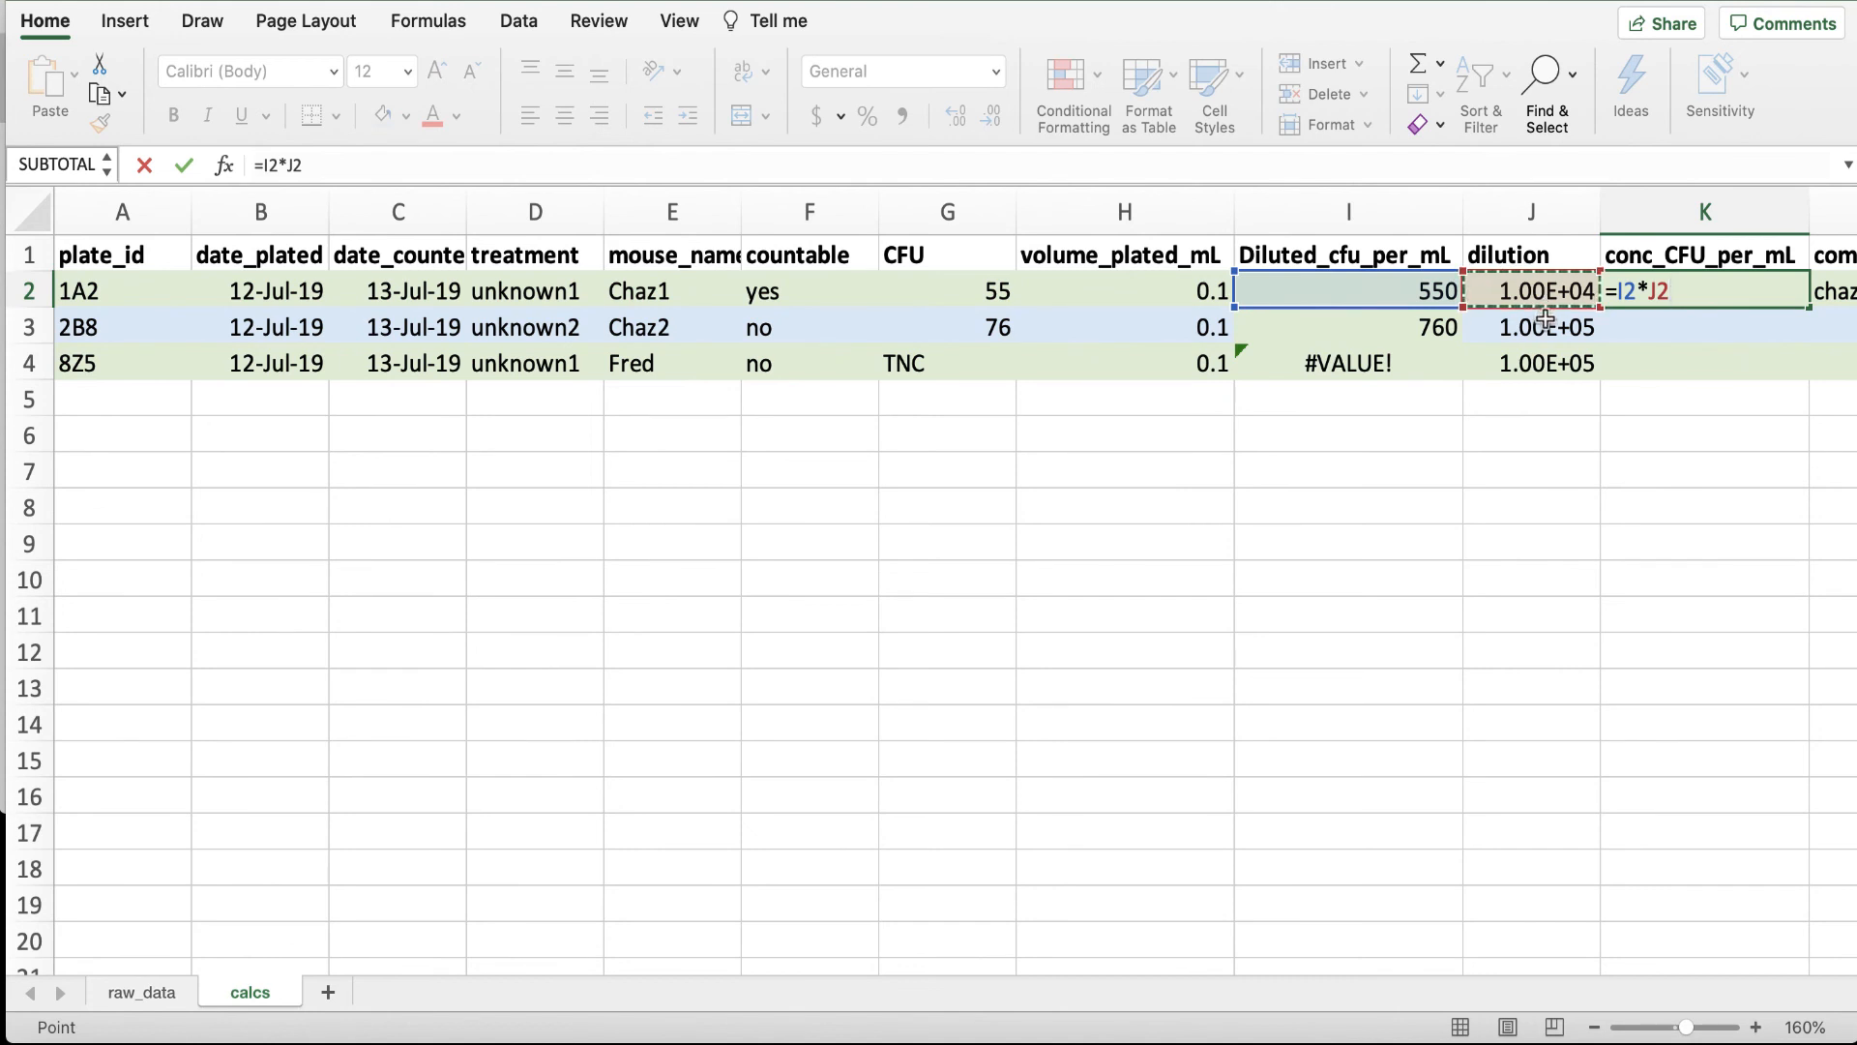
{"action": "key", "text": "Return"}
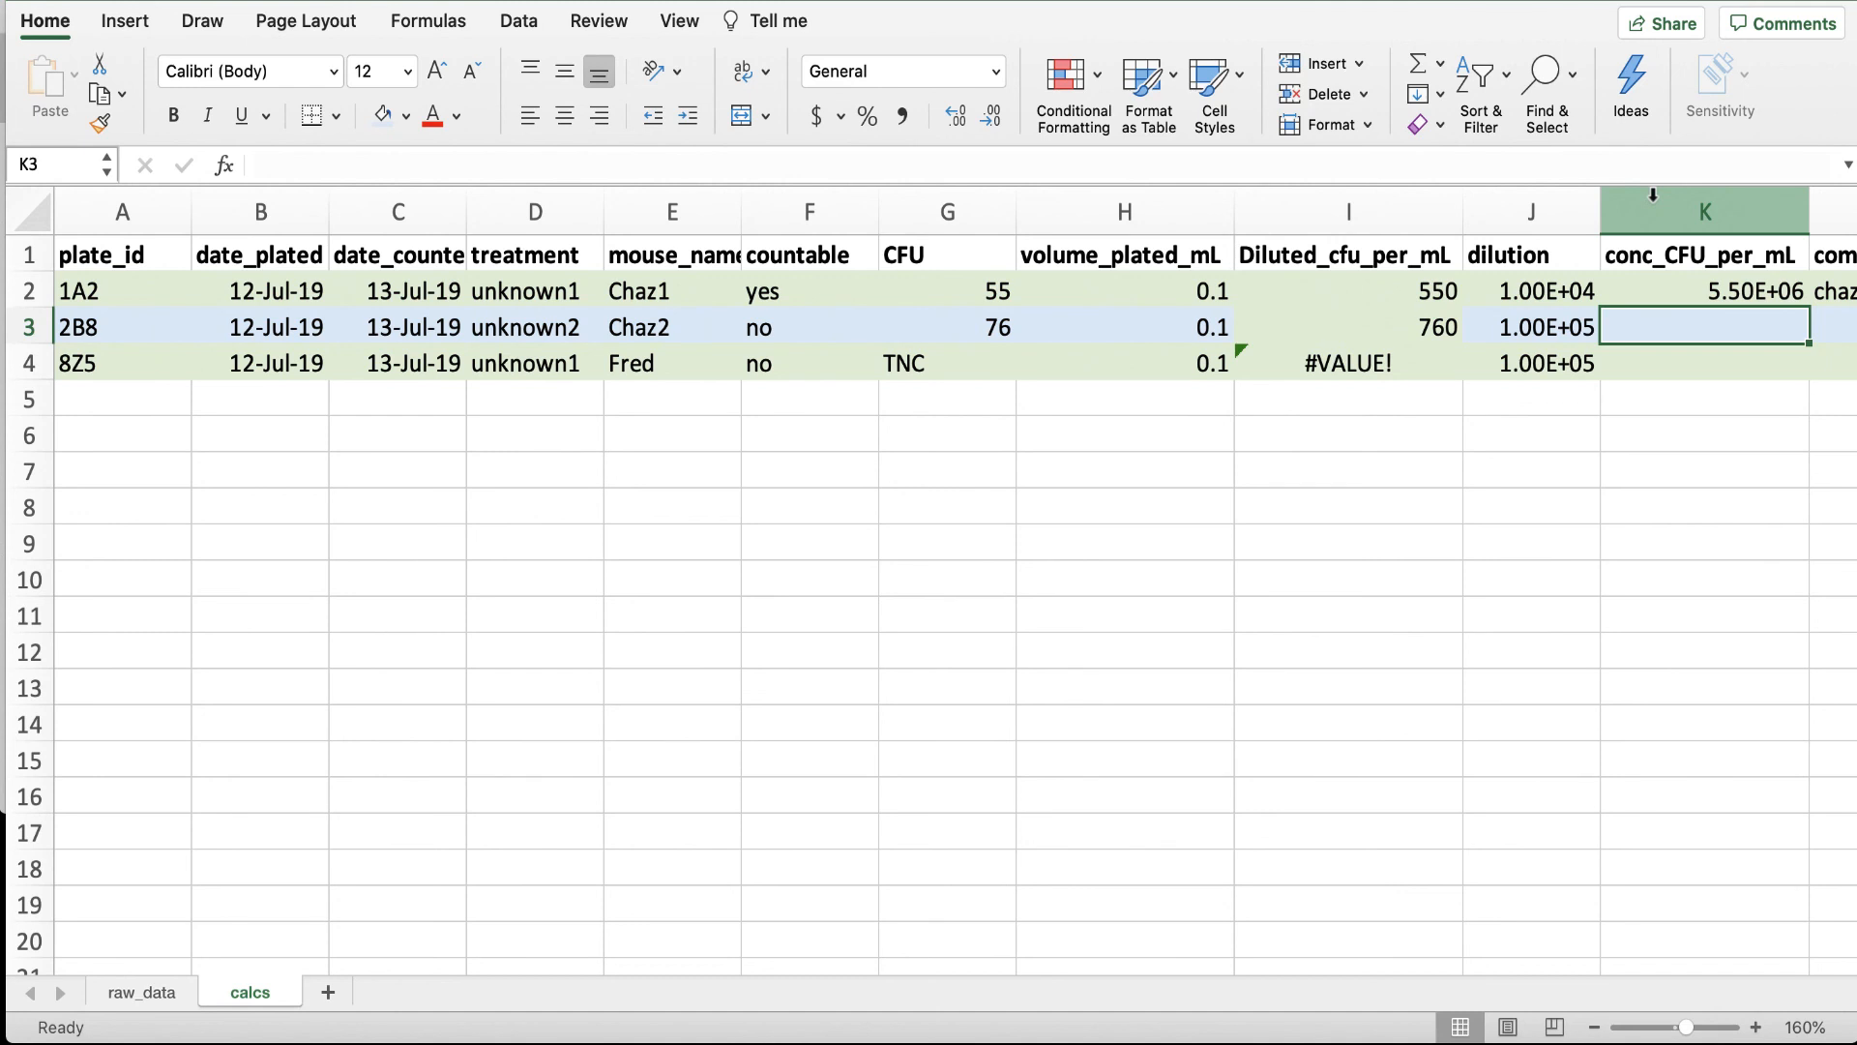
{"action": "left_click", "coordinate": [1761, 292]}
{"action": "left_click_drag", "start_coordinate": [1804, 309], "coordinate": [1803, 380]}
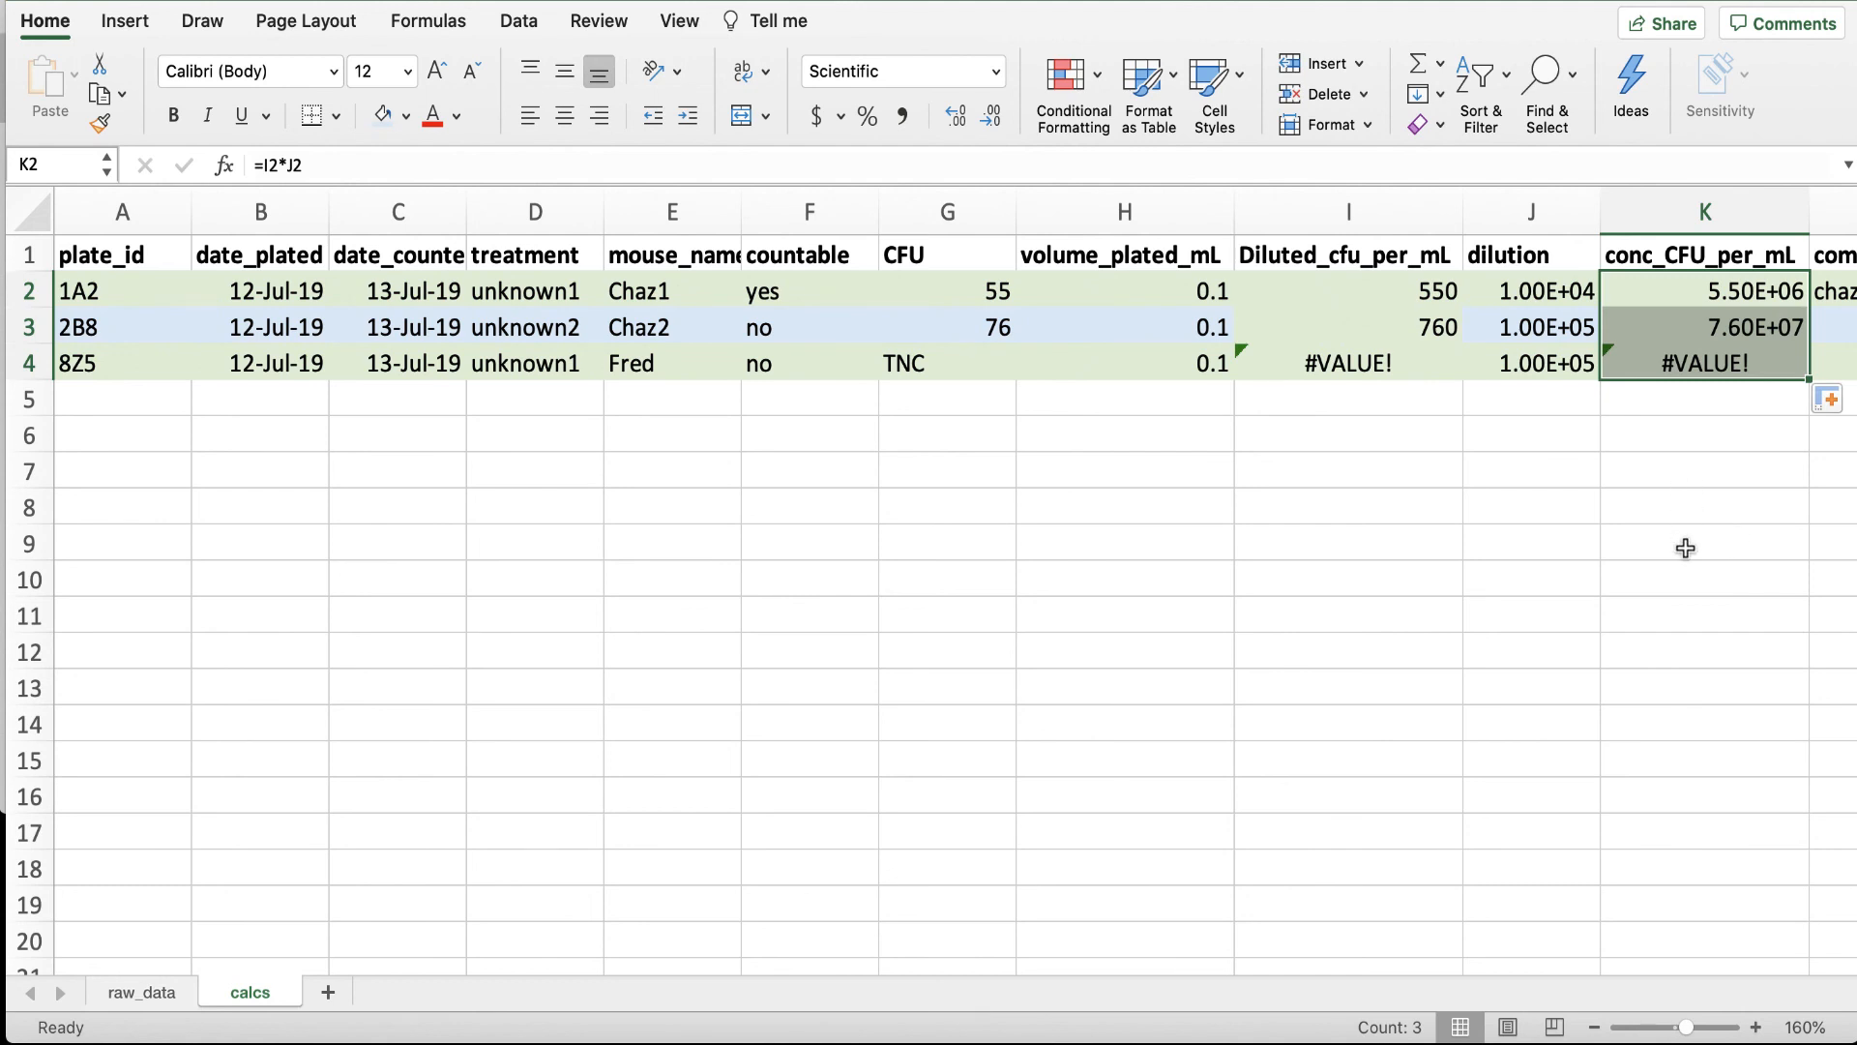